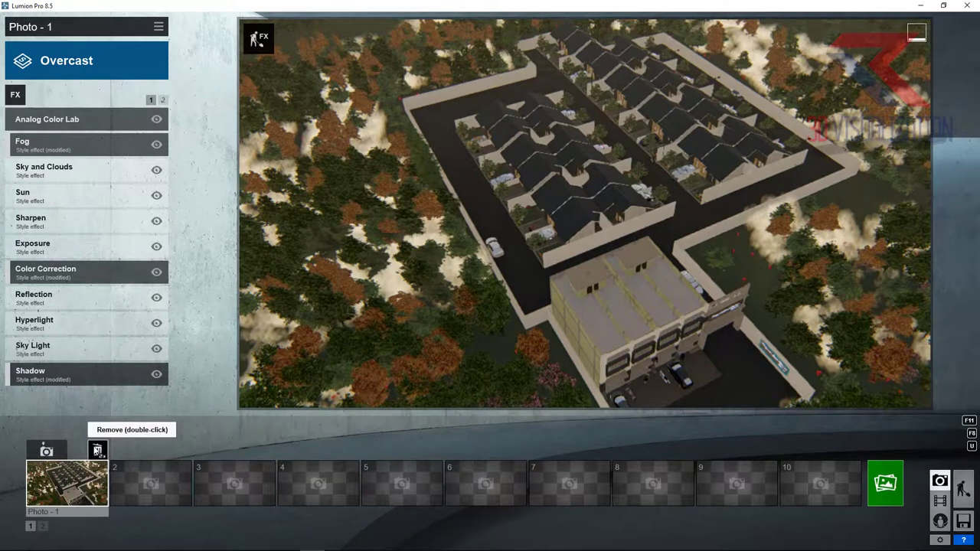
- Delete the old aerial Photo 1 and tilt the view down toward the horizon
double_click(96, 450)
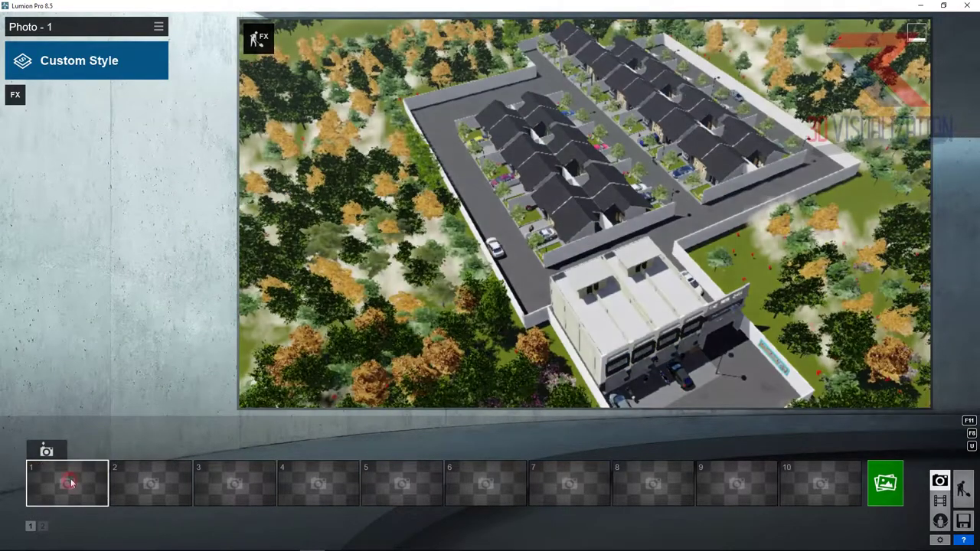
right_click_drag(760, 234, 697, 189)
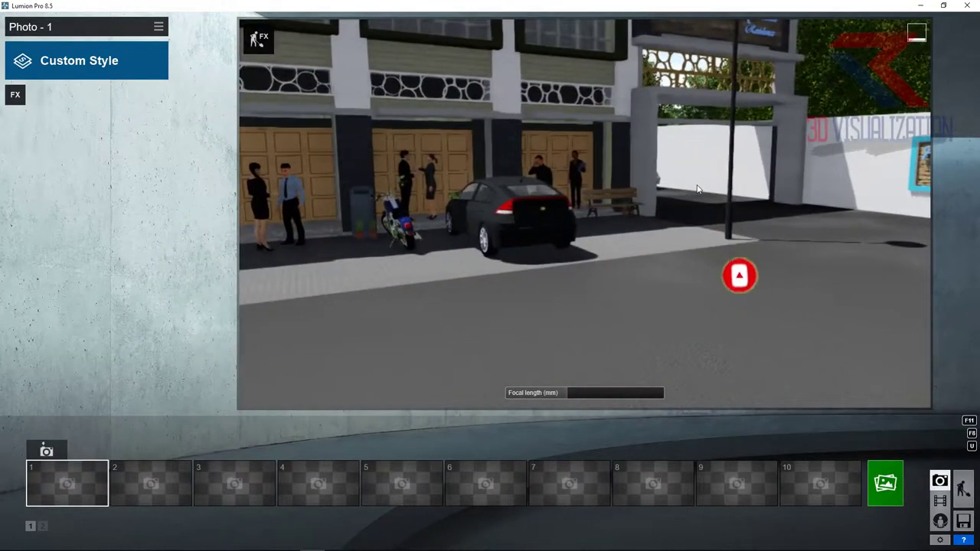
- Move the camera through the gateway onto the tree-lined street, turned toward the houses
key("d")
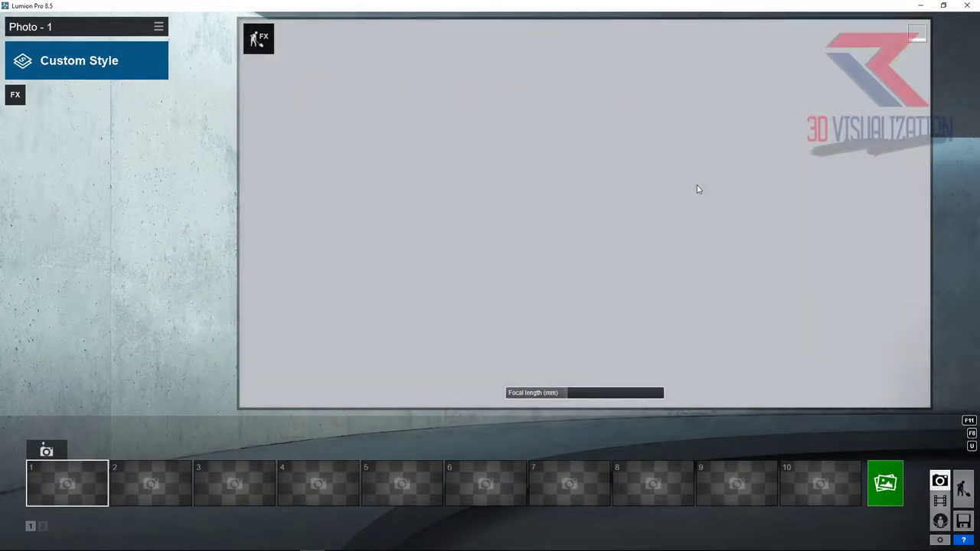
key("s")
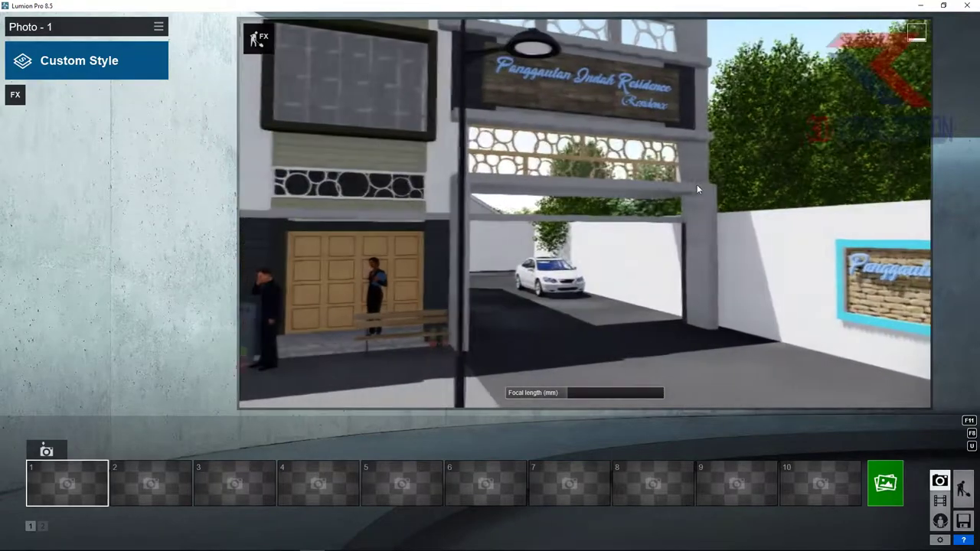
key("w")
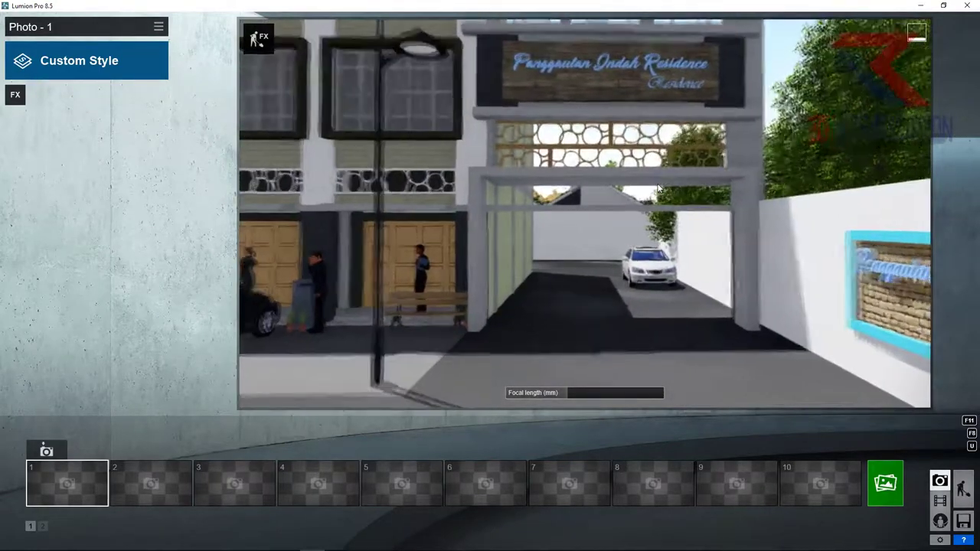
key("w")
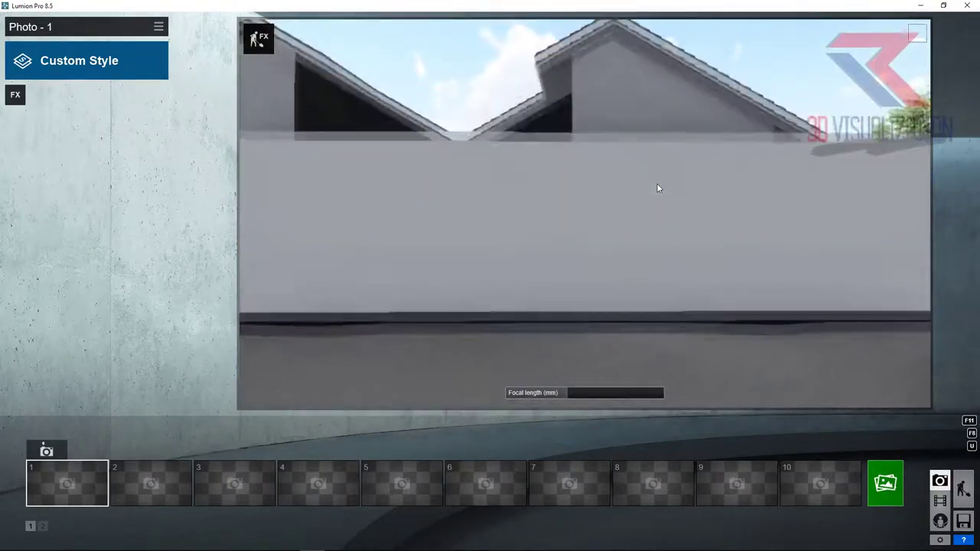
key("w")
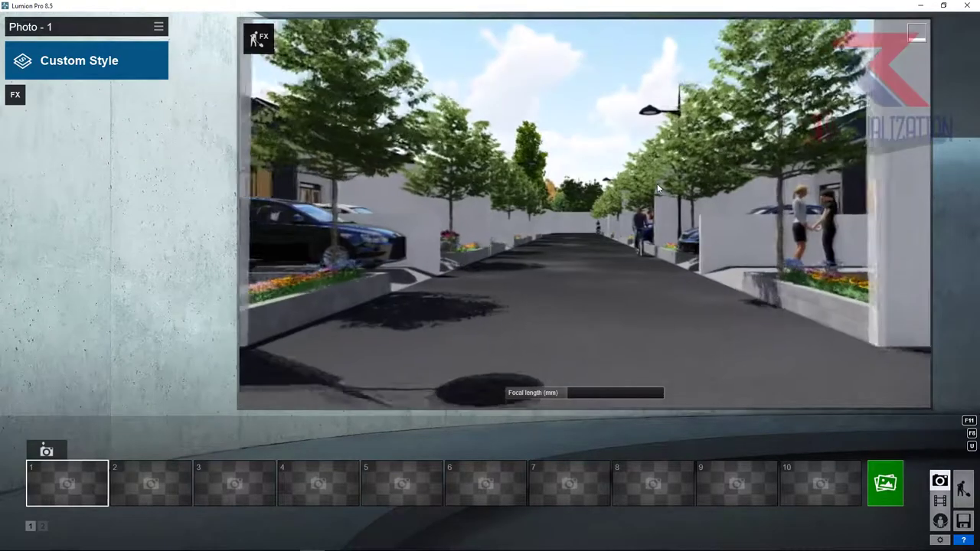
mouse_move(656, 183)
right_mouse_down()
mouse_move(631, 183)
mouse_move(584, 213)
mouse_move(603, 180)
right_mouse_up()
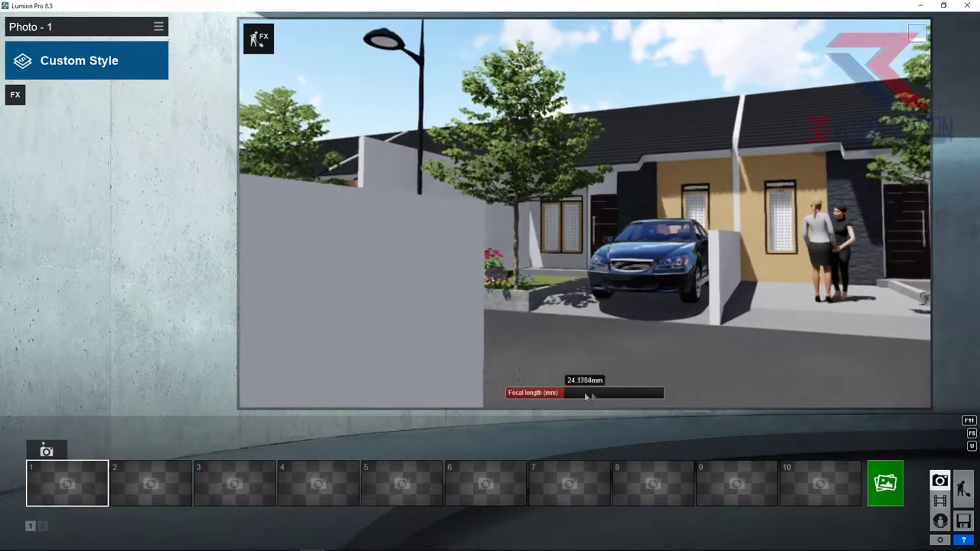
- Slide and pull back the camera to frame the house, blue car and woman in red
key("d")
key("d")
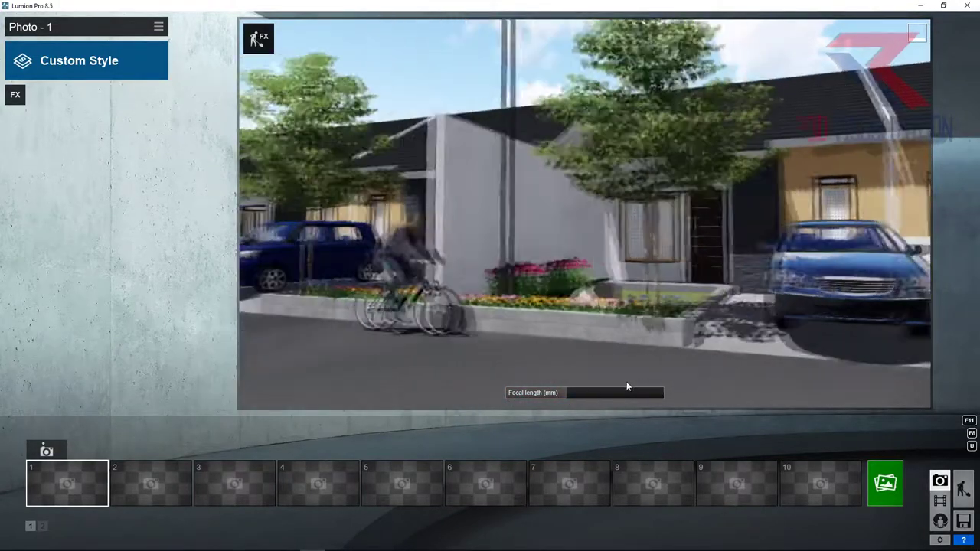
key("a")
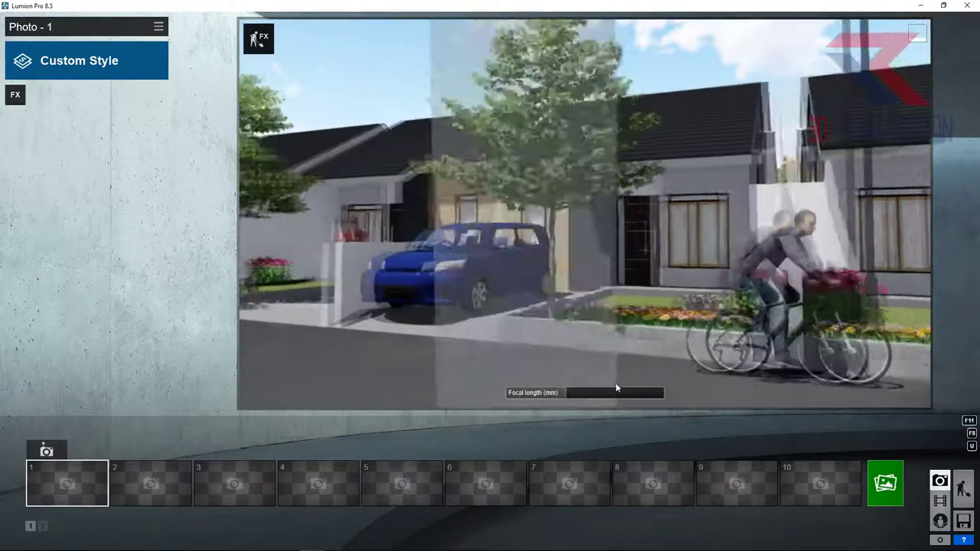
key("d")
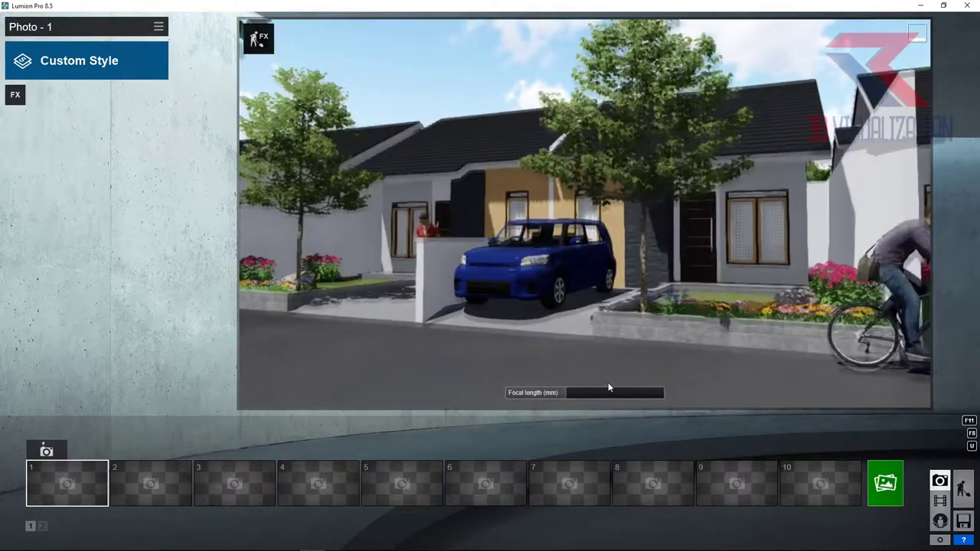
key("d")
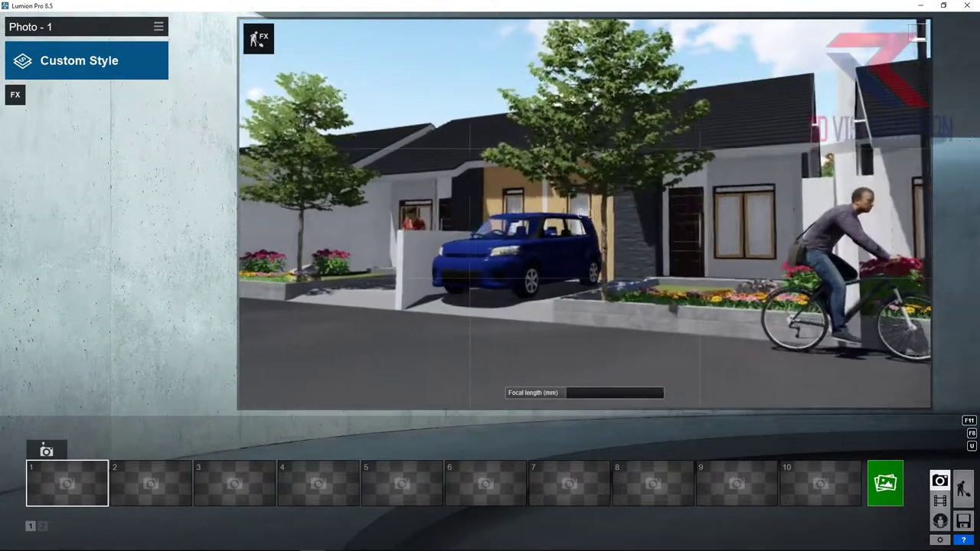
key("a")
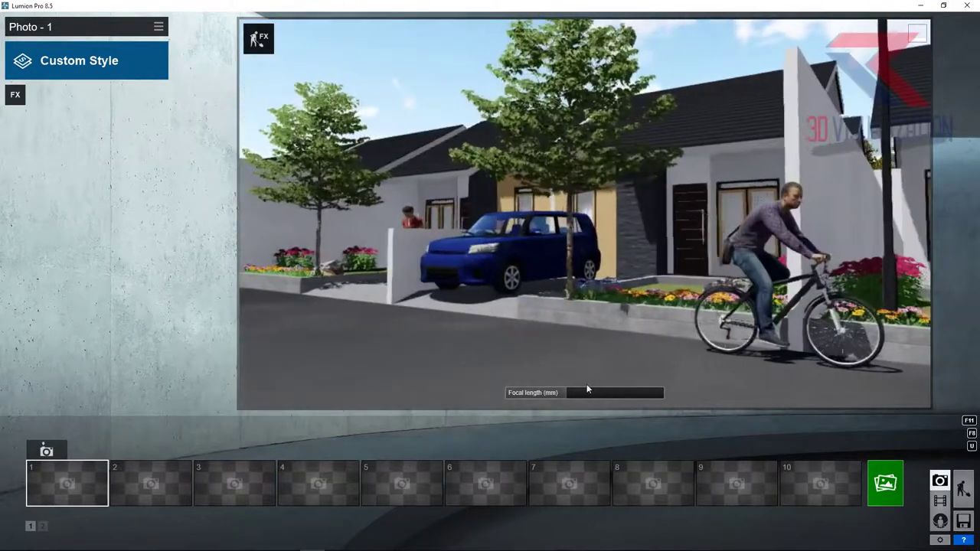
key("a")
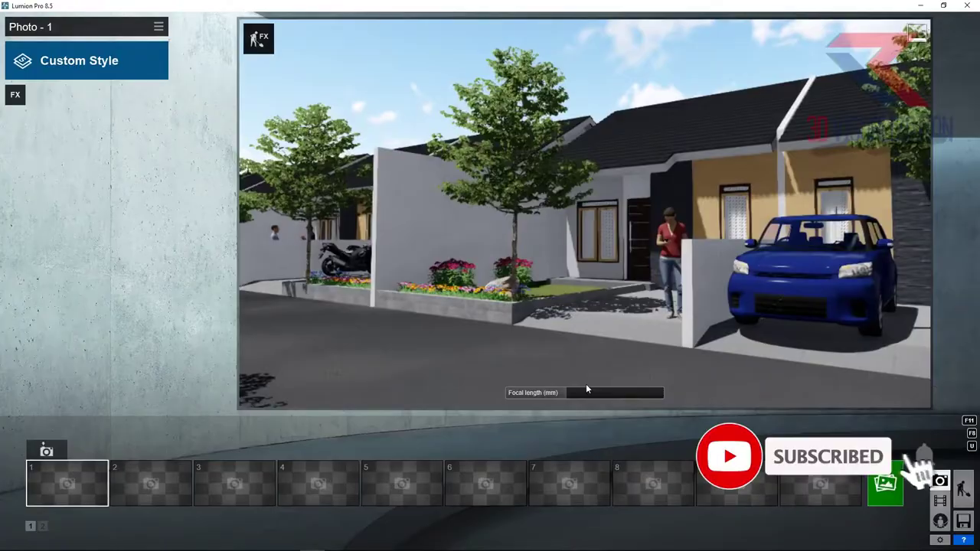
key("s")
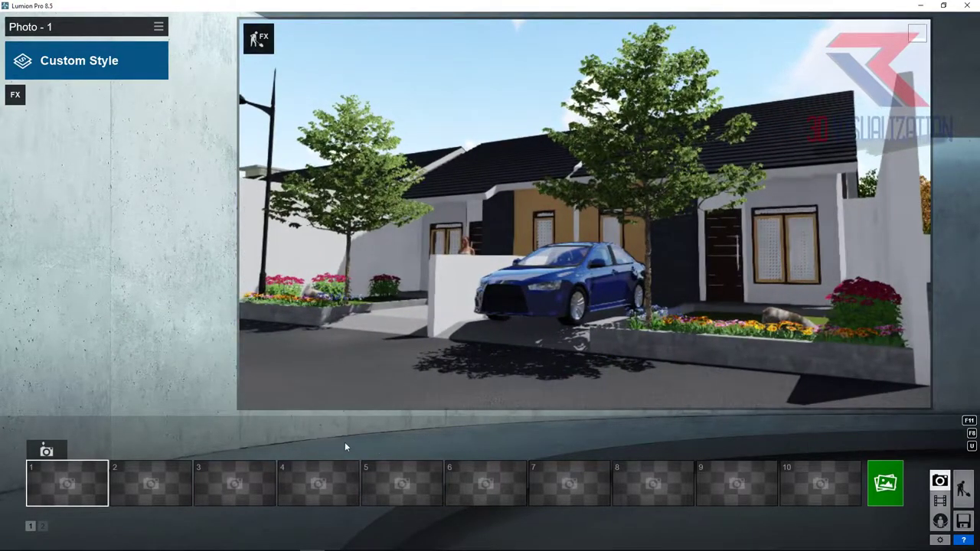
- Store the view as Photo 1 and add a Sun effect with lowered sun height
left_click(46, 451)
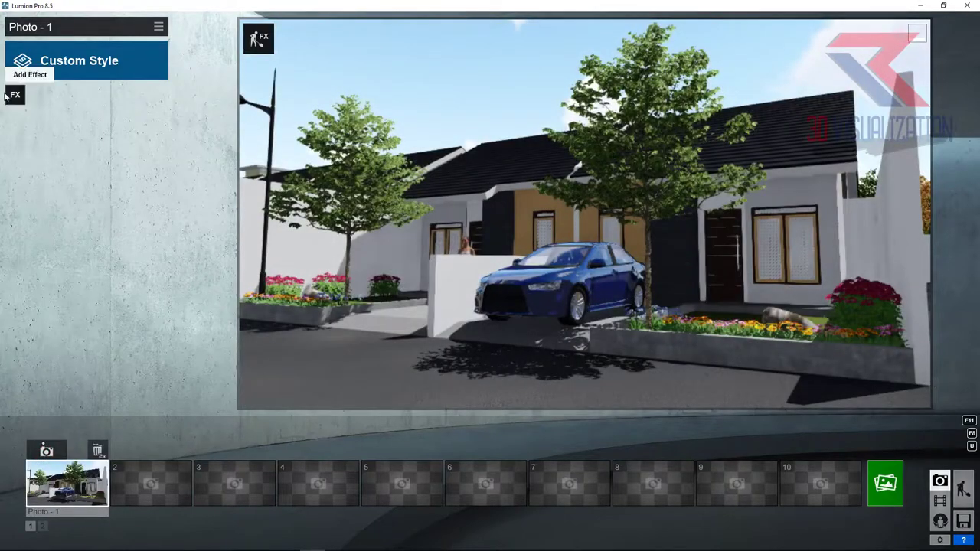
left_click(14, 95)
left_click(332, 205)
mouse_move(100, 140)
left_mouse_down()
mouse_move(73, 142)
mouse_move(38, 165)
mouse_move(80, 158)
left_mouse_up()
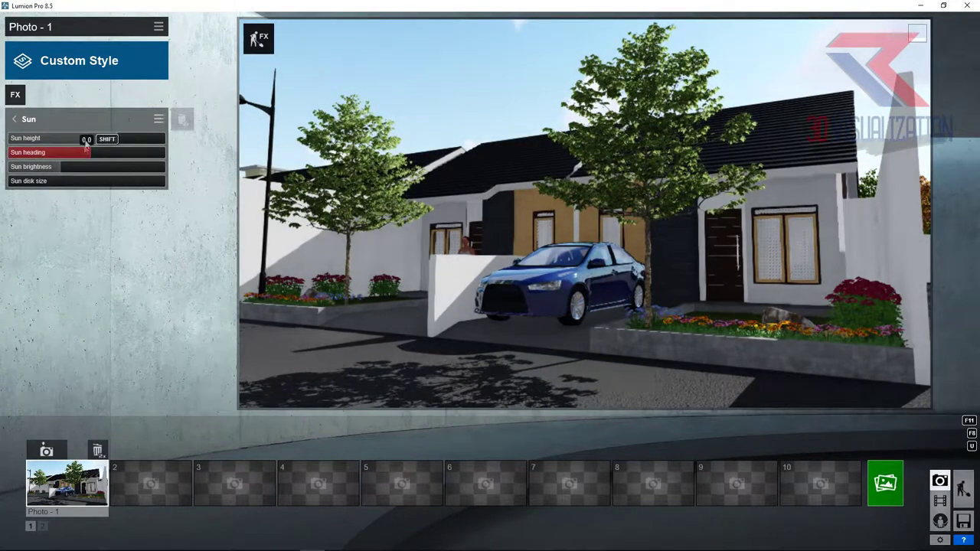
- Add a Shadow effect with soft and fine-detail shadows on and slightly higher brightness
left_click(16, 96)
left_click(459, 150)
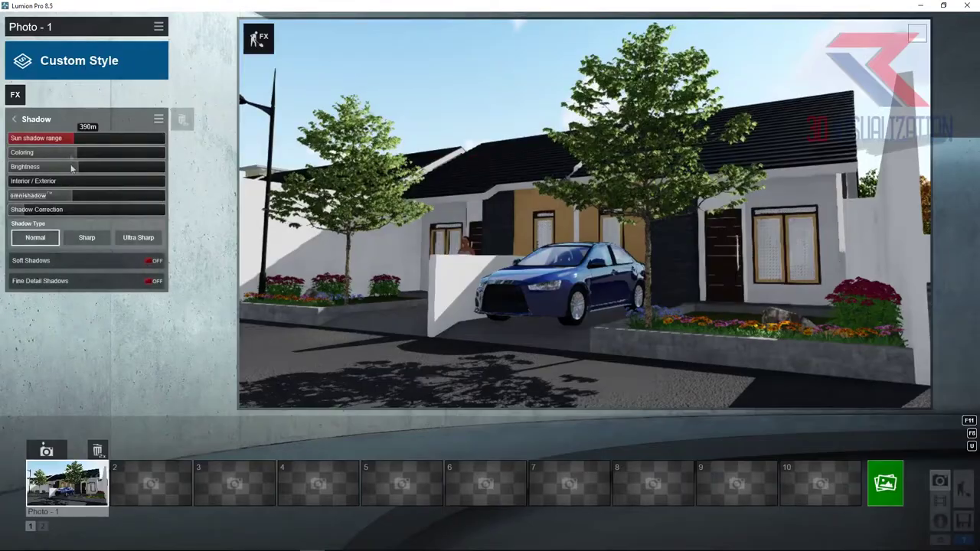
left_click(152, 261)
left_click(152, 281)
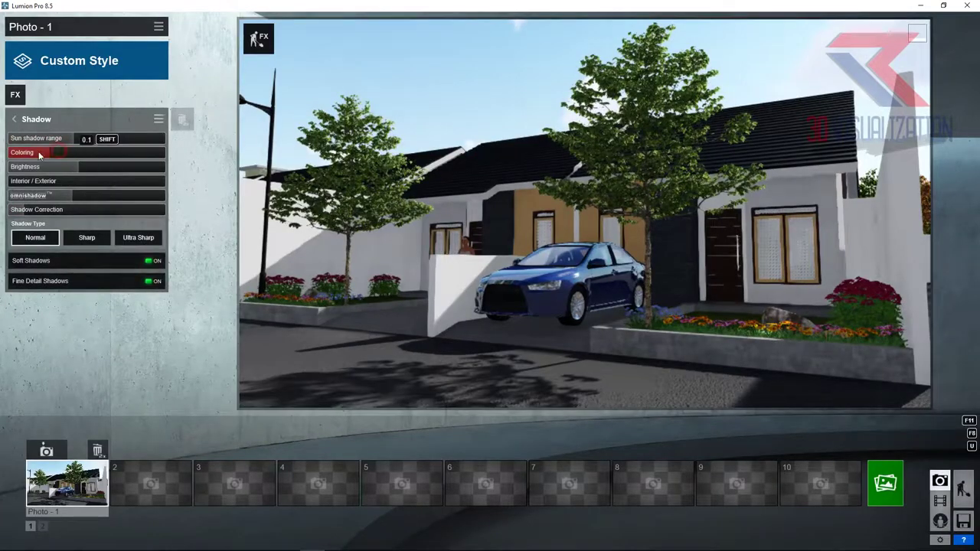
left_click_drag(75, 173, 88, 172)
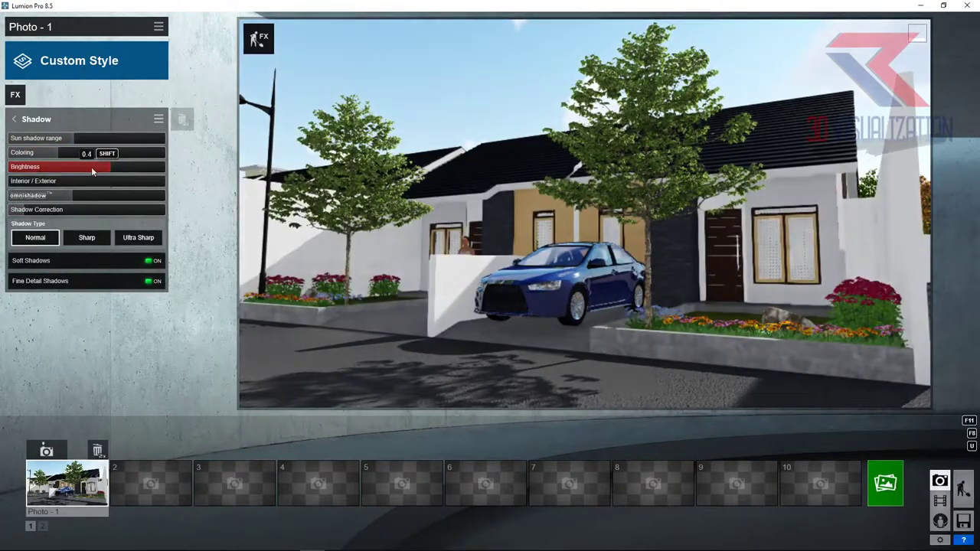
- Add a Reflection effect with reflective planes on the ground and the left house wall
left_click(16, 95)
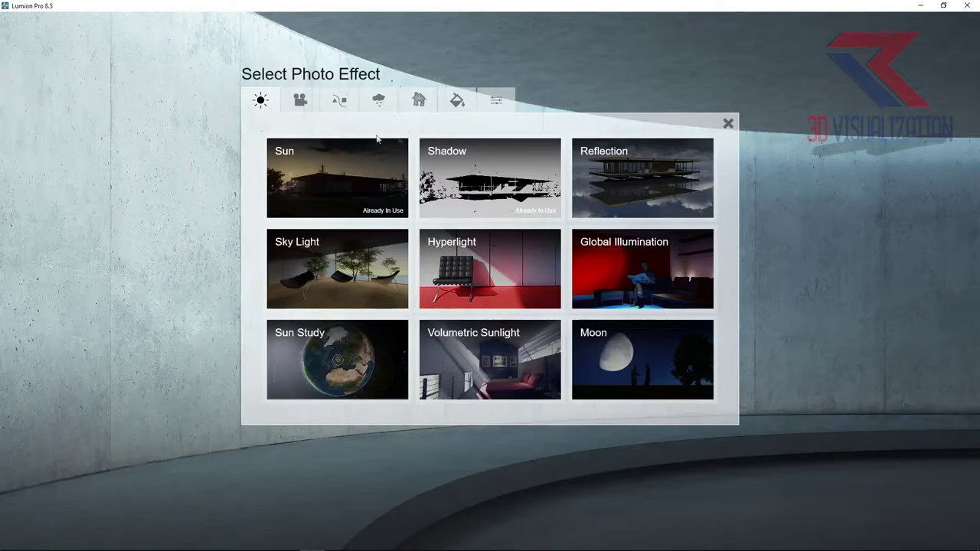
left_click(645, 175)
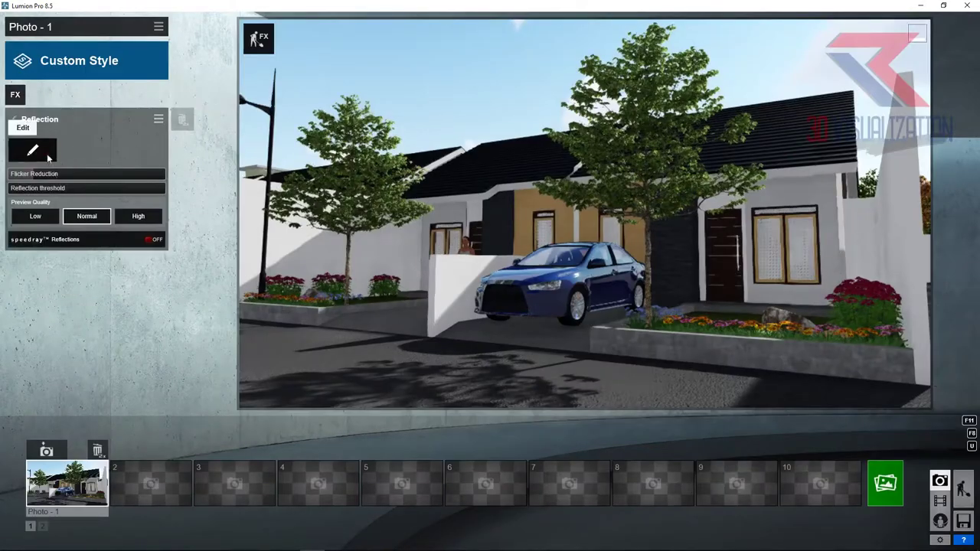
left_click(46, 155)
left_click(17, 528)
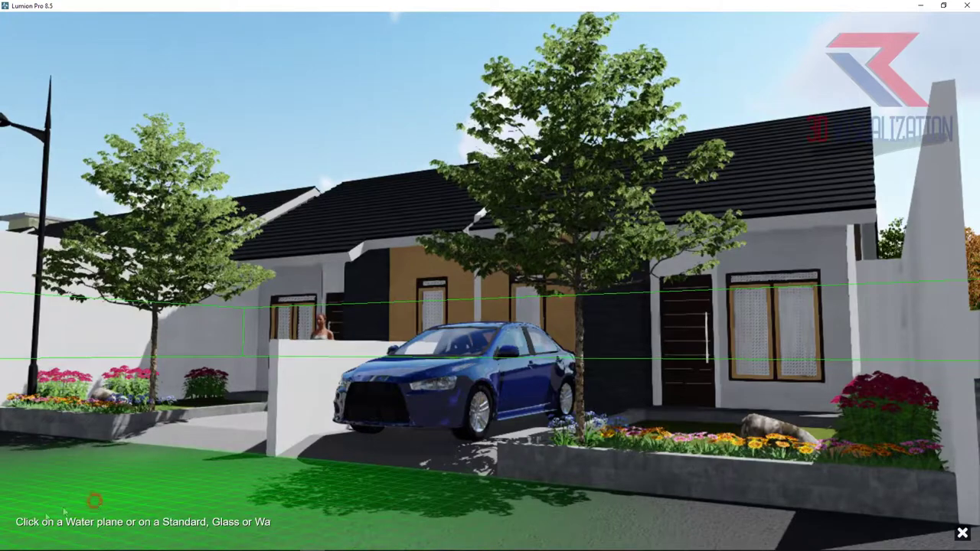
left_click(94, 499)
left_click(18, 527)
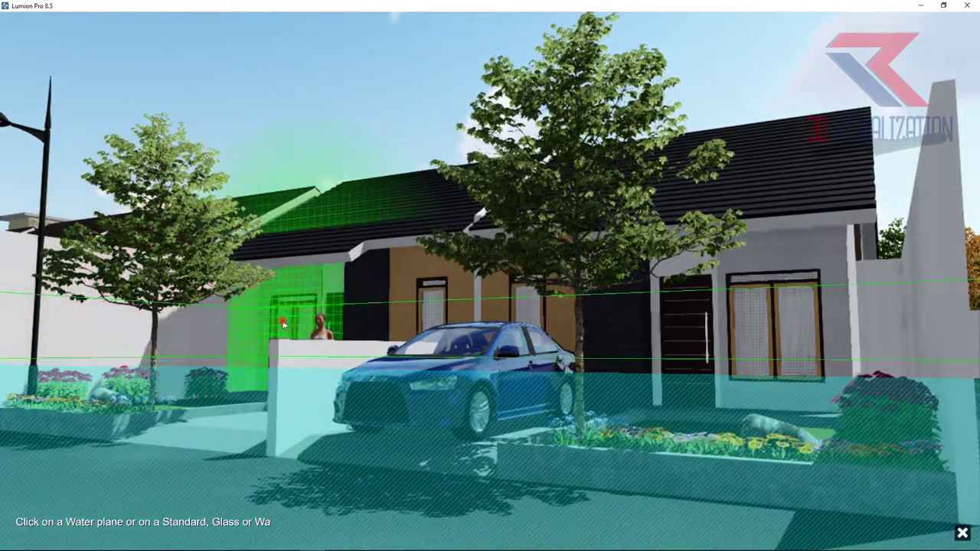
left_click(283, 324)
- Add a reflection plane on the house front wall, confirm, and apply 2-Point Perspective
left_click(72, 525)
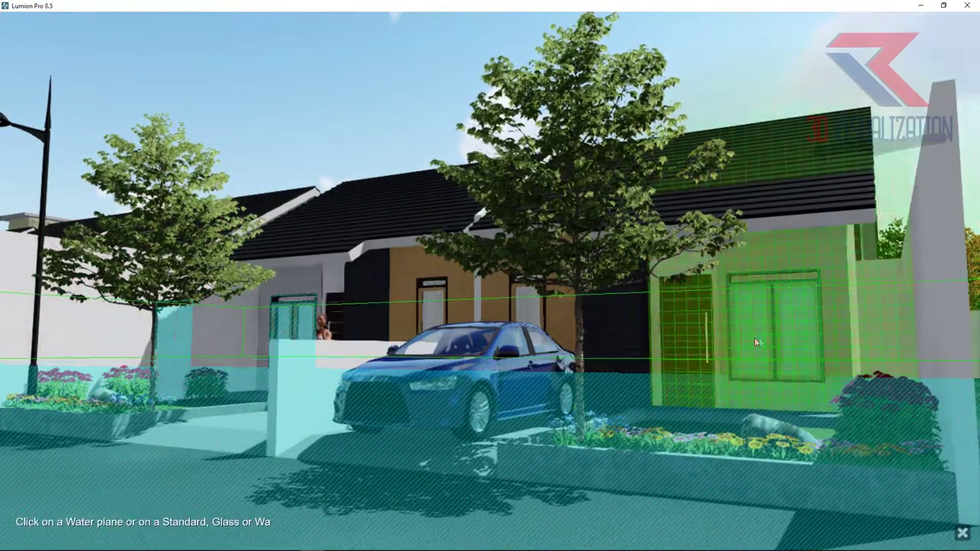
left_click(528, 305)
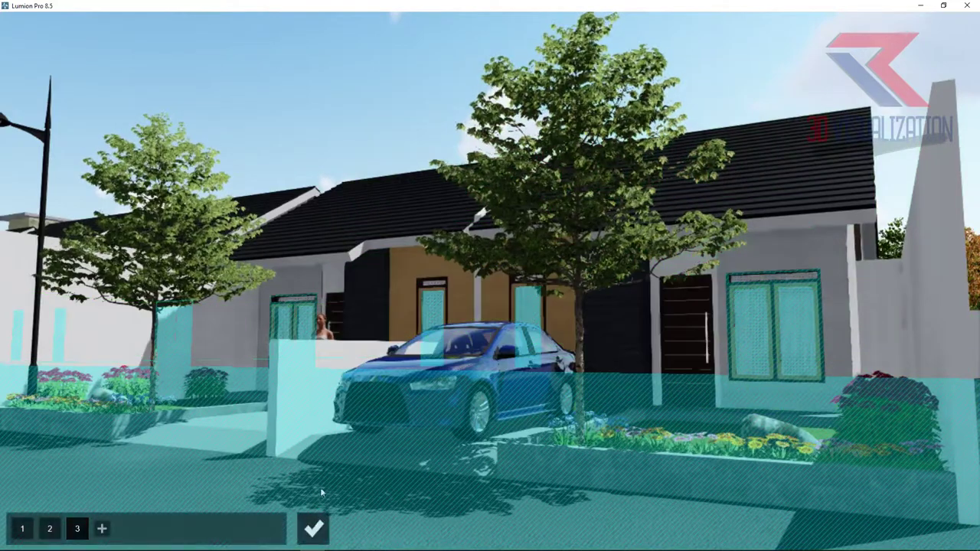
left_click(314, 528)
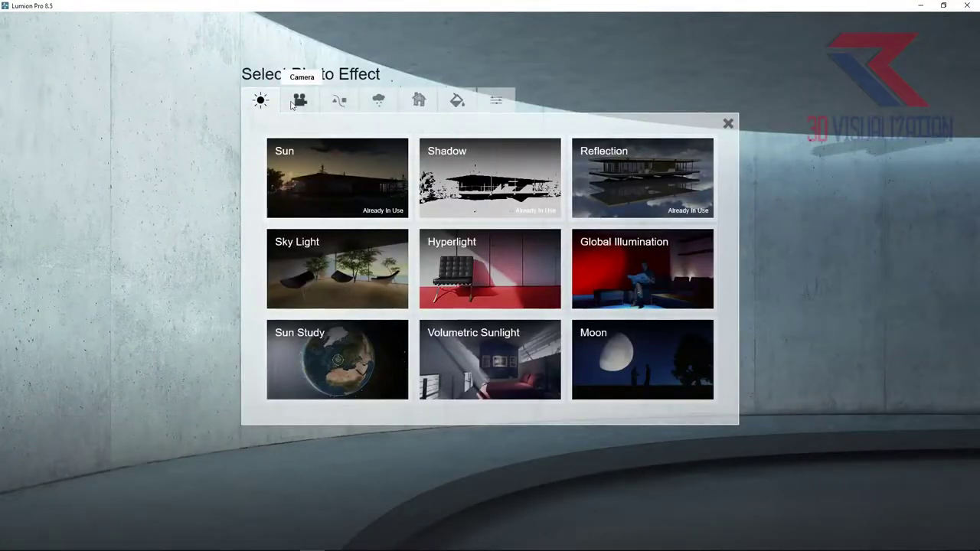
left_click(299, 101)
left_click(643, 176)
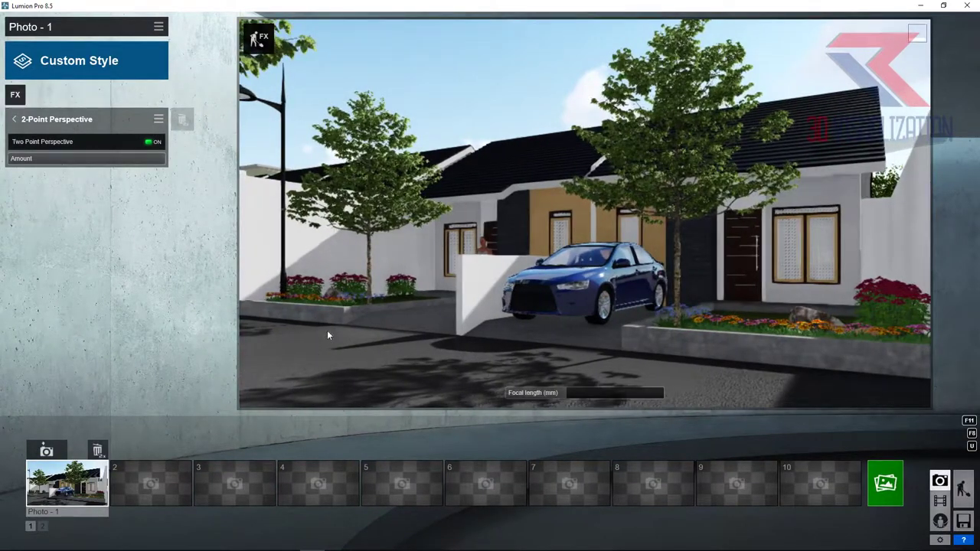
- Update Photo 1 with the current view and add a Sky and Clouds effect
left_click(55, 457)
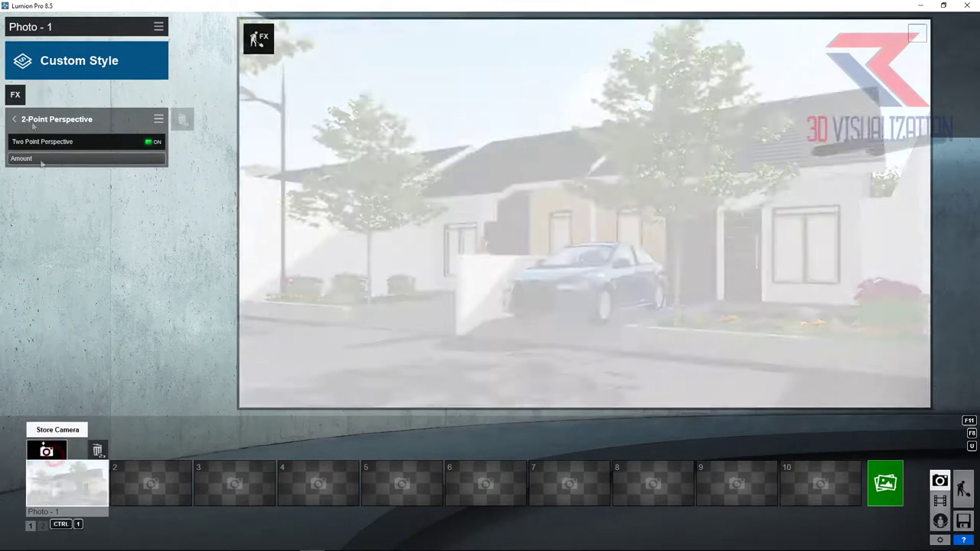
left_click(15, 95)
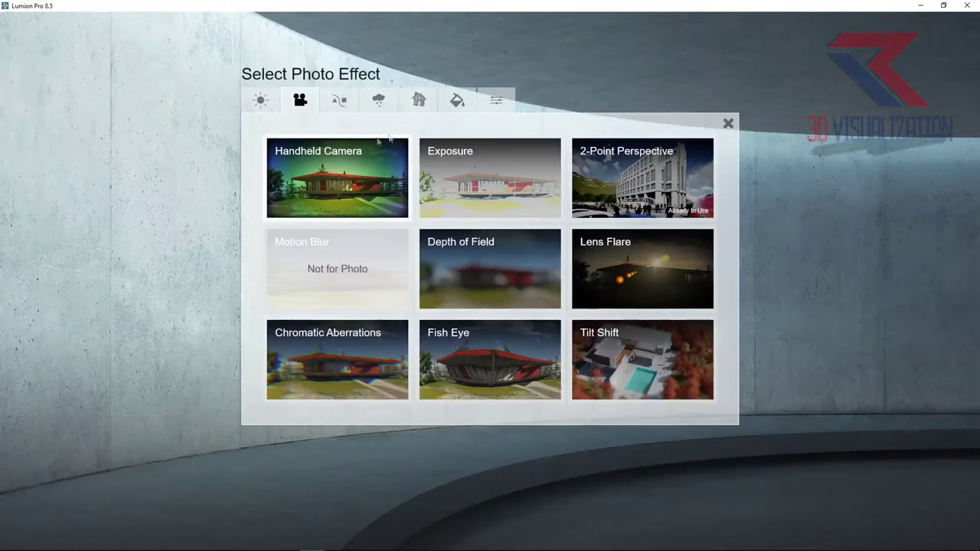
left_click(344, 104)
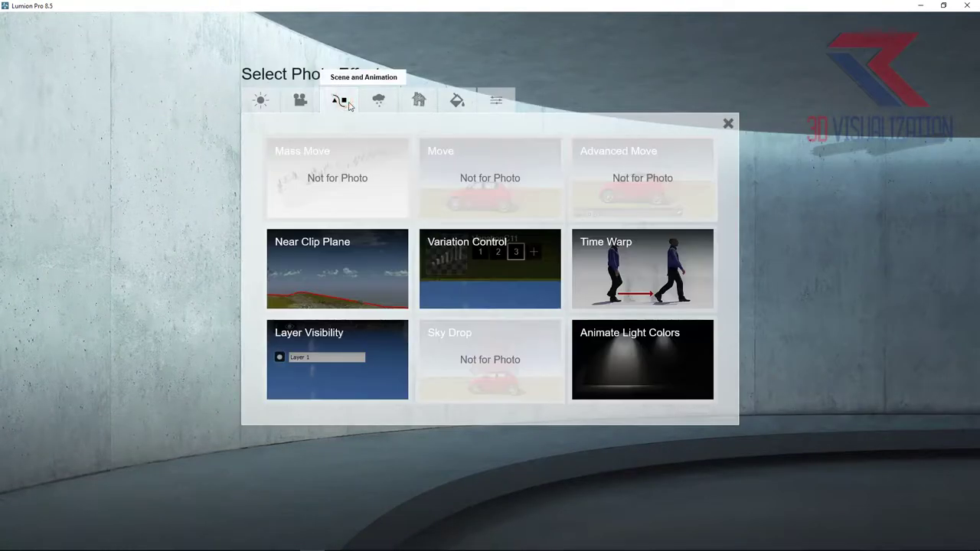
left_click(376, 102)
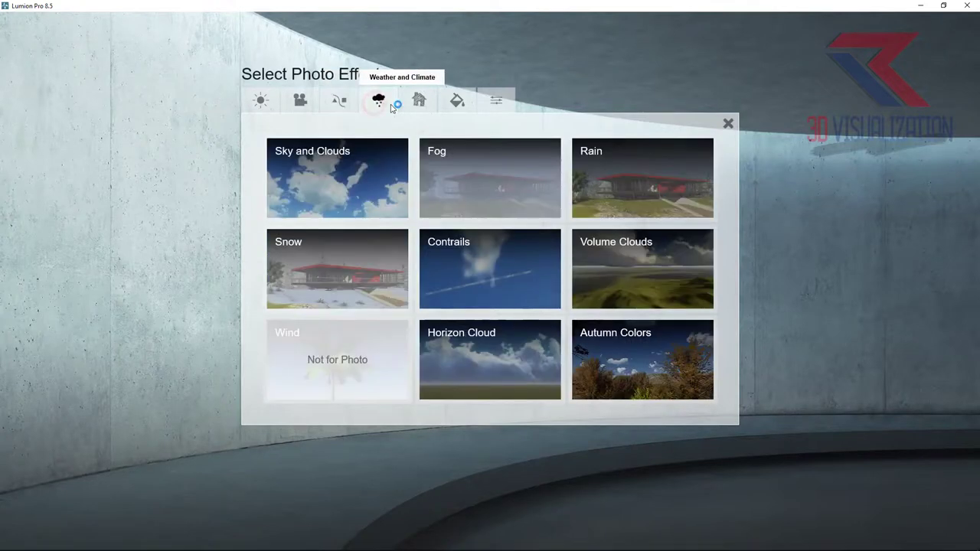
left_click(340, 166)
- Shift the cloud position, reduce high clouds from 0.9 to 0.7, and raise cloud amount
left_click_drag(65, 140, 86, 173)
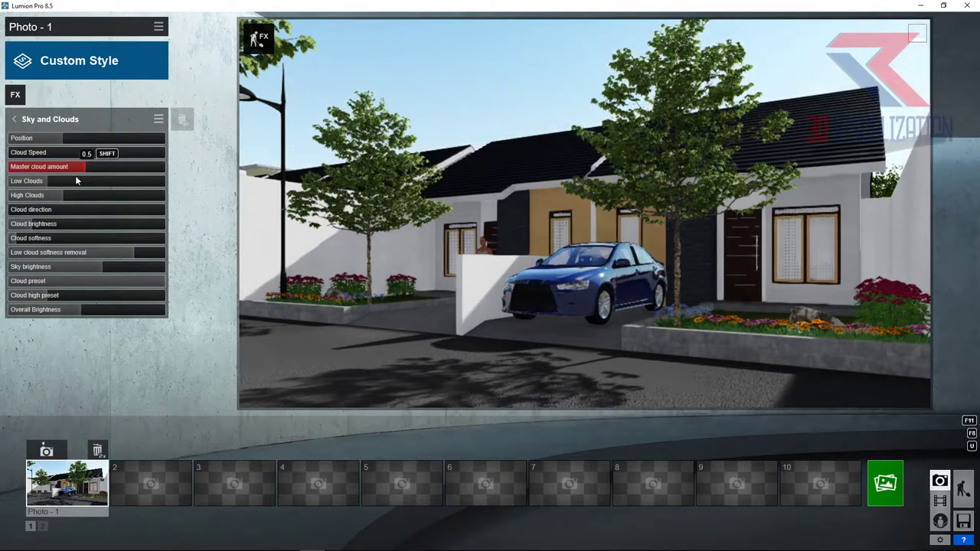
left_click_drag(159, 201, 101, 220)
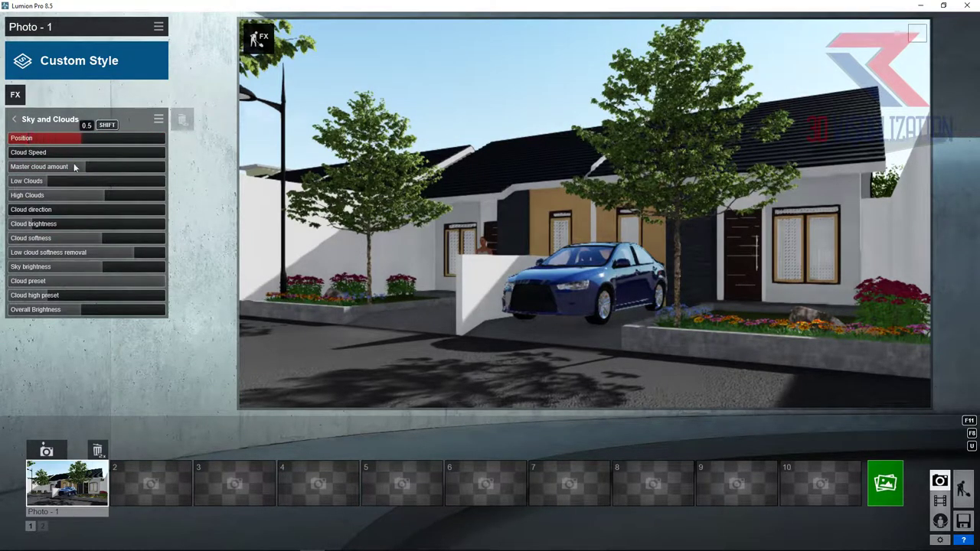
scroll(163, 163, "up", 2)
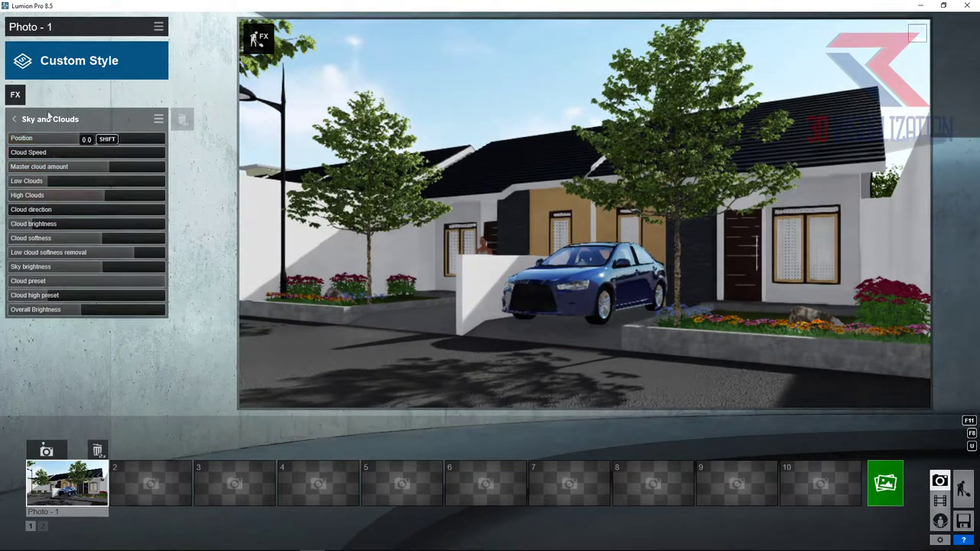
left_click(74, 64)
- Replace Custom Style with the Daytime style on Photo 1
left_click(745, 126)
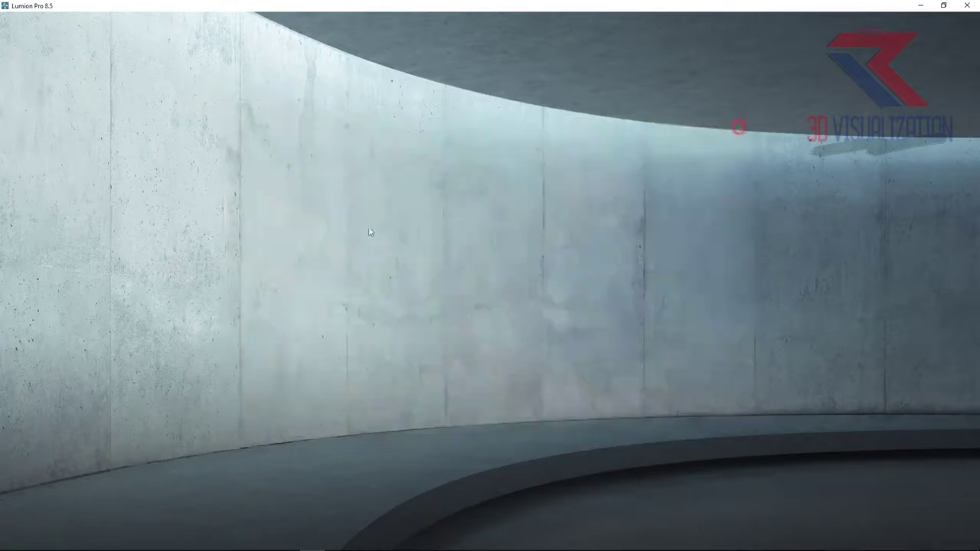
left_click(66, 65)
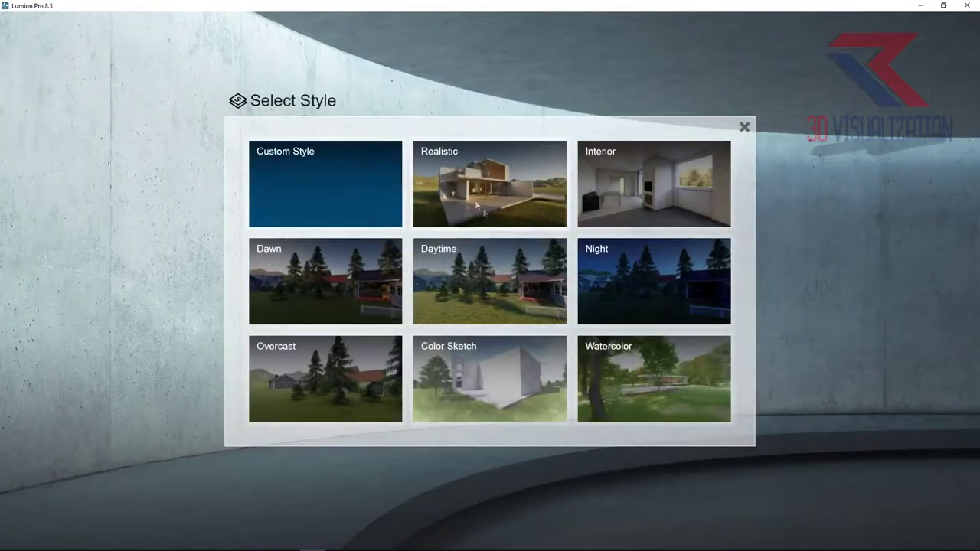
left_click(456, 302)
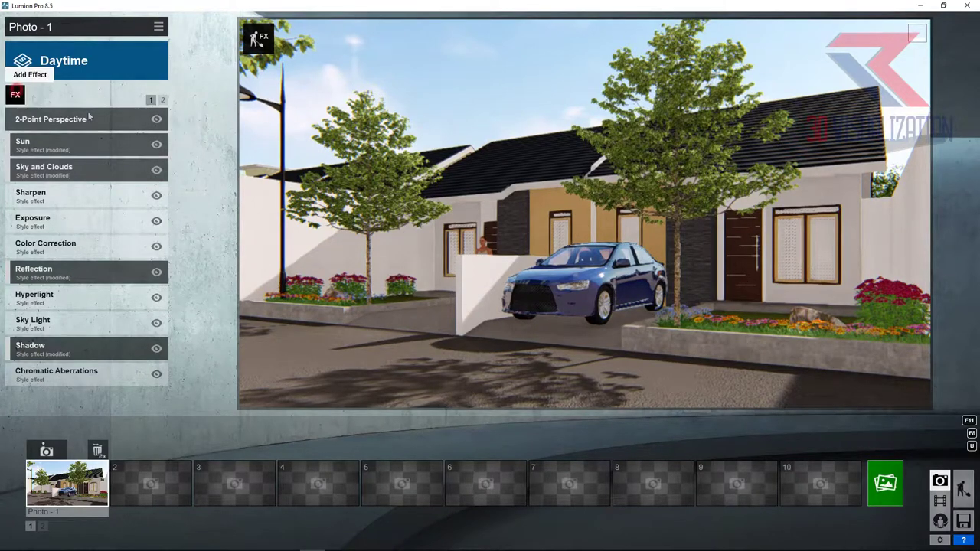
left_click(15, 95)
- Add Depth of Field with amount 0.1 and foreground/background blur at 0.2
left_click(300, 100)
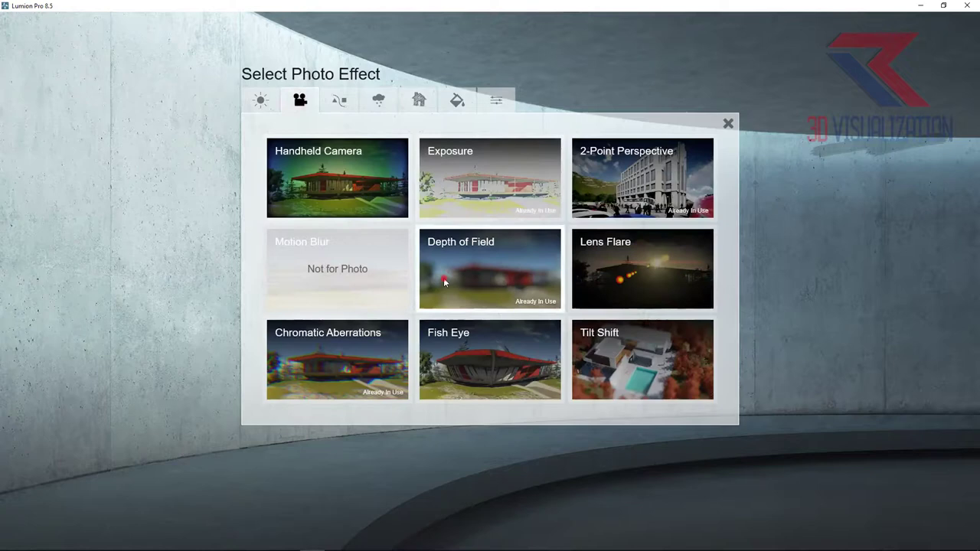
left_click(444, 278)
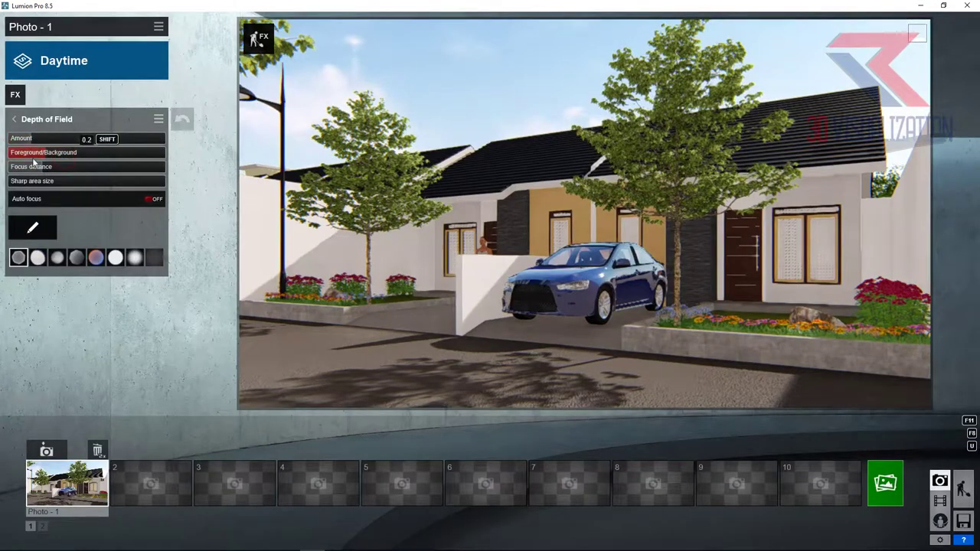
left_click_drag(92, 141, 95, 140)
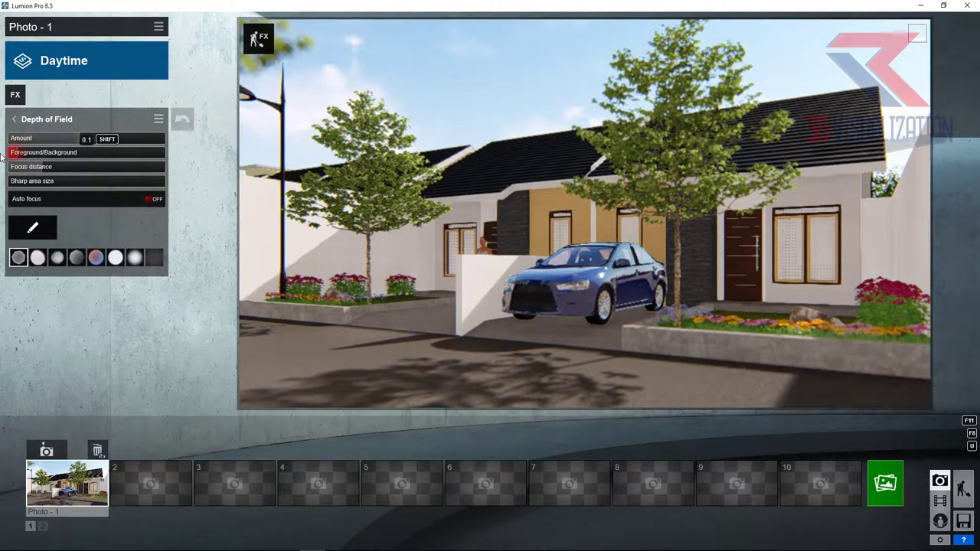
left_click_drag(11, 155, 24, 157)
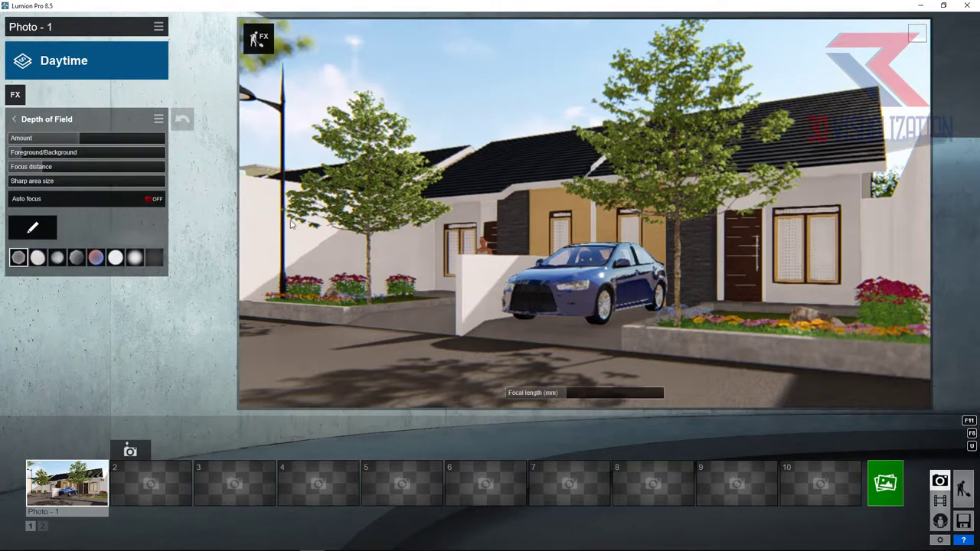
- Add a Reflection effect with High preview quality, then bring up the photo render options
left_click(16, 95)
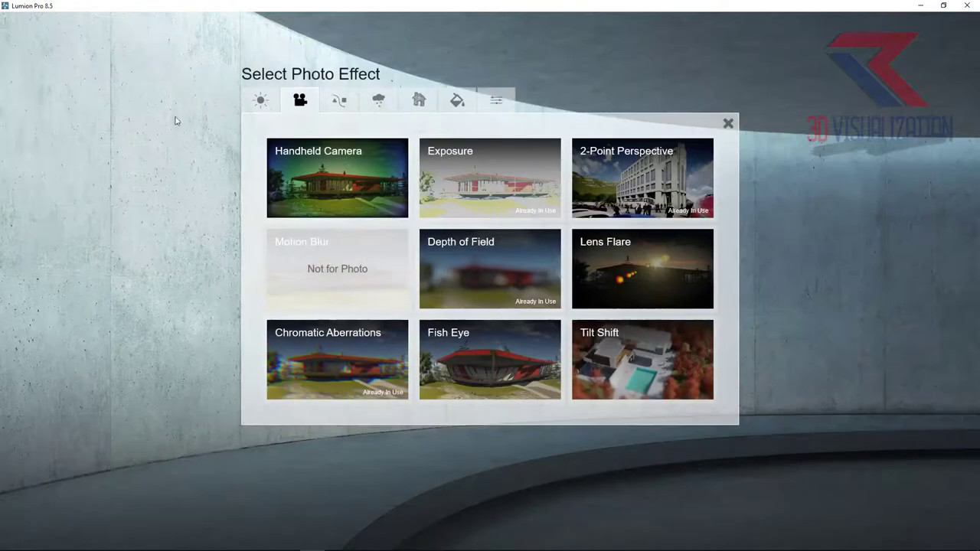
left_click(262, 101)
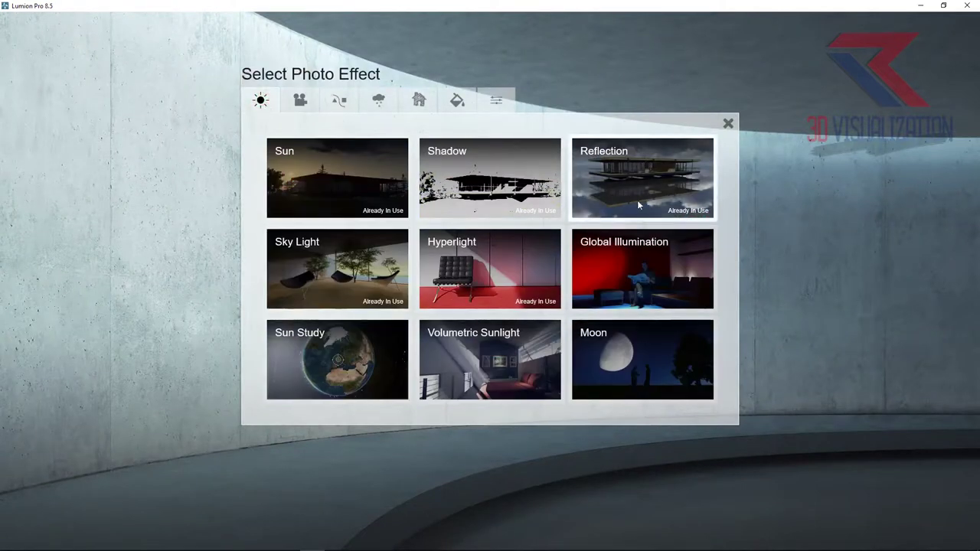
left_click(300, 100)
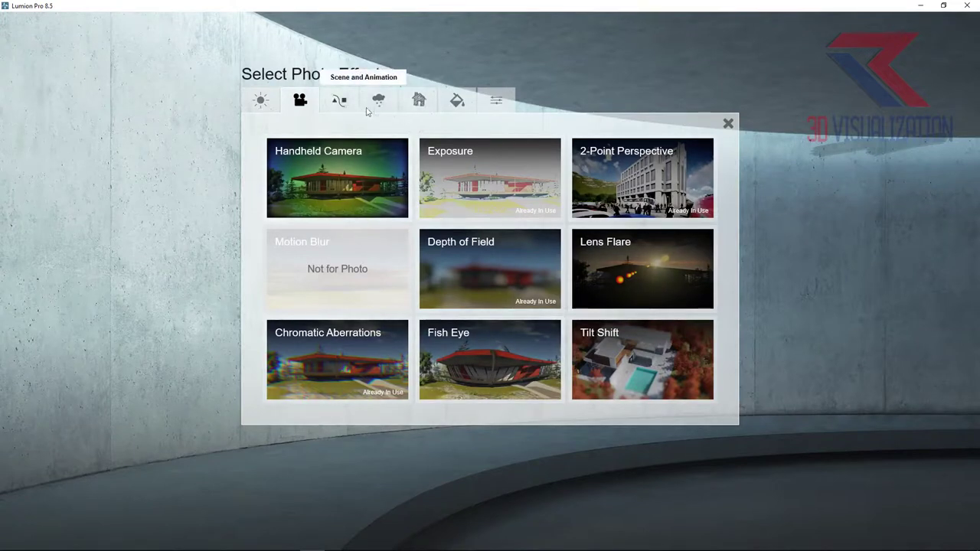
left_click(260, 100)
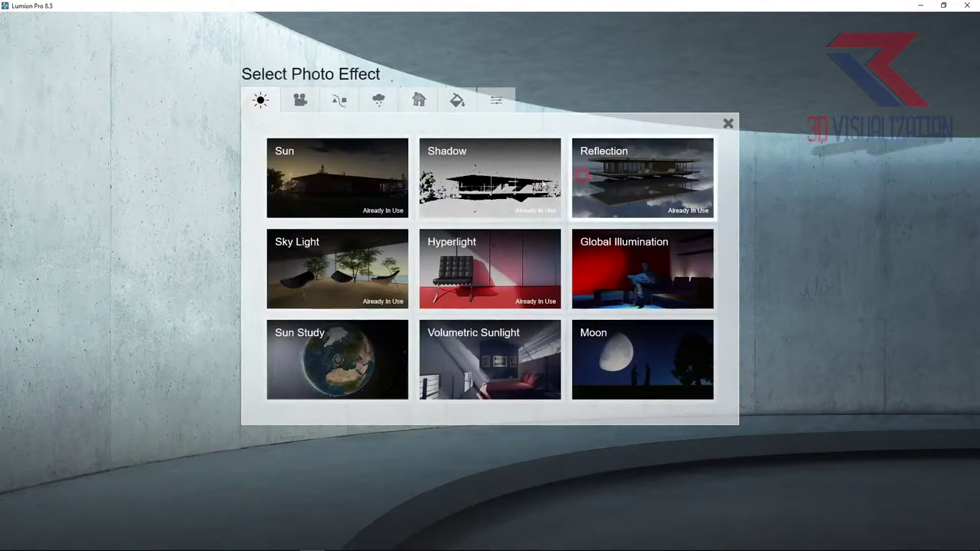
left_click(642, 177)
left_click(128, 217)
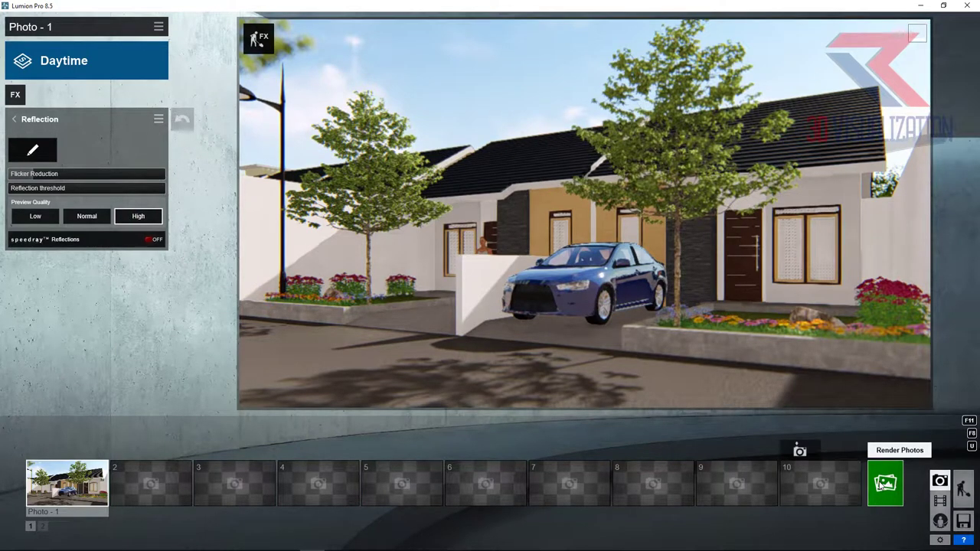
left_click(882, 485)
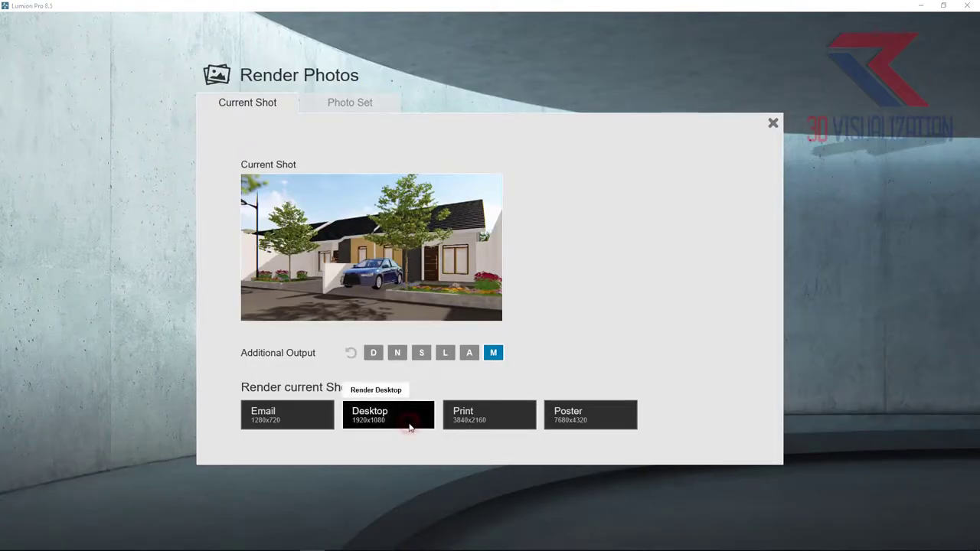
- Render Photo 1 at 1920x1080 into a new RENDER IMAGE folder and close the preview
left_click(410, 427)
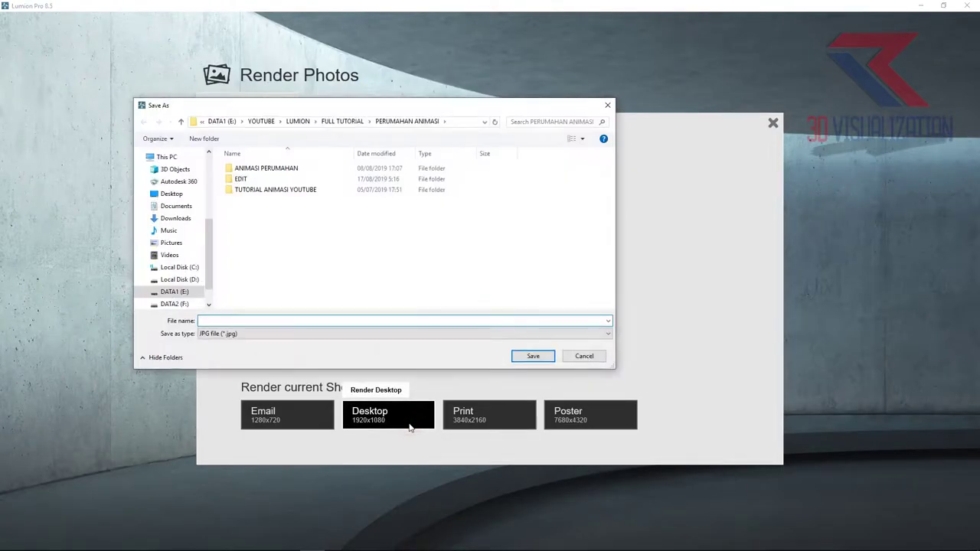
left_click(201, 141)
type("RENDER IMA")
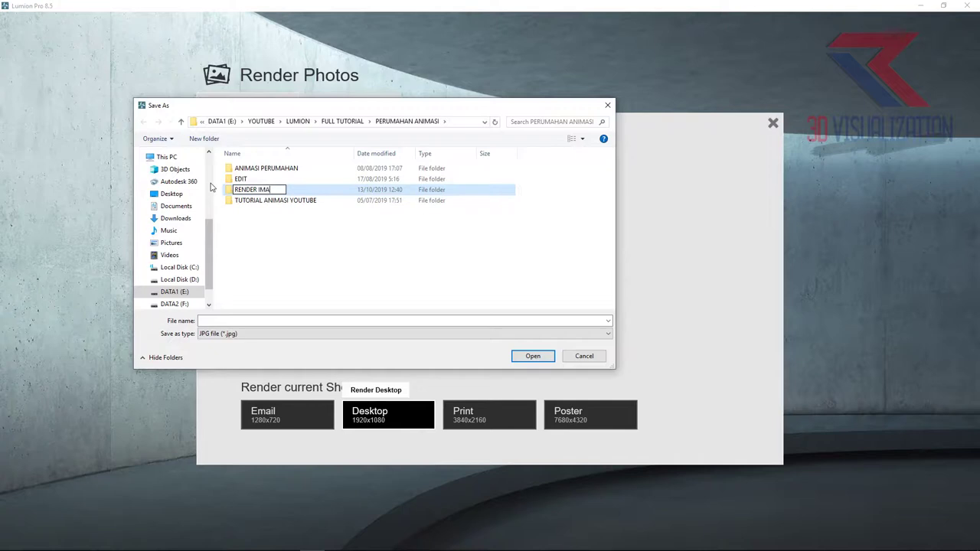
key("Return")
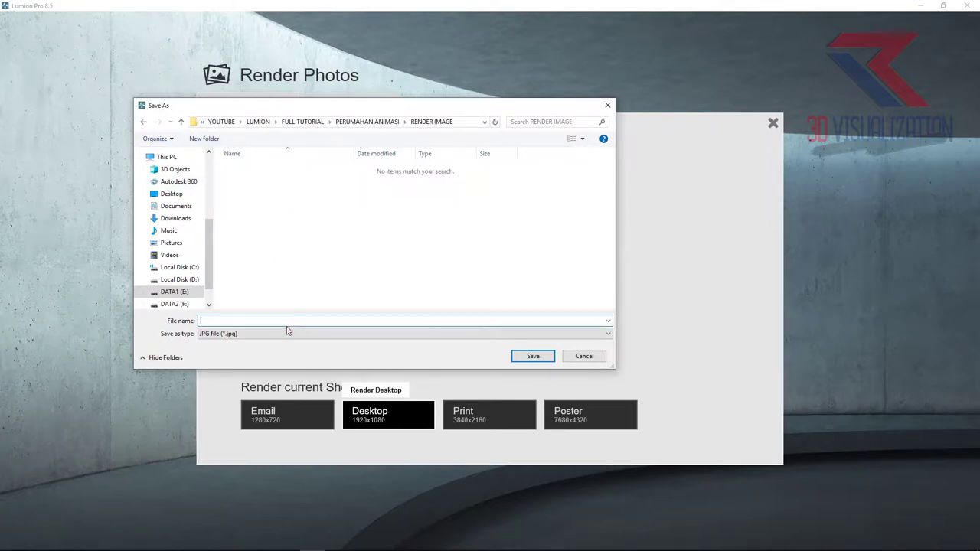
key("Escape")
key("Escape")
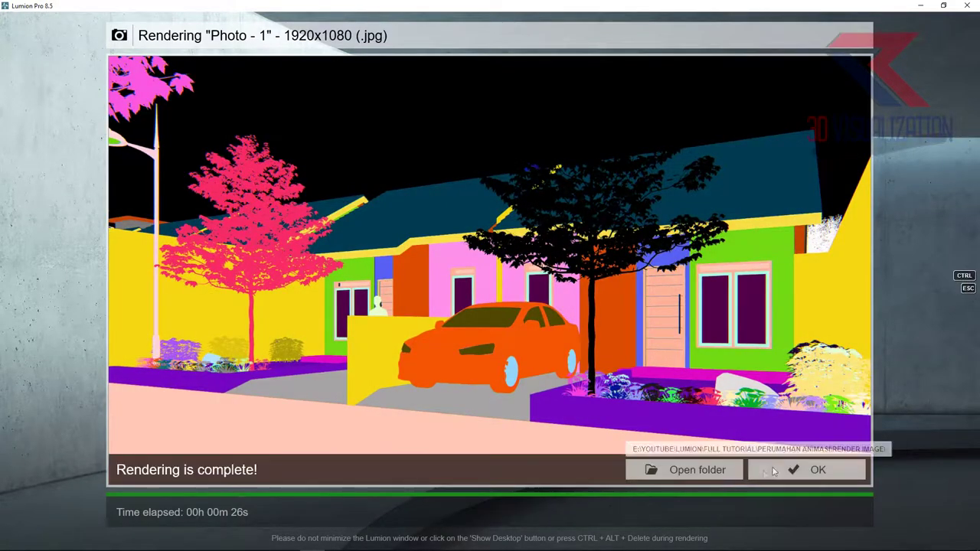
left_click(773, 471)
- Store a camera in slot 2 and swing it up to an aerial view of the complex
left_click(141, 470)
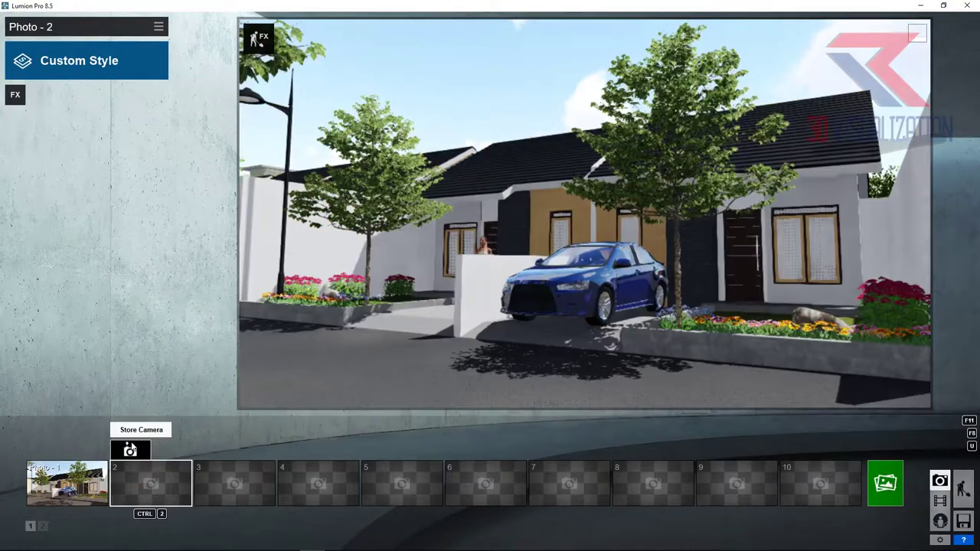
left_click(130, 450)
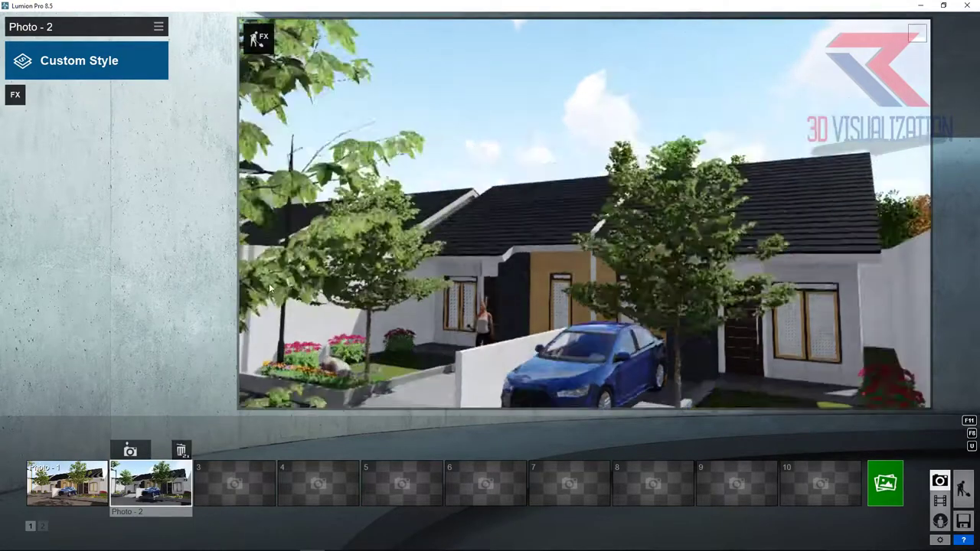
right_click_drag(350, 179, 336, 161)
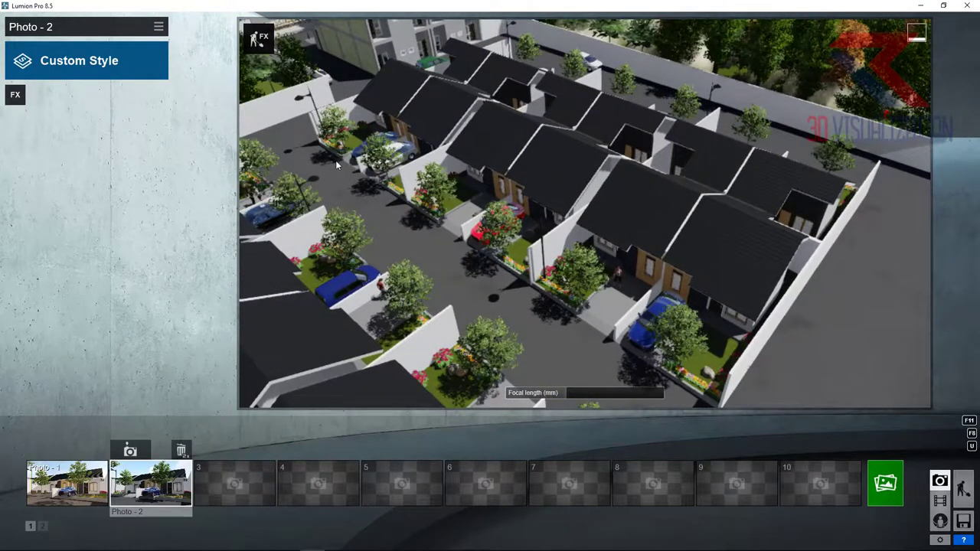
key("s")
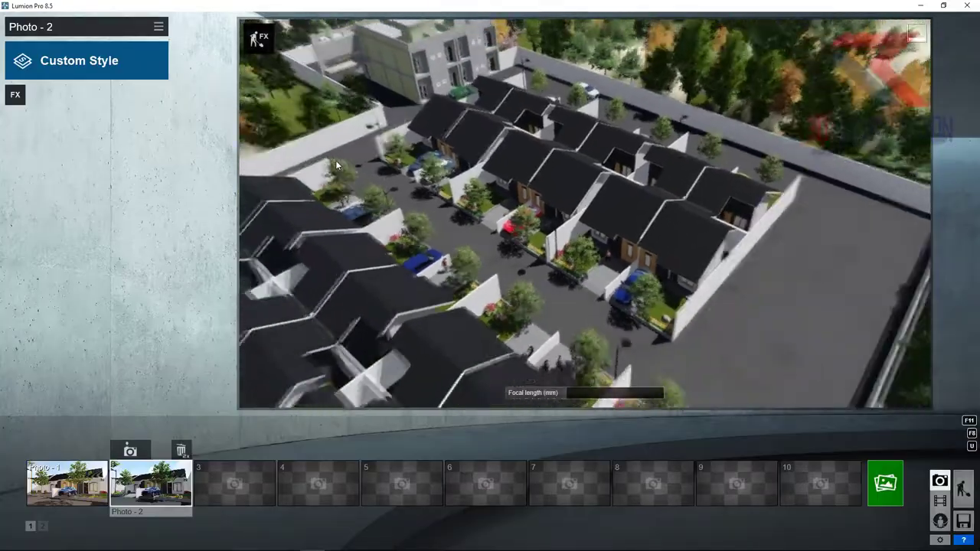
right_click_drag(337, 165, 557, 142)
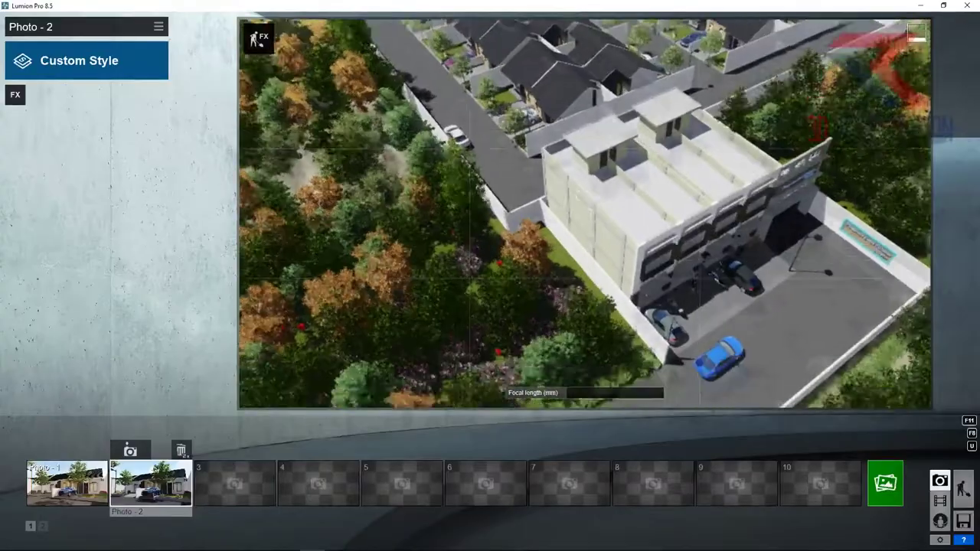
- Position the camera top-down over the whole estate at a 19.2 mm focal length
key("s")
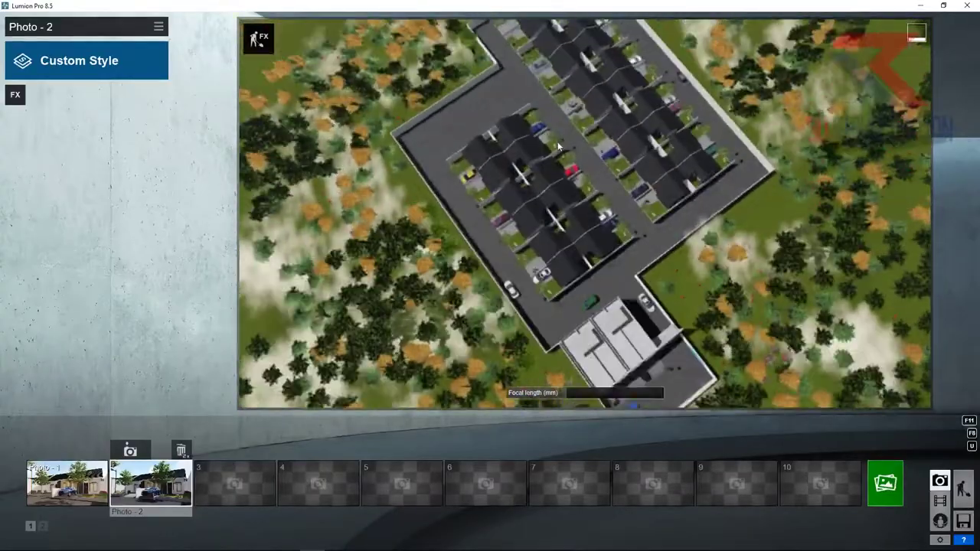
key("w")
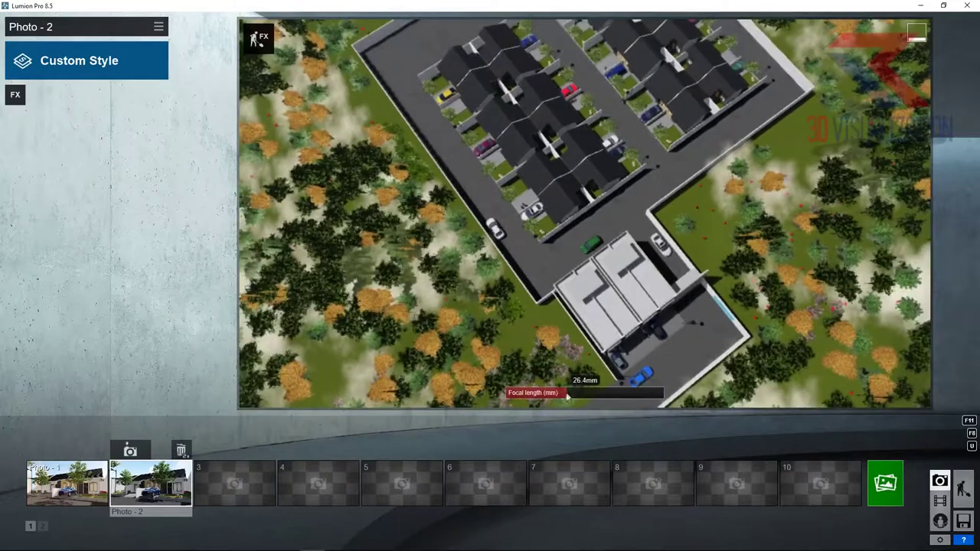
left_click_drag(555, 392, 559, 395)
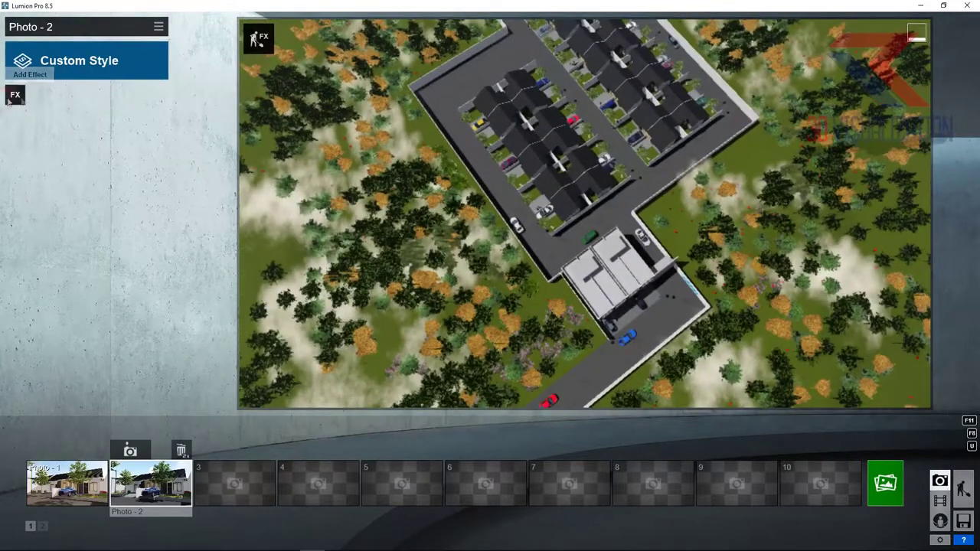
key("w")
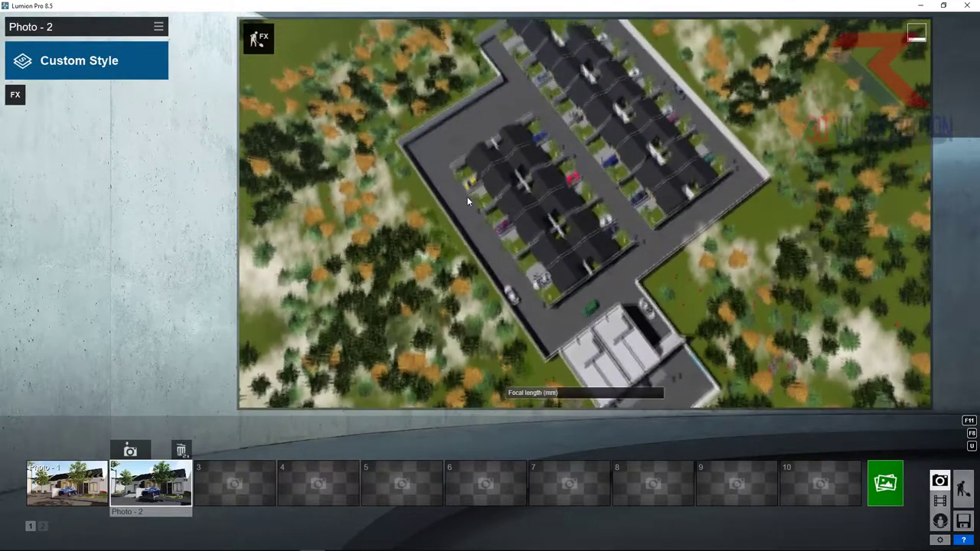
left_click(15, 94)
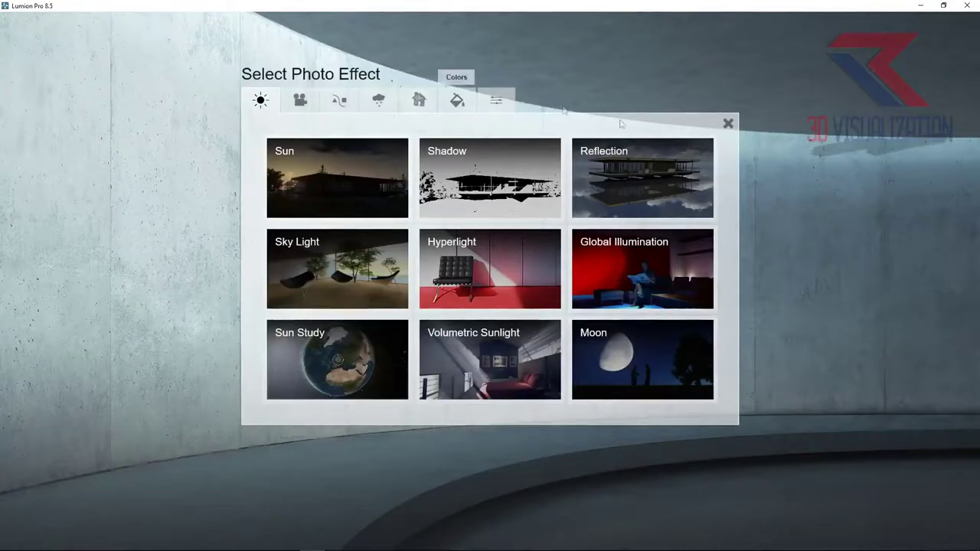
- Add a Tilt Shift camera effect to the aerial Photo 2
key("Escape")
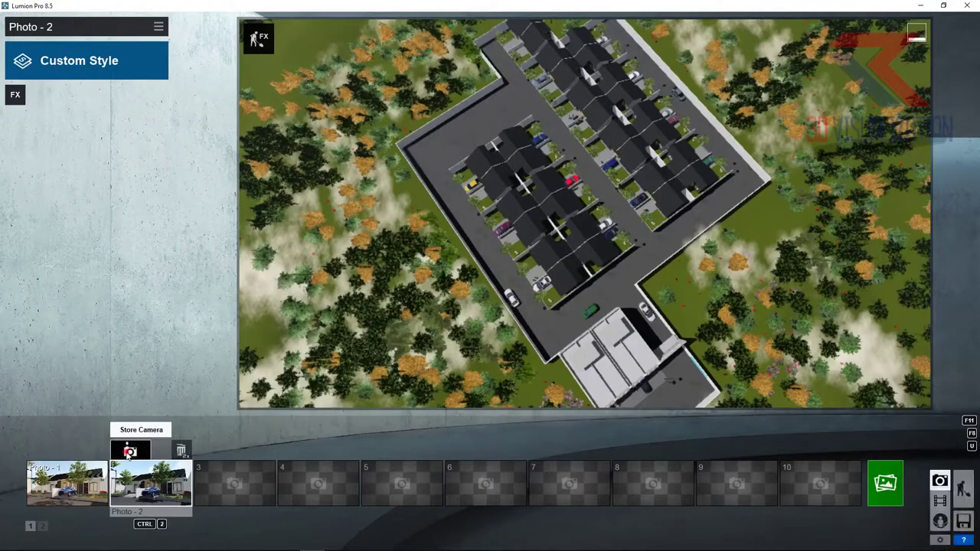
left_click(15, 94)
left_click(300, 100)
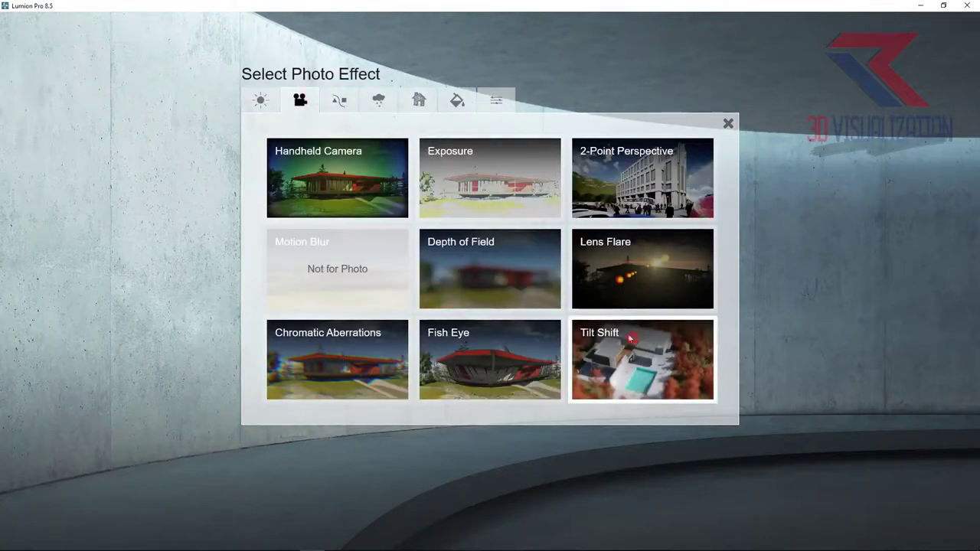
left_click(642, 359)
- Frame a straight top-down view of the houses, store it in Photo 2, and set tilt-shift shift to 0.4
key("w")
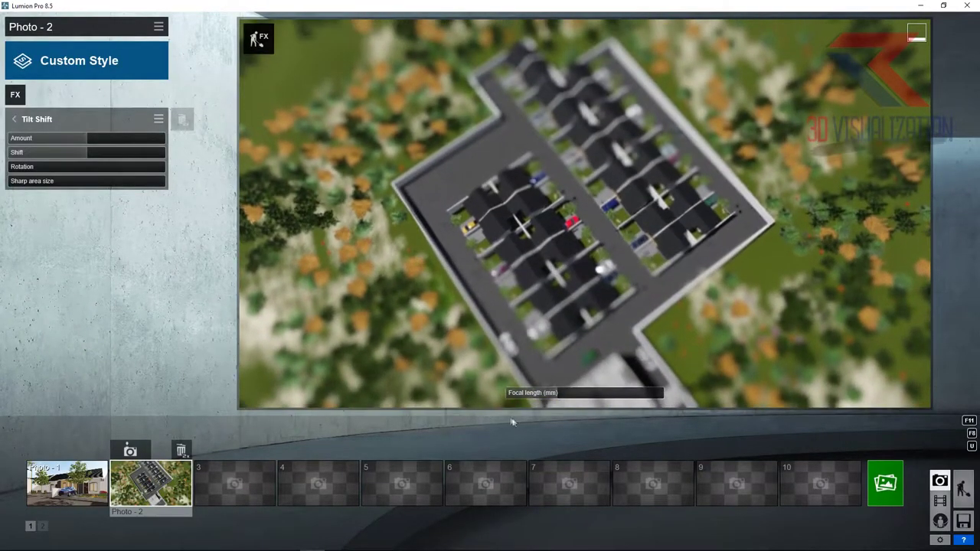
left_click_drag(545, 394, 575, 394)
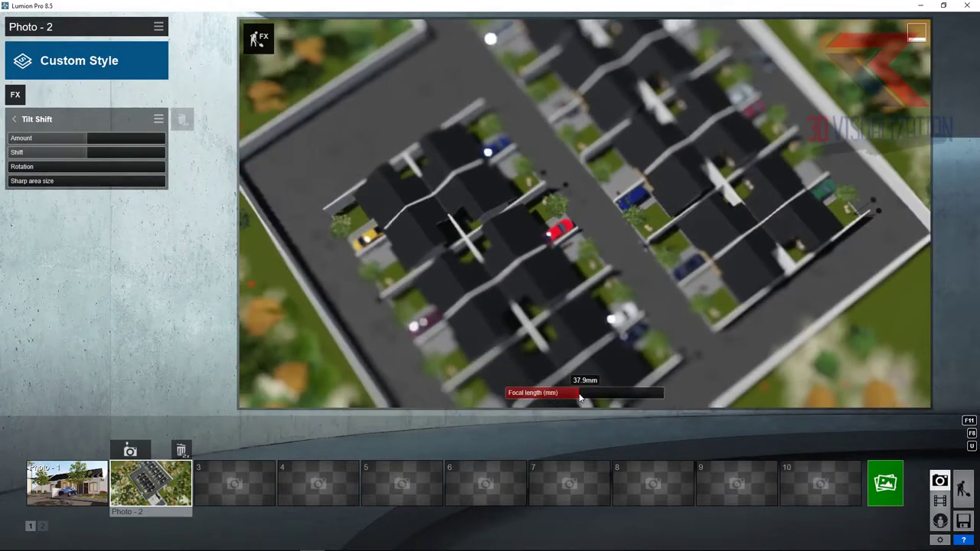
key("s")
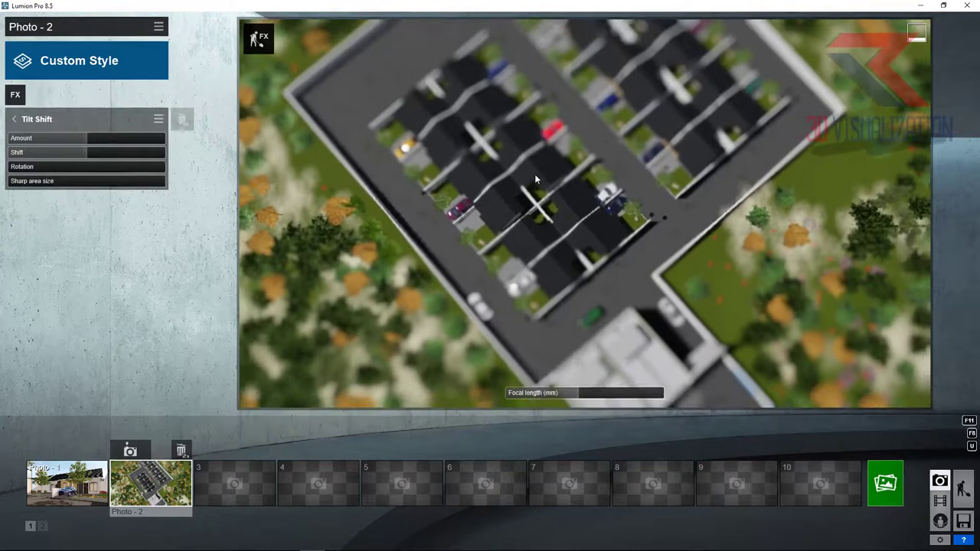
right_click_drag(534, 178, 531, 173)
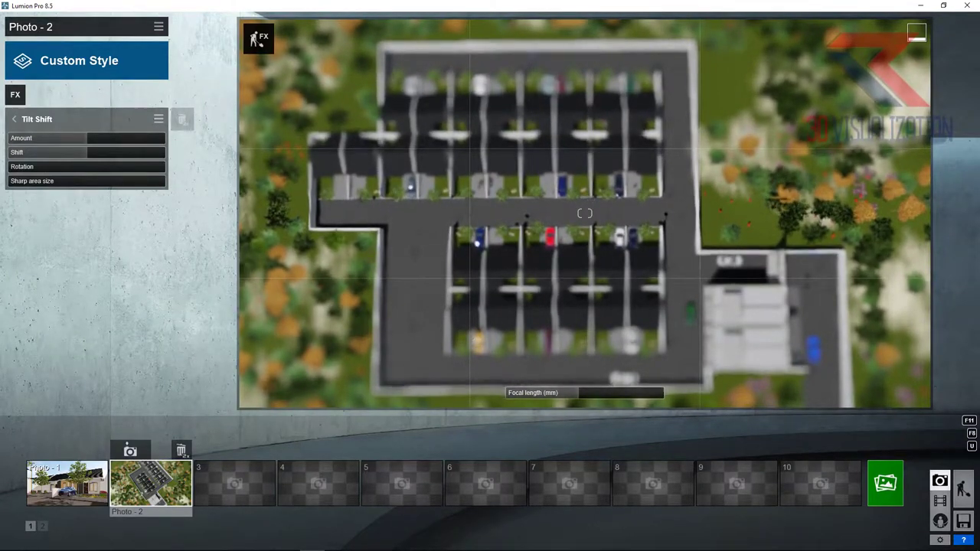
right_click_drag(531, 174, 531, 179)
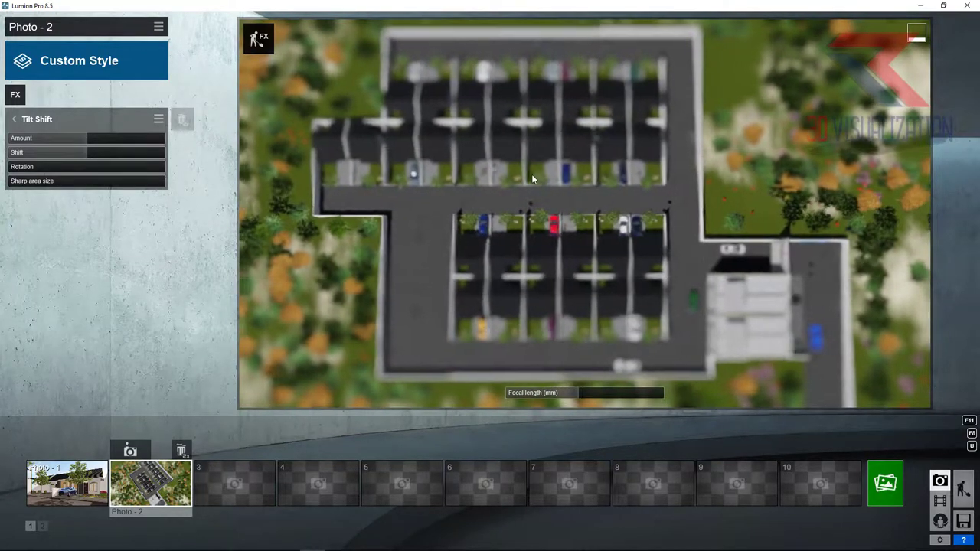
right_click_drag(531, 174, 521, 176)
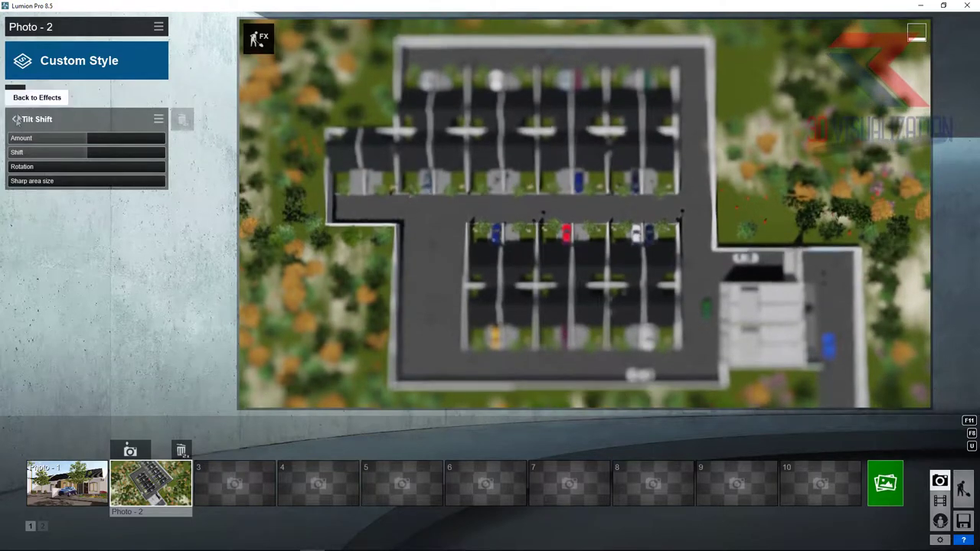
left_click(128, 450)
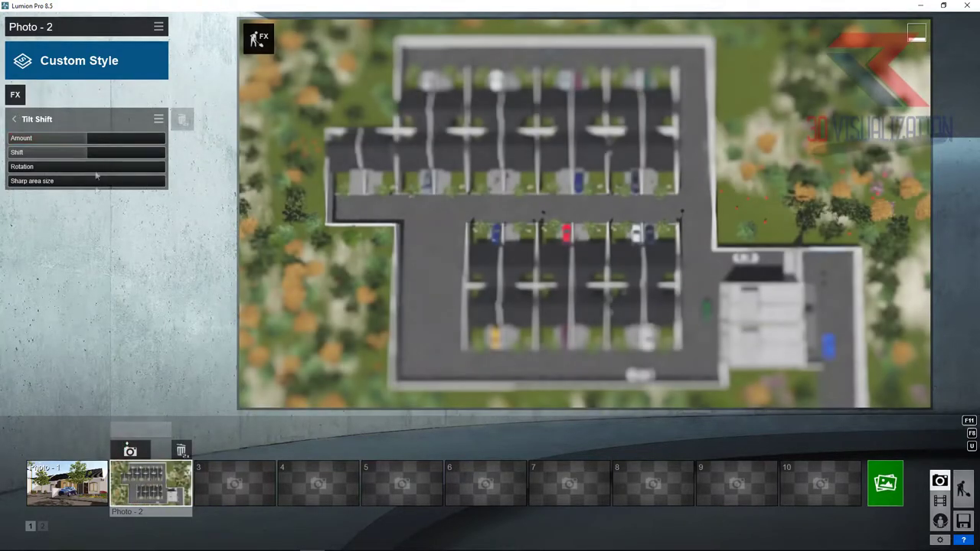
left_click_drag(68, 157, 18, 143)
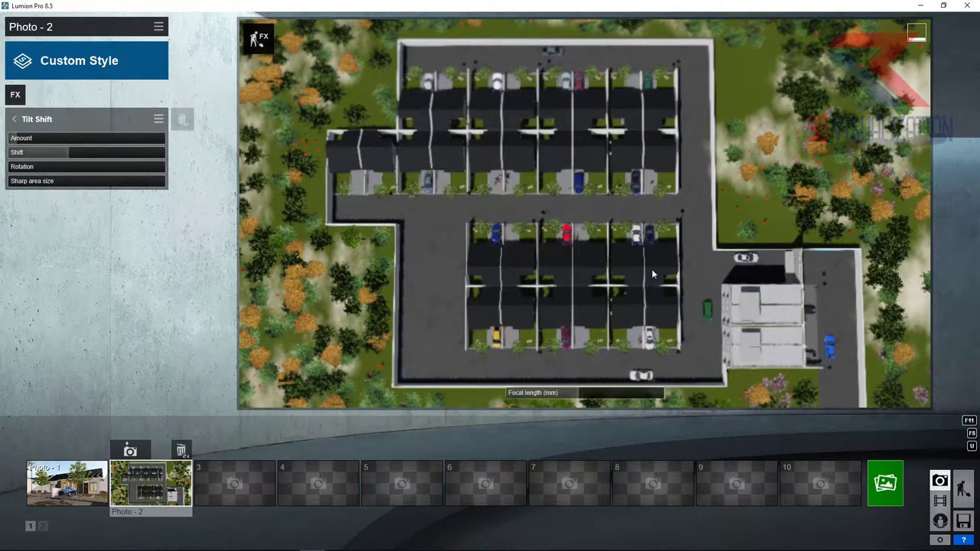
- Add a Sun effect to Photo 2 with a lowered sun height
left_click(14, 98)
left_click(260, 100)
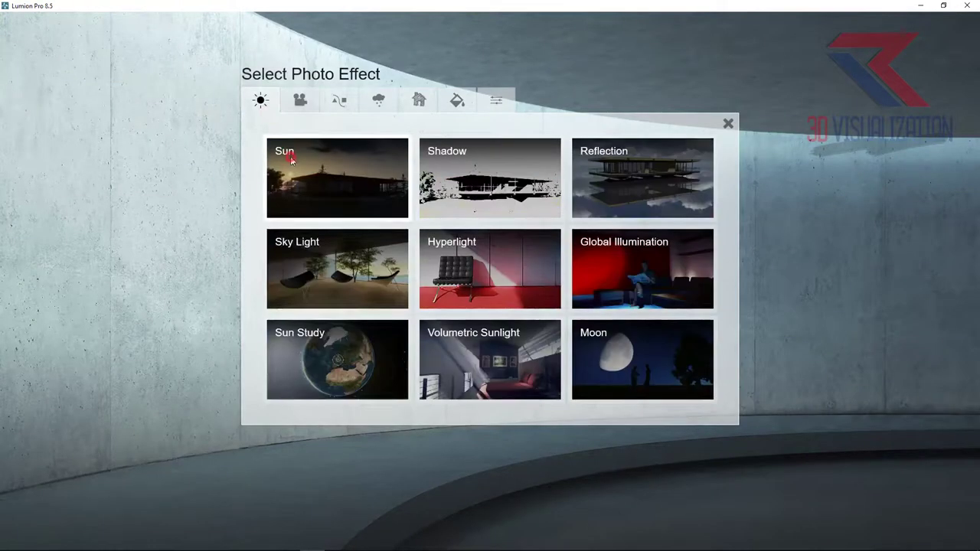
left_click(337, 176)
mouse_move(123, 138)
left_mouse_down()
mouse_move(75, 150)
mouse_move(109, 154)
mouse_move(83, 153)
left_mouse_up()
left_click(13, 118)
- Add a Shadow effect with soft and fine-detail shadows, plus a Reflection effect
left_click(31, 72)
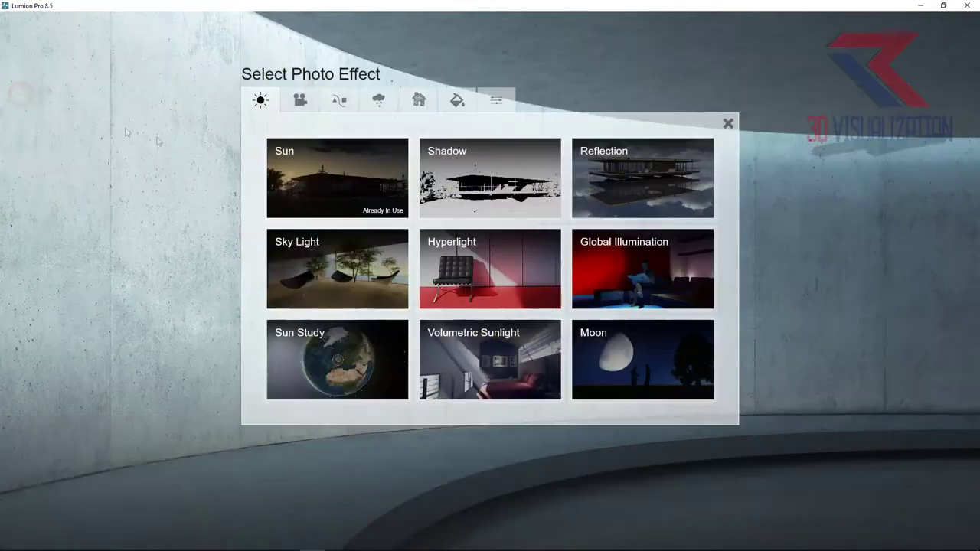
left_click(488, 176)
left_click(153, 262)
left_click(153, 281)
left_click(17, 98)
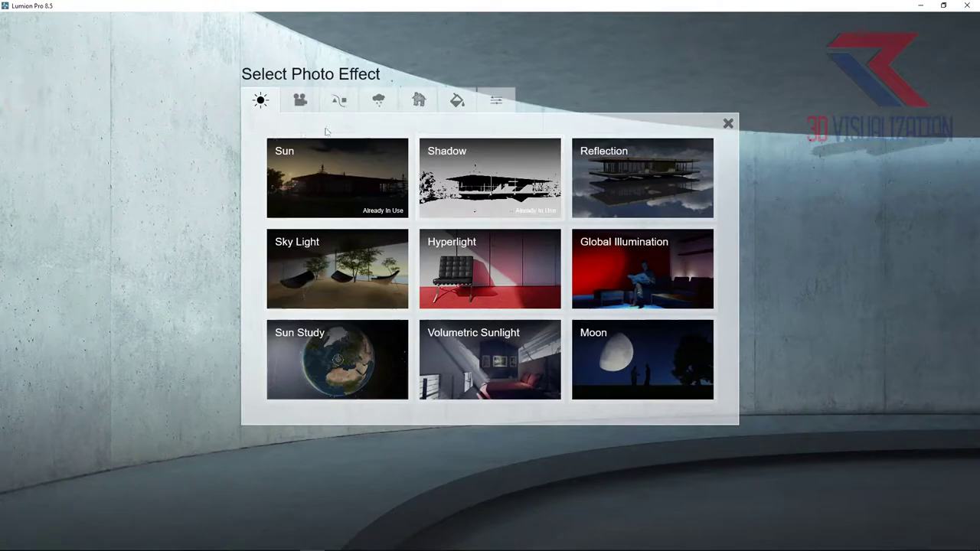
left_click(626, 197)
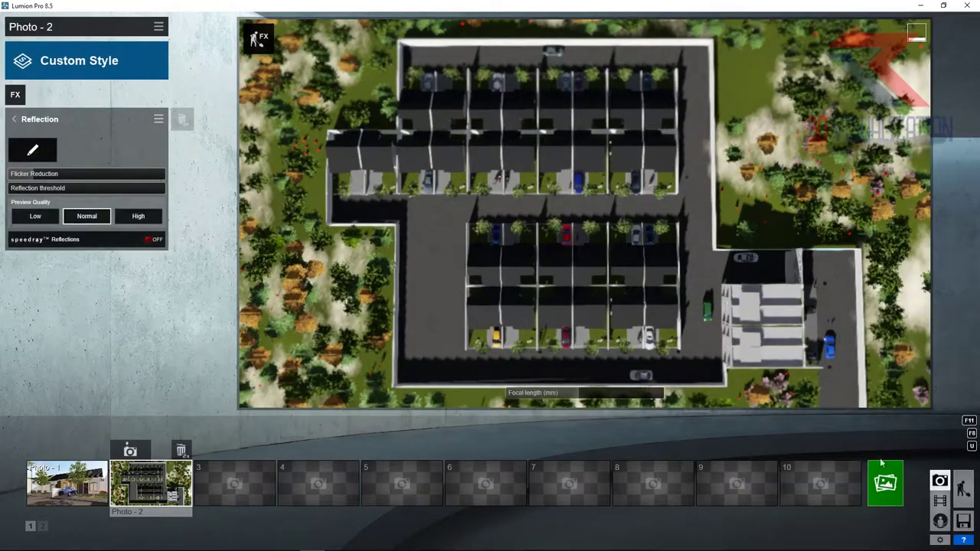
- Add a Vignette effect with its amount set to 0
left_click(15, 95)
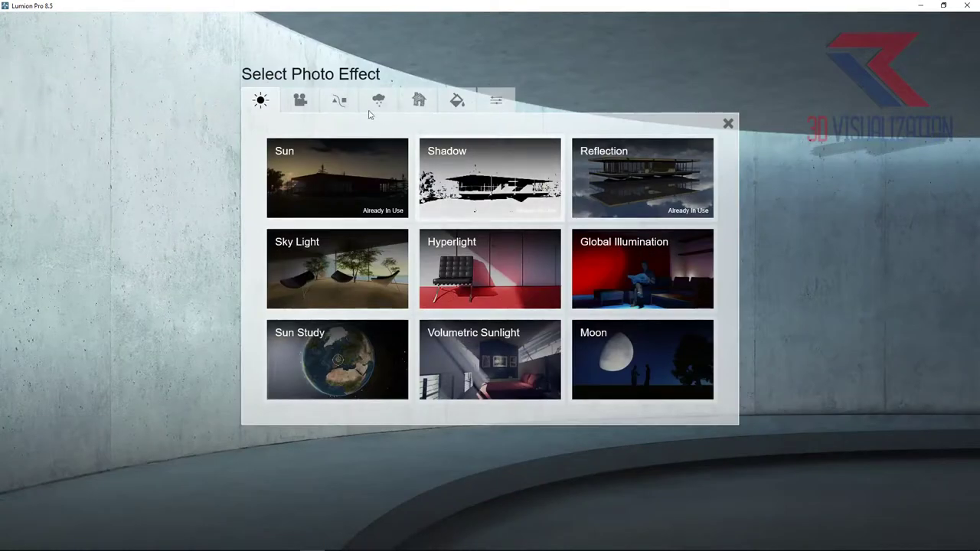
left_click(378, 100)
left_click(456, 99)
left_click(363, 263)
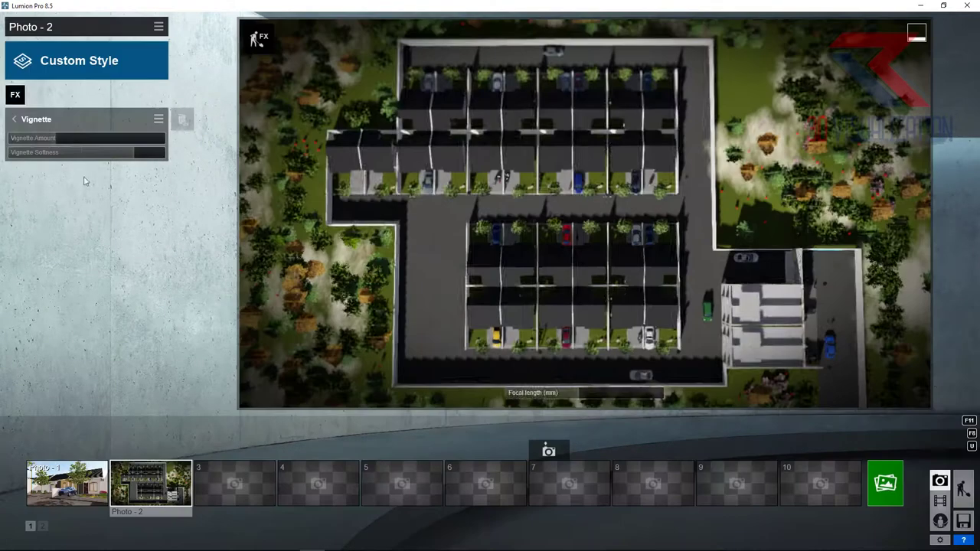
left_click_drag(60, 139, 12, 138)
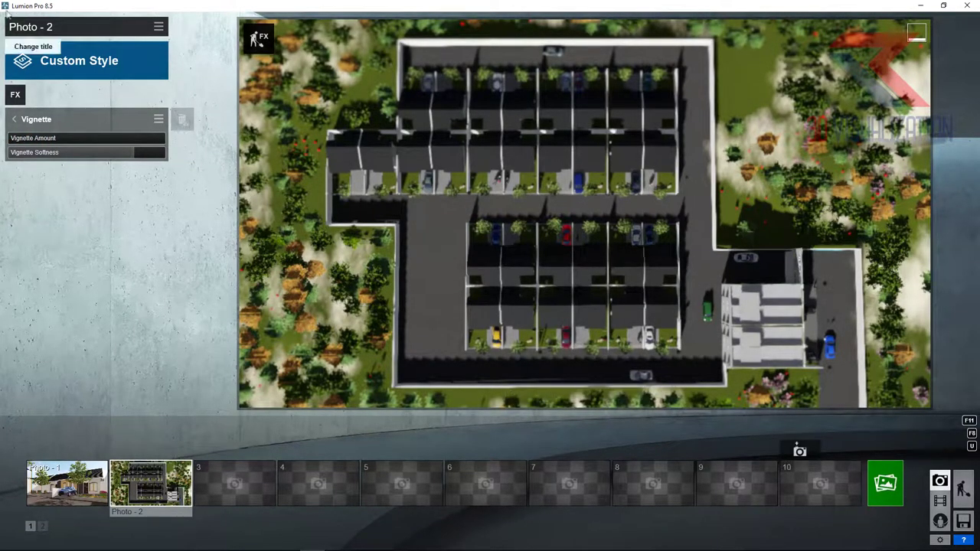
- Apply the Overcast style to Photo 2 and open the Render Photo options
left_click(66, 48)
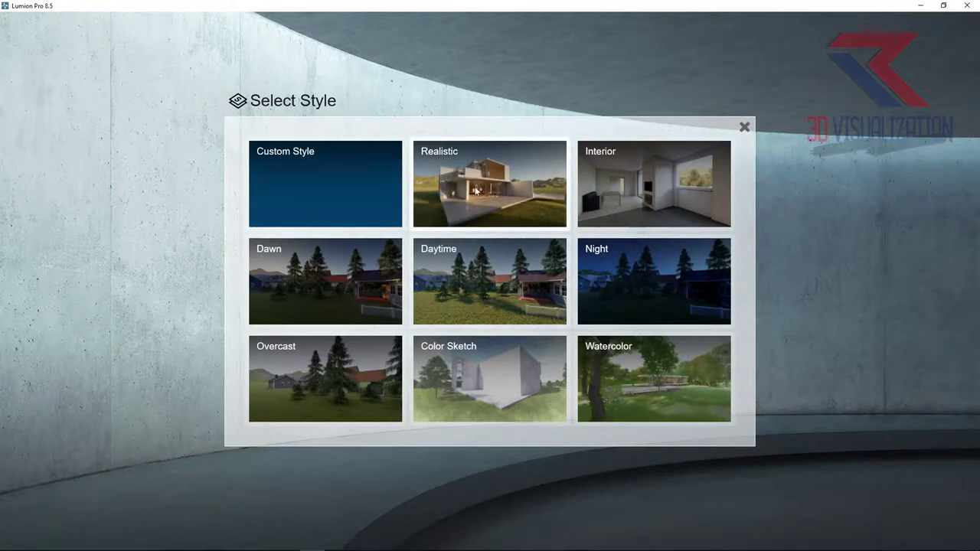
left_click(355, 352)
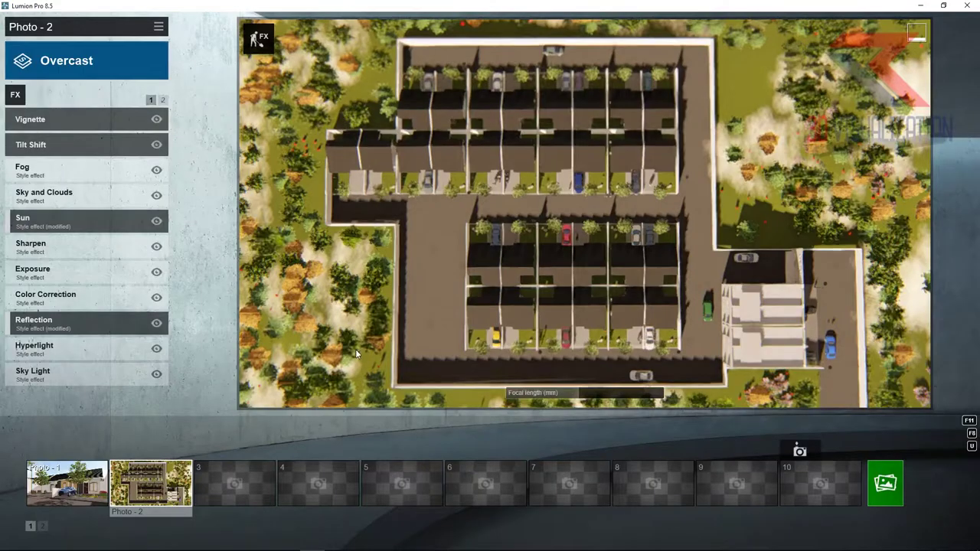
left_click(885, 483)
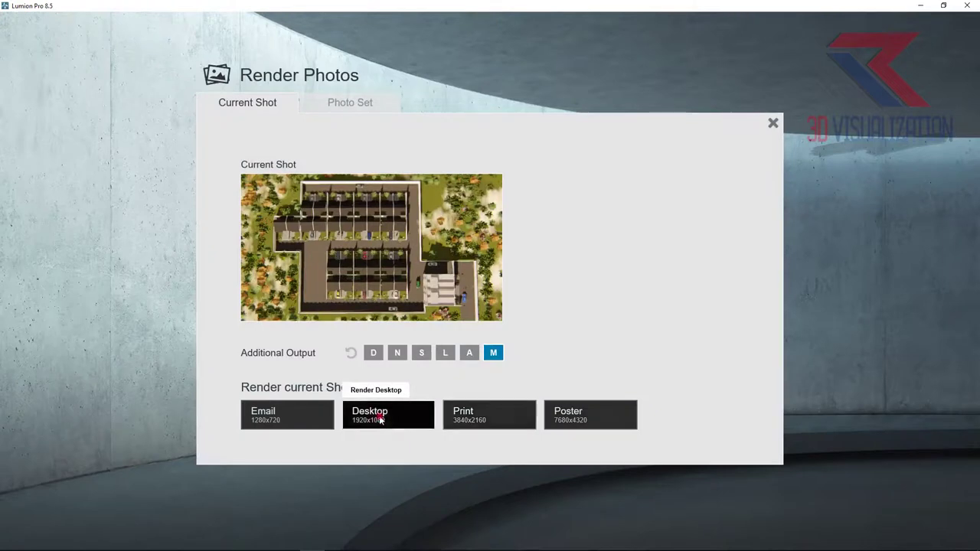
- Render Photo 2 as a Desktop 1920x1080 JPG and dismiss the completion message
left_click(372, 417)
key("Return")
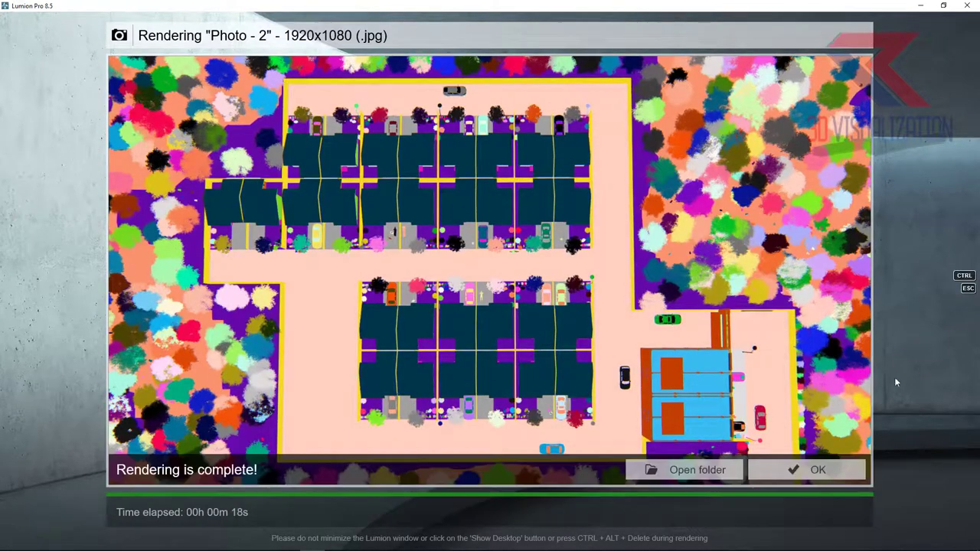
left_click(817, 472)
- In the empty Photo 3 slot, drop the camera to street level and widen the focal length to about 29.5mm
left_click(204, 486)
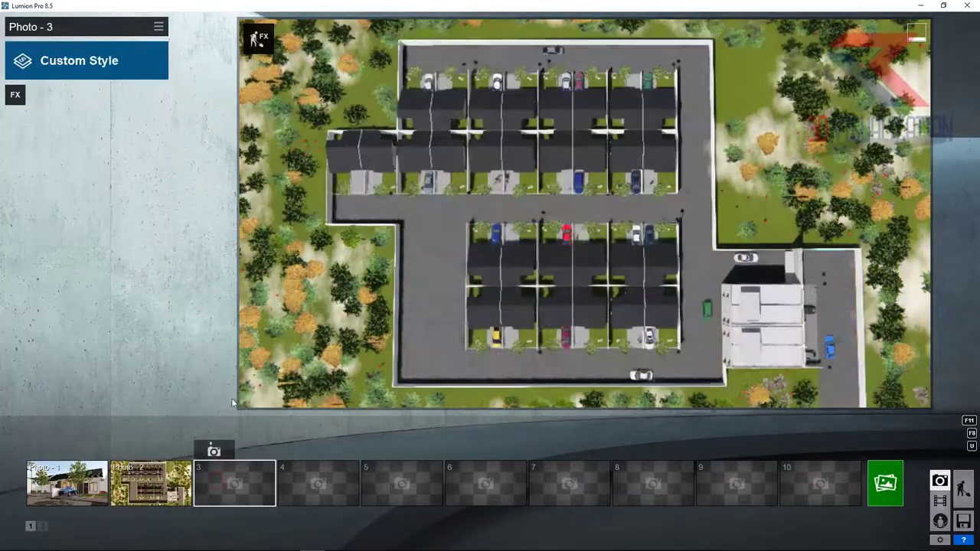
key("s")
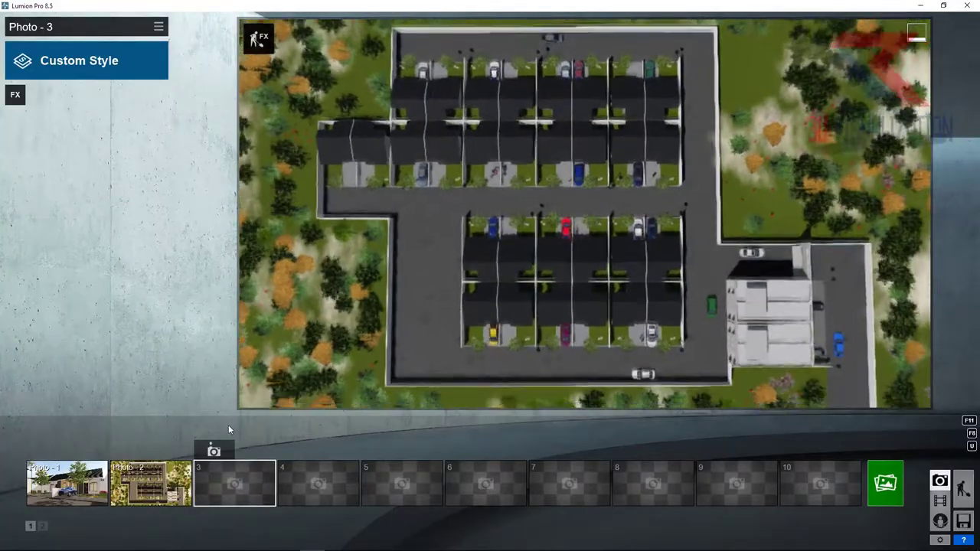
mouse_move(261, 405)
right_mouse_down()
mouse_move(297, 393)
mouse_move(322, 368)
right_mouse_up()
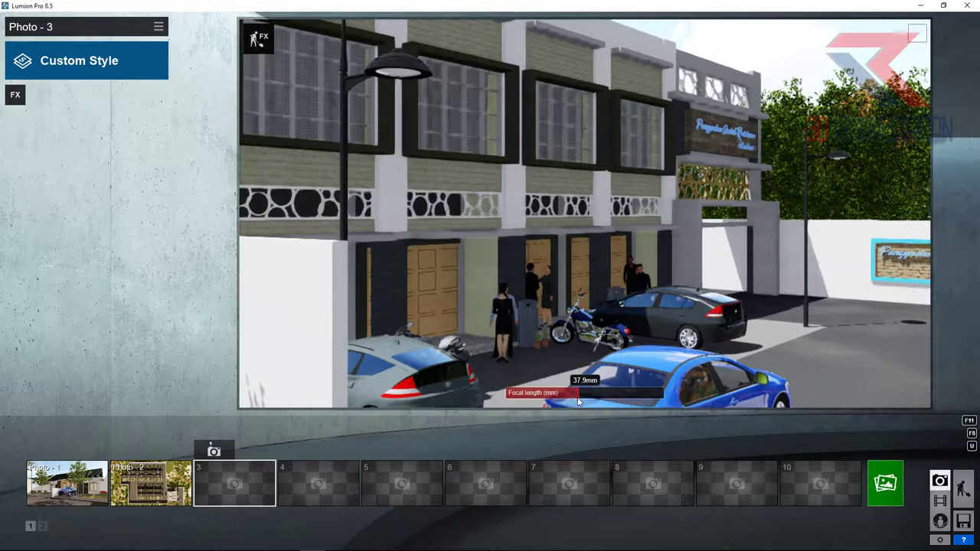
left_click_drag(579, 396, 570, 400)
- Fine-tune the camera position to frame the shophouse front and parked cars
key("w")
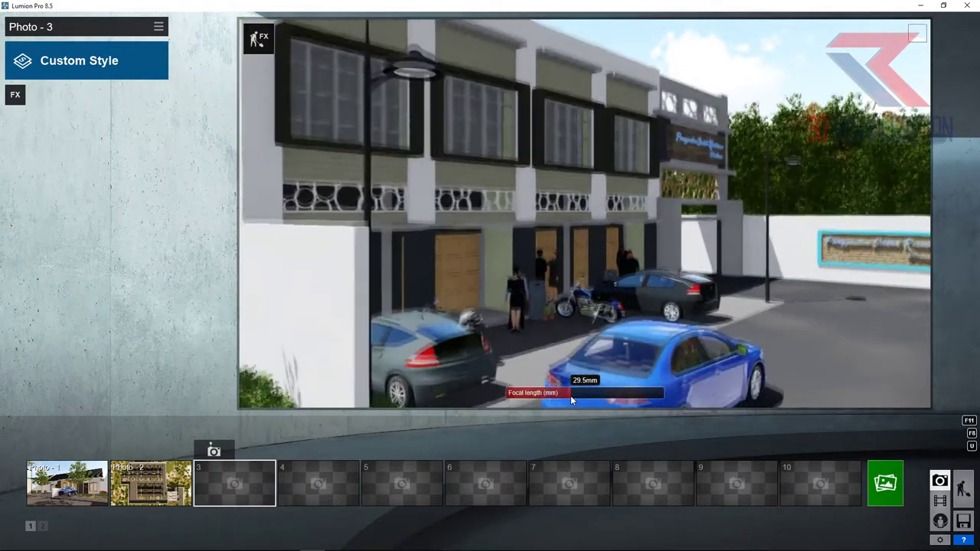
key("s")
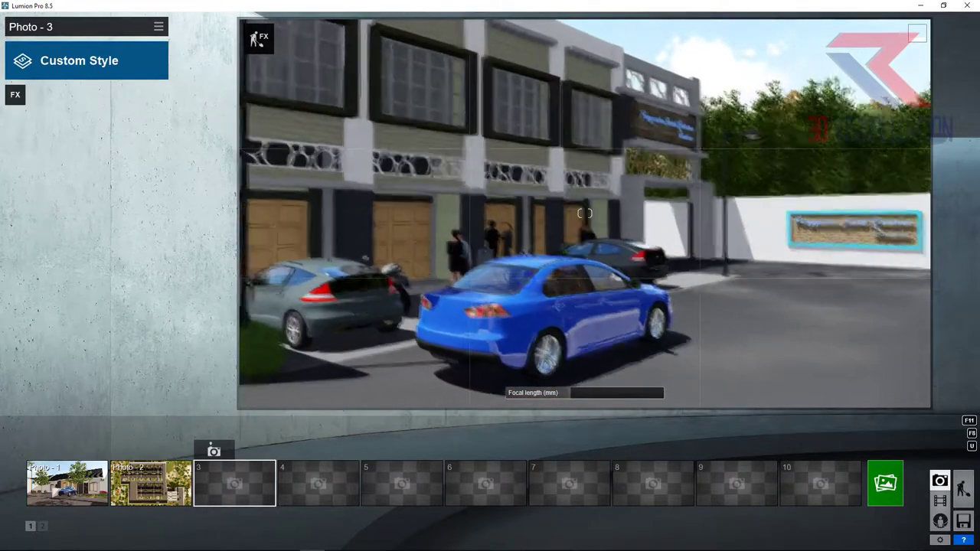
key("a")
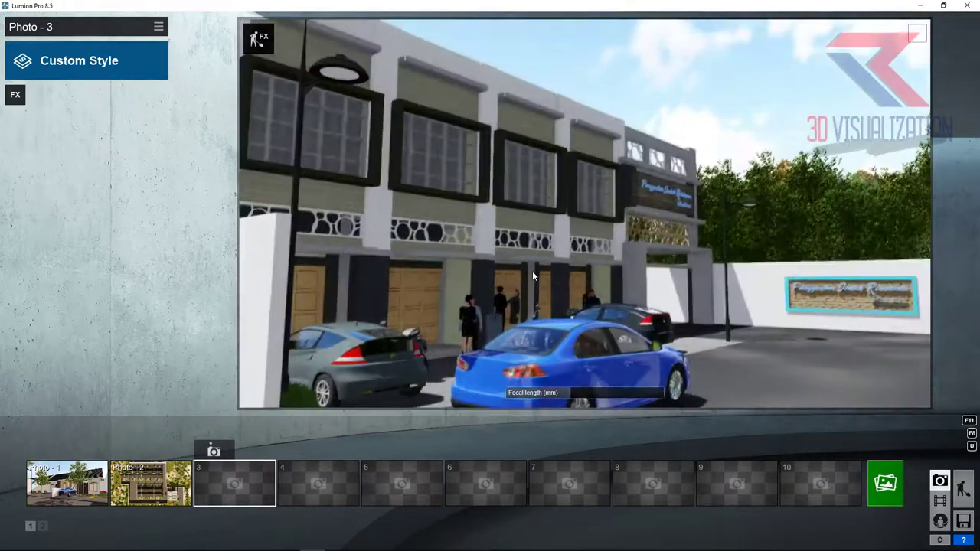
key("s")
key("q")
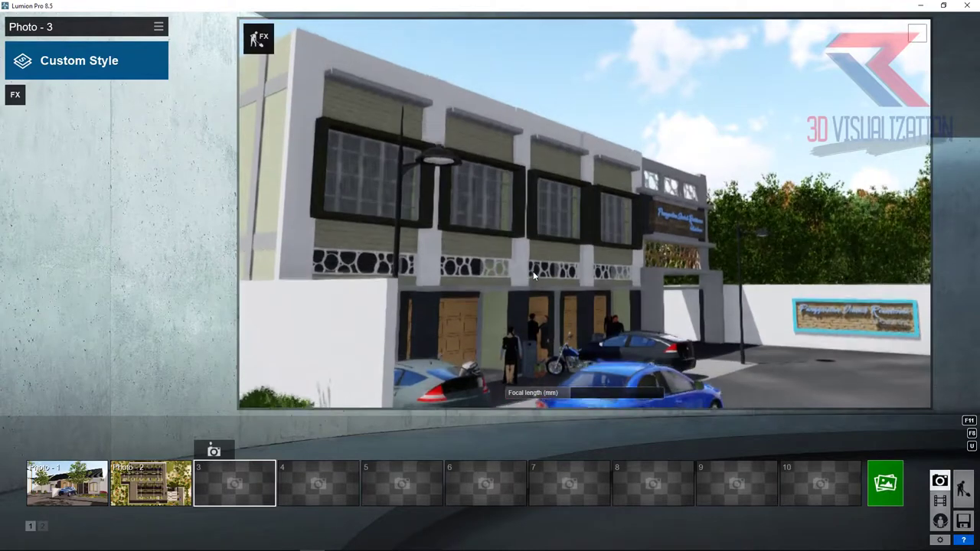
key("w")
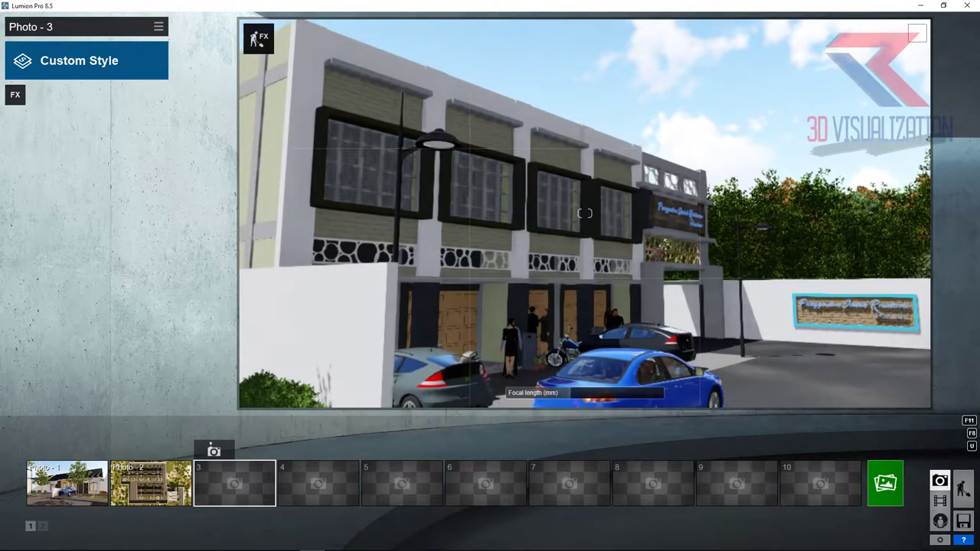
key("e")
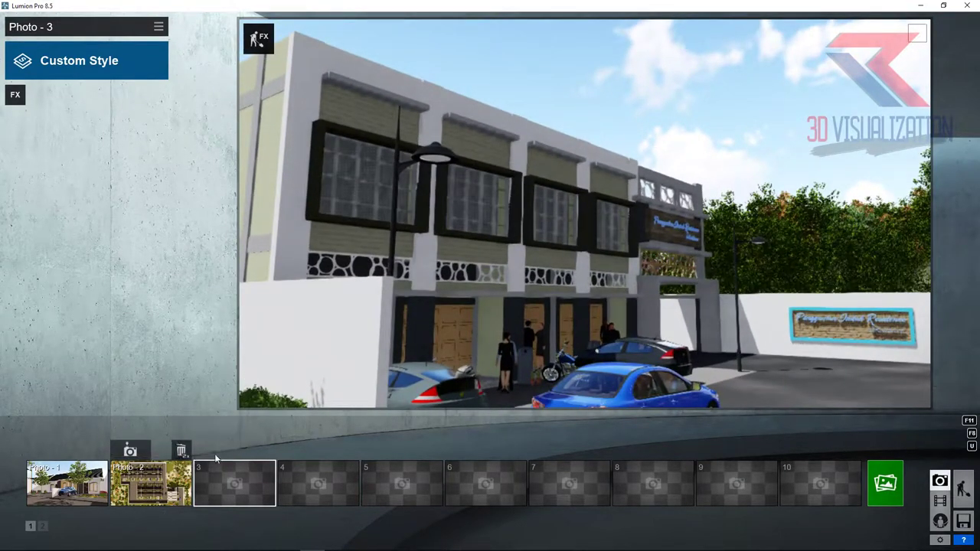
- Store the street view in Photo 3 and add a 2-Point Perspective effect
left_click(215, 450)
left_click(16, 94)
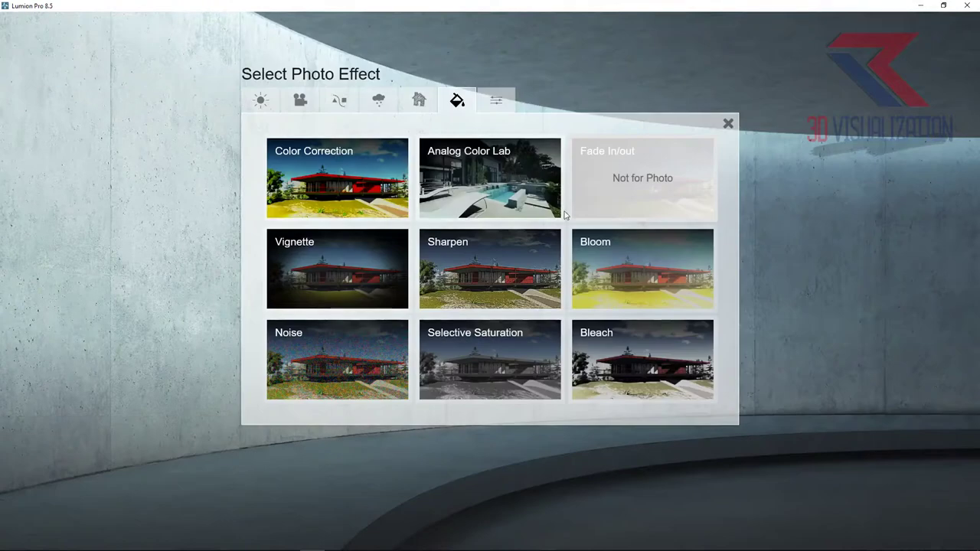
left_click(341, 104)
left_click(614, 206)
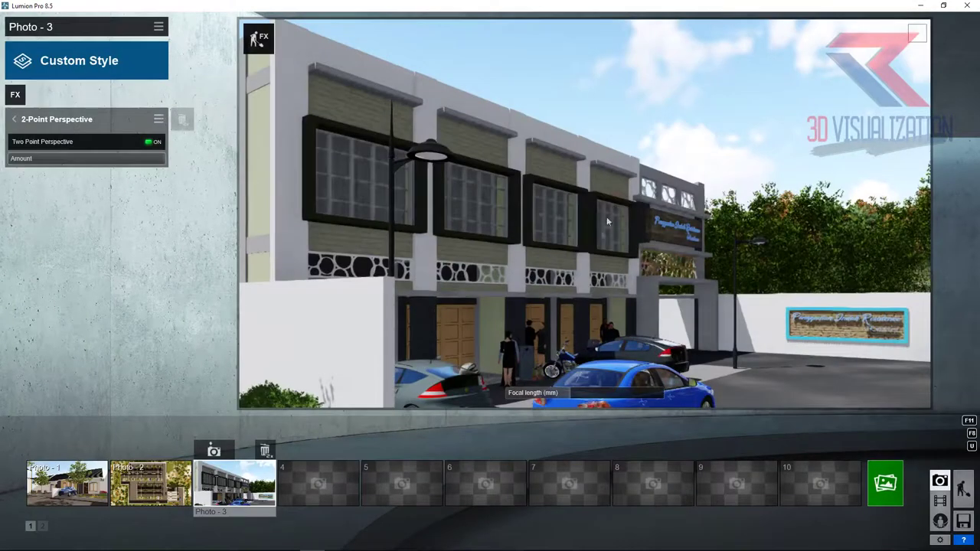
- Move the camera left and closer, tilt it down, and re-store it as the Photo 3 camera
key("a")
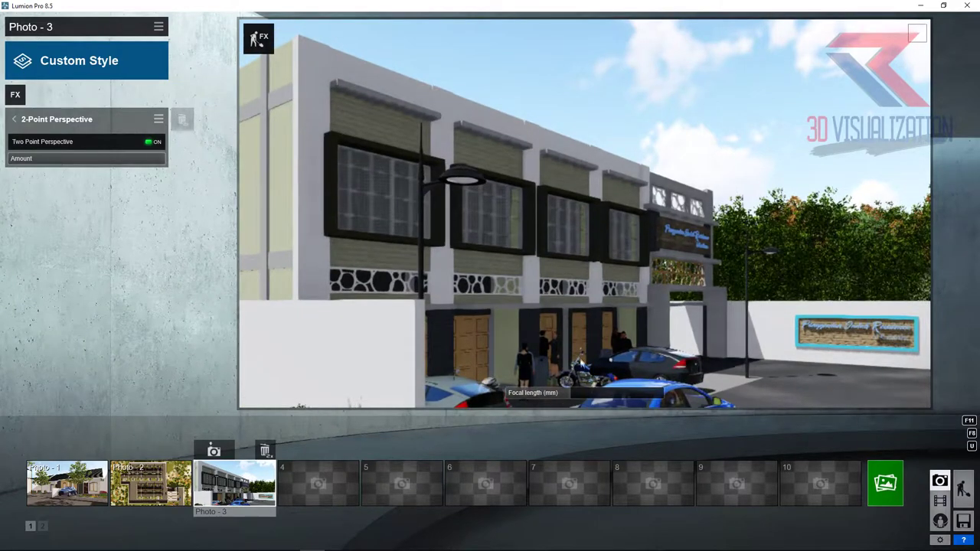
key("w")
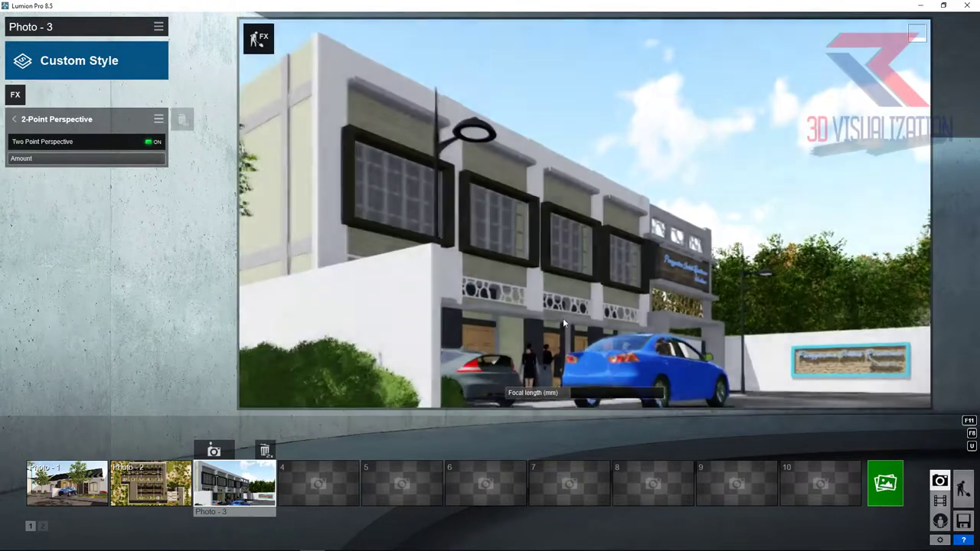
right_click_drag(563, 317, 584, 191)
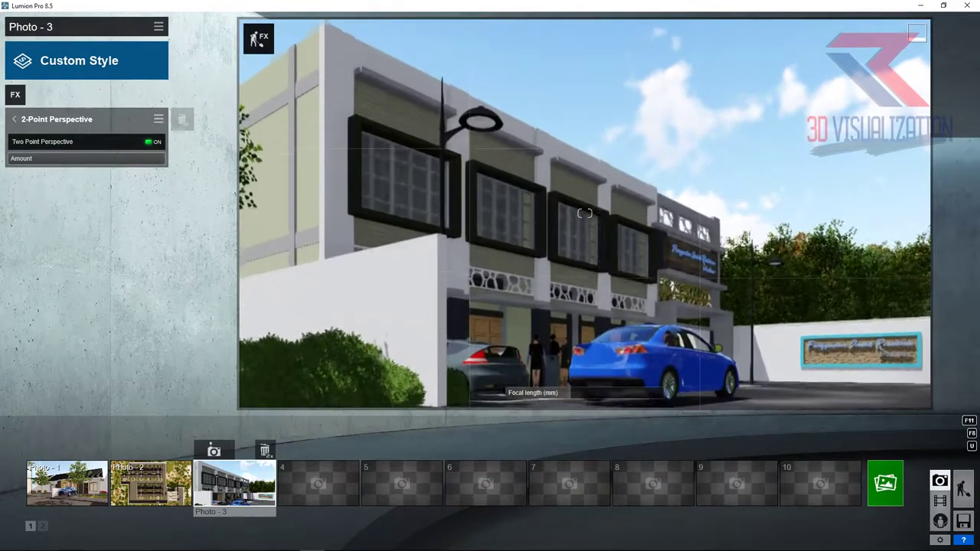
left_click(213, 451)
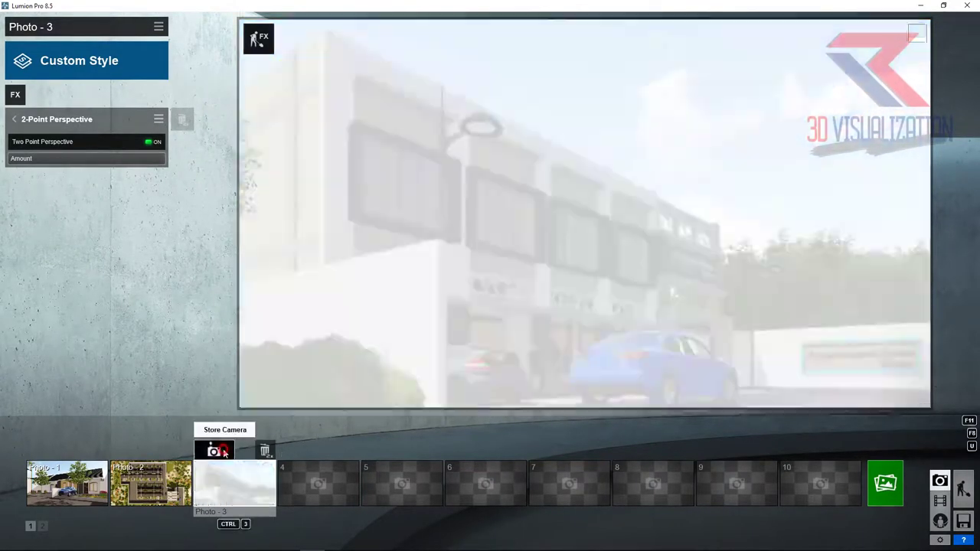
left_click(15, 98)
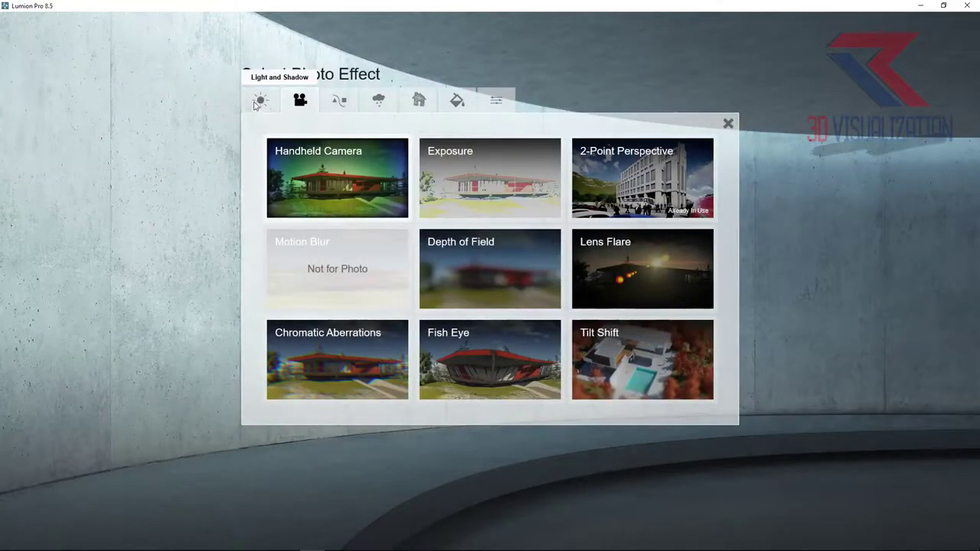
- Add a Sun effect to Photo 3, raising the sun height and rotating its heading
left_click(260, 101)
left_click(337, 176)
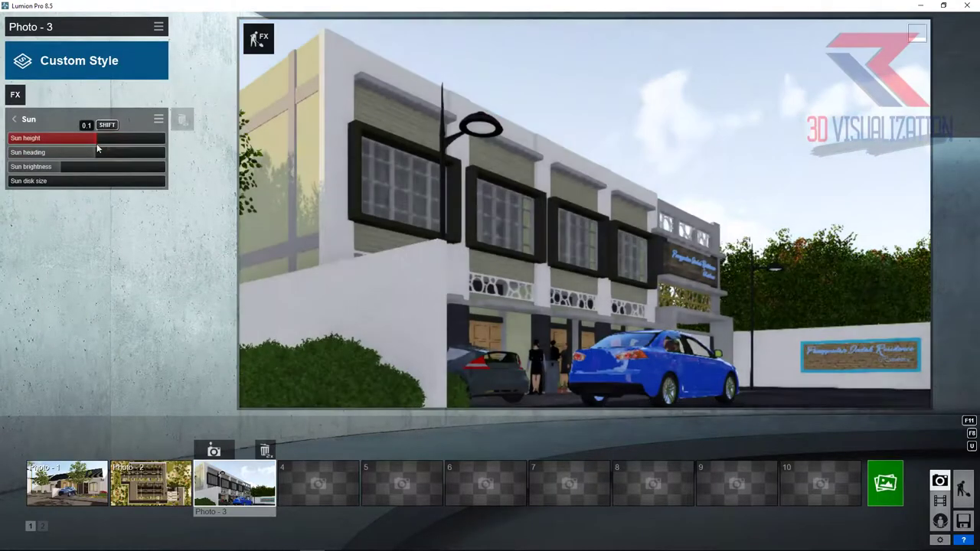
mouse_move(97, 142)
left_mouse_down()
mouse_move(150, 156)
mouse_move(64, 158)
mouse_move(97, 137)
left_mouse_up()
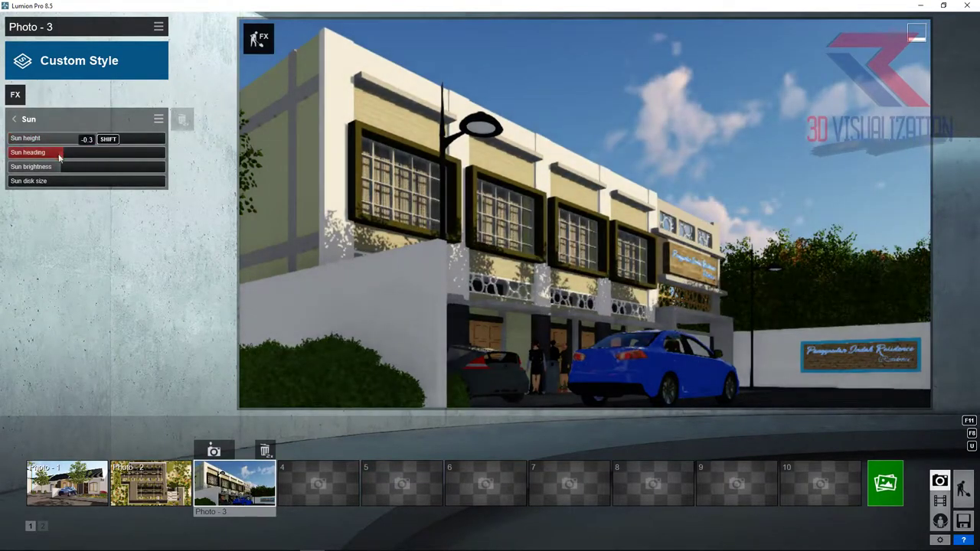
left_click_drag(59, 156, 108, 141)
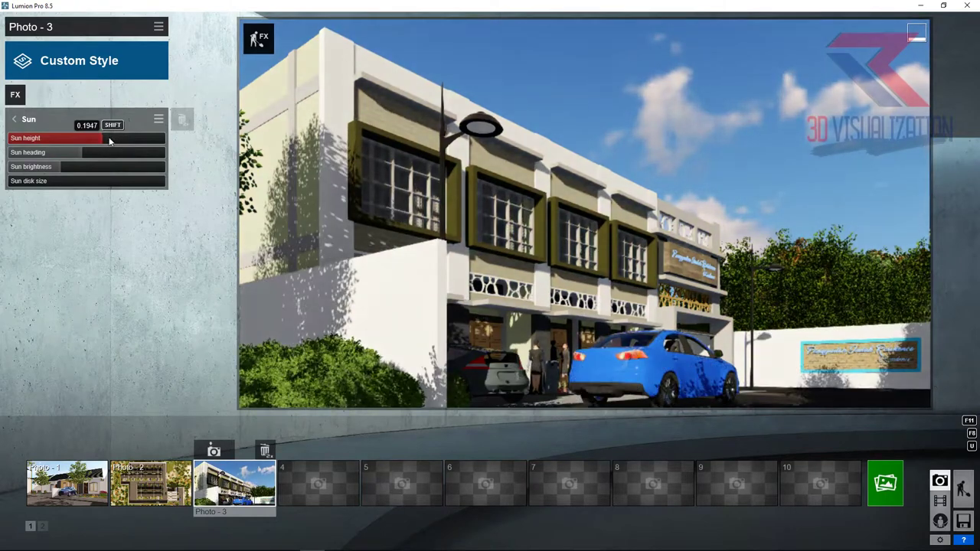
- Add a Shadow effect with fine-detail shadows and brightness raised to about 0.3
left_click(15, 94)
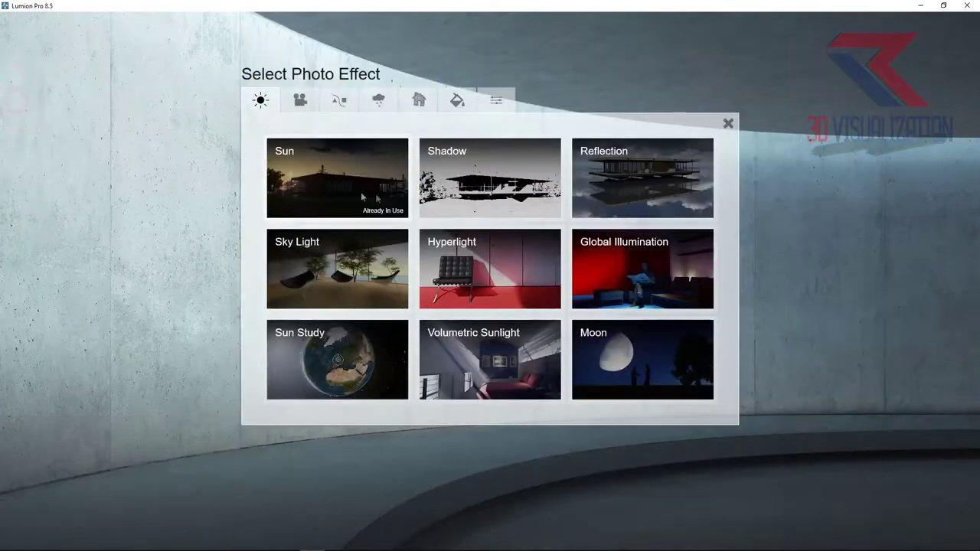
left_click(490, 178)
left_click(151, 283)
mouse_move(85, 167)
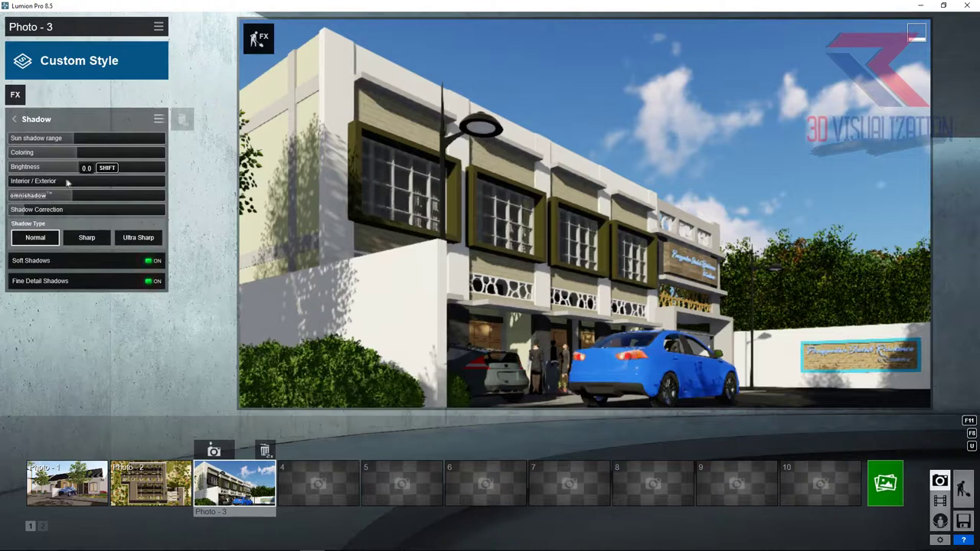
left_click_drag(77, 176, 96, 168)
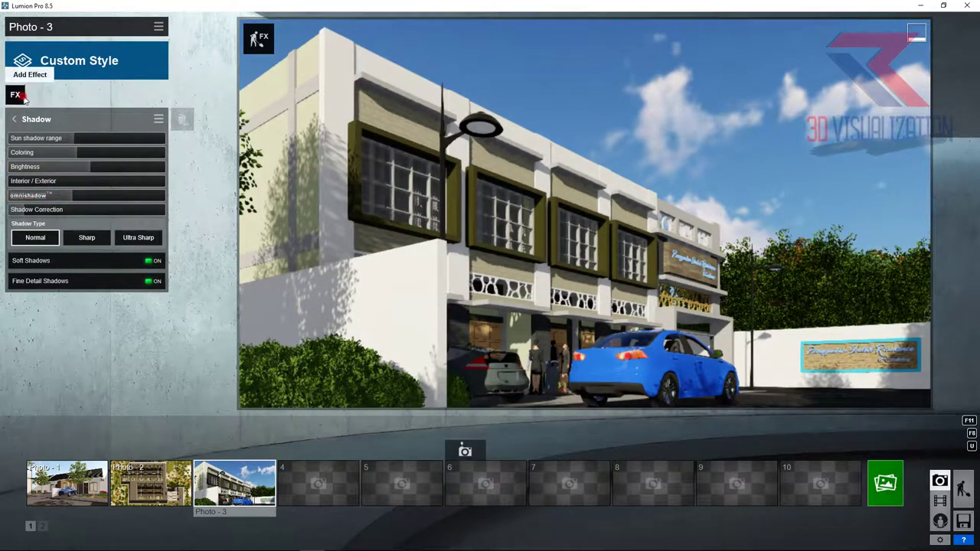
- Add a Reflection effect and make the facade window glass a reflection plane
left_click(23, 97)
left_click(645, 177)
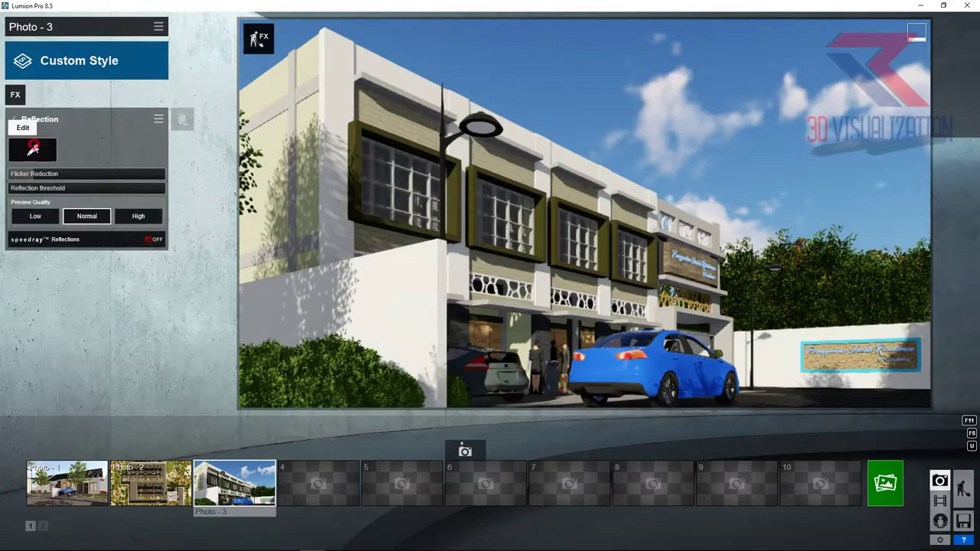
left_click(33, 148)
left_click(17, 525)
scroll(208, 278, "up", 3)
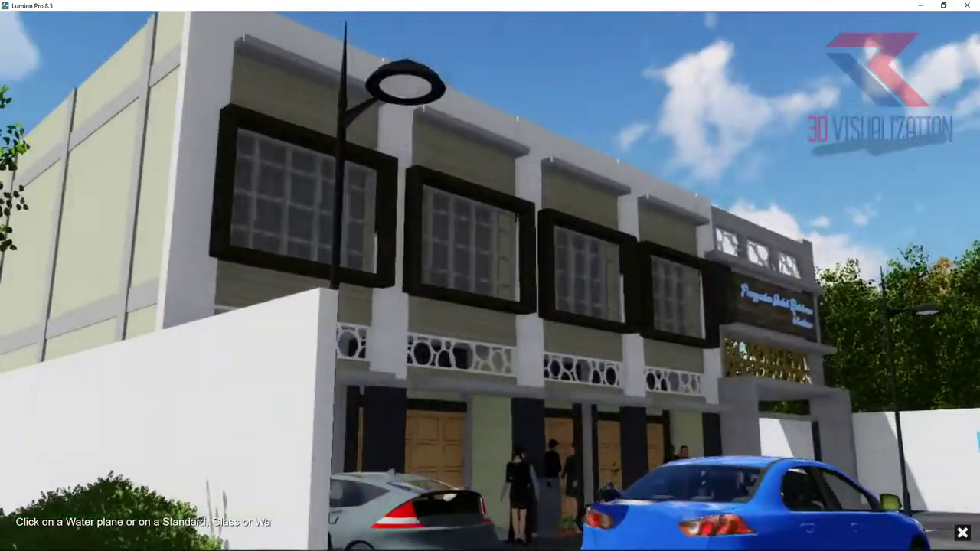
scroll(188, 278, "up", 5)
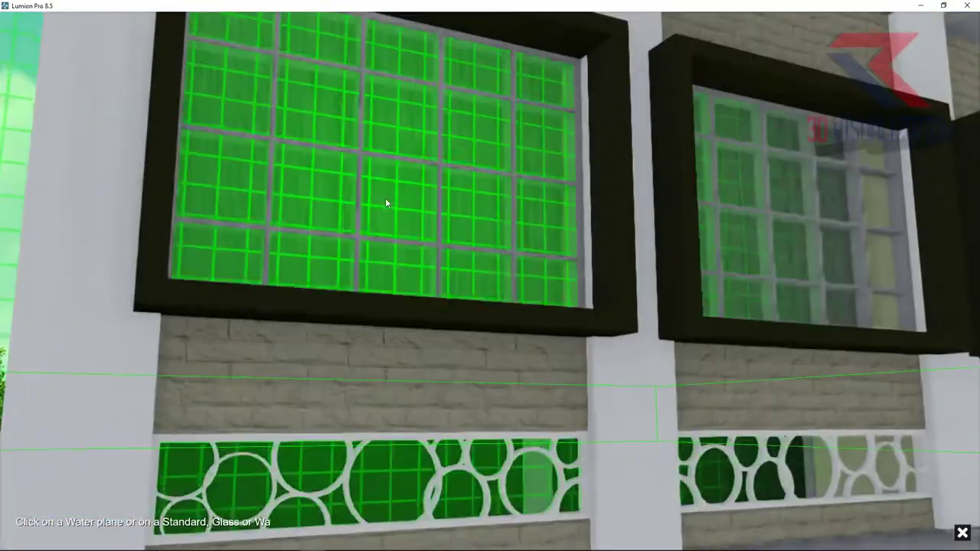
left_click(389, 199)
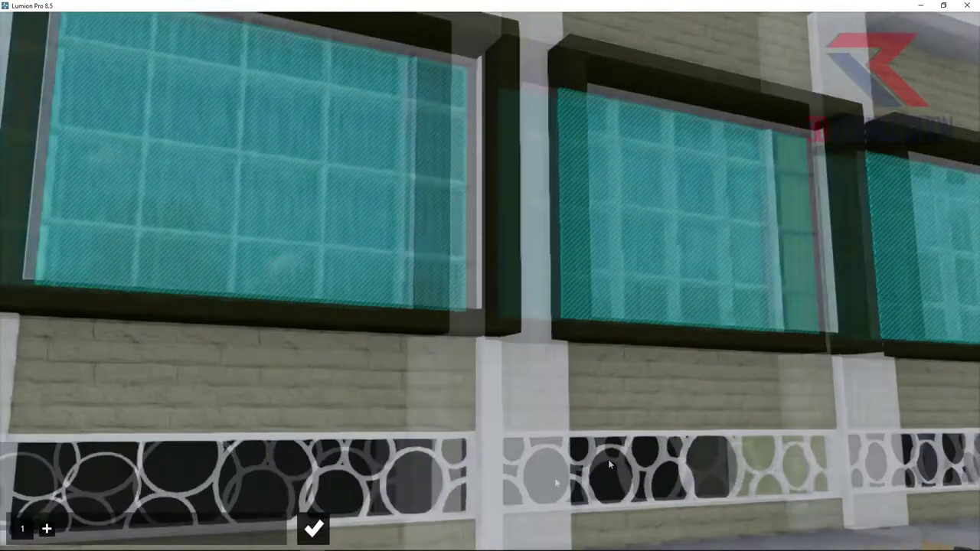
scroll(608, 459, "down", 5)
left_click(313, 528)
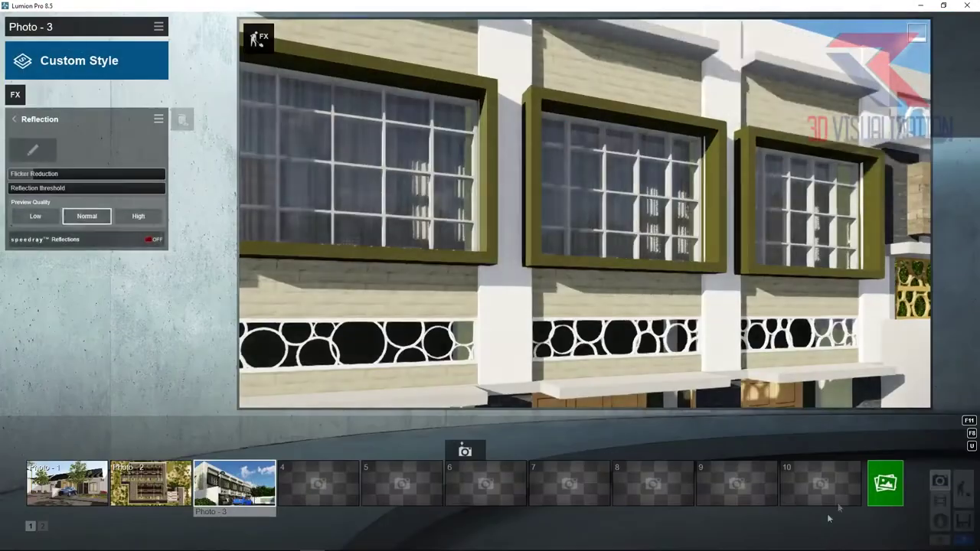
left_click(213, 450)
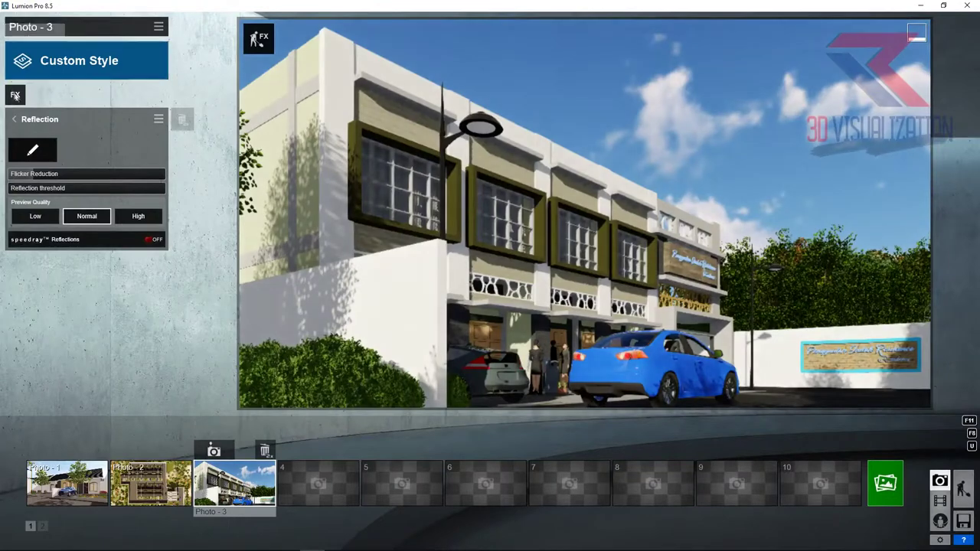
left_click(15, 95)
left_click(300, 100)
- Add Sky and Clouds with thinner clouds, high clouds about 0.5, brighter clouds, position near 0.7
left_click(377, 101)
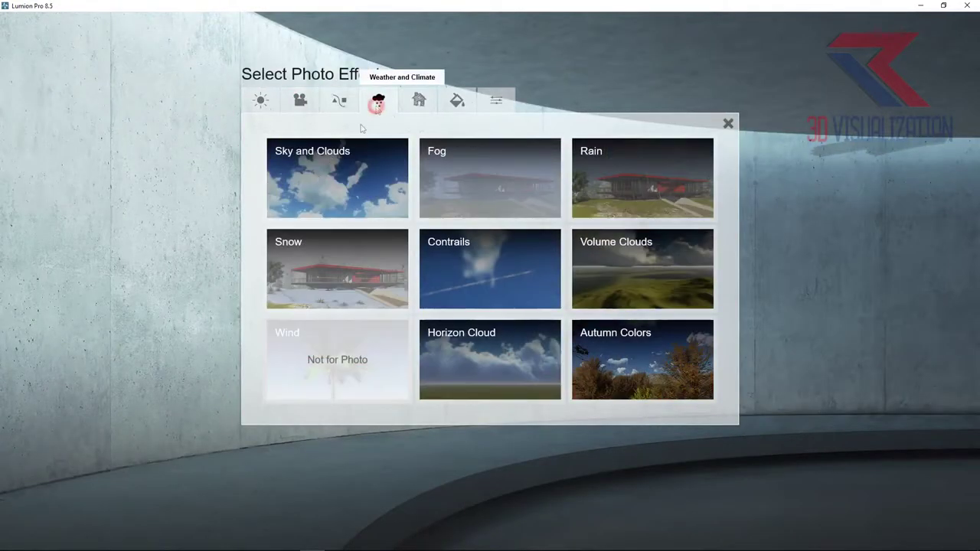
left_click(360, 153)
left_click_drag(94, 137, 68, 139)
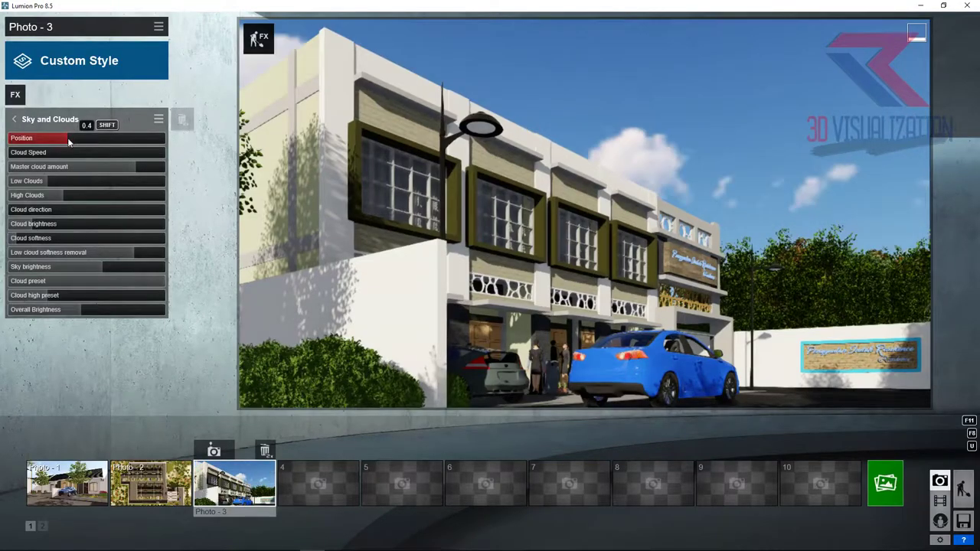
left_click(140, 168)
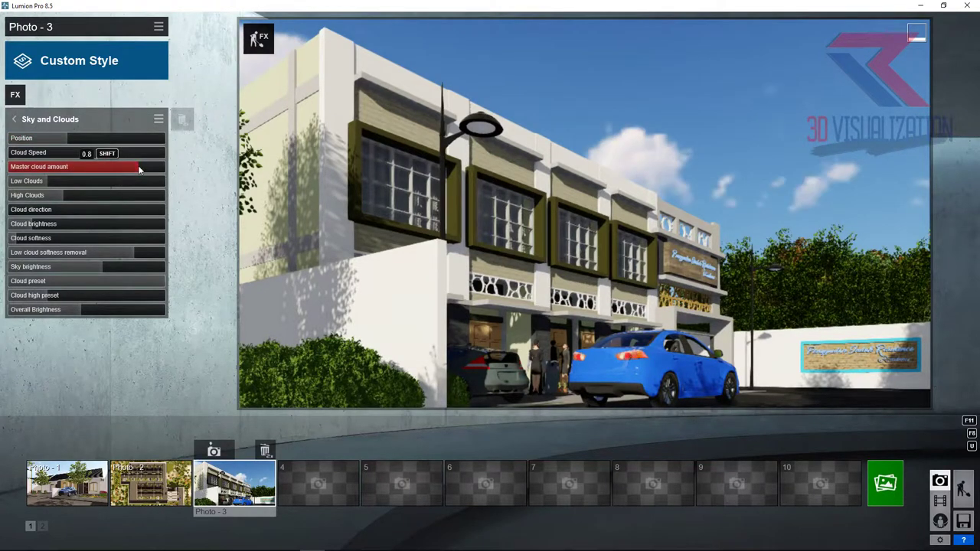
left_click(75, 181)
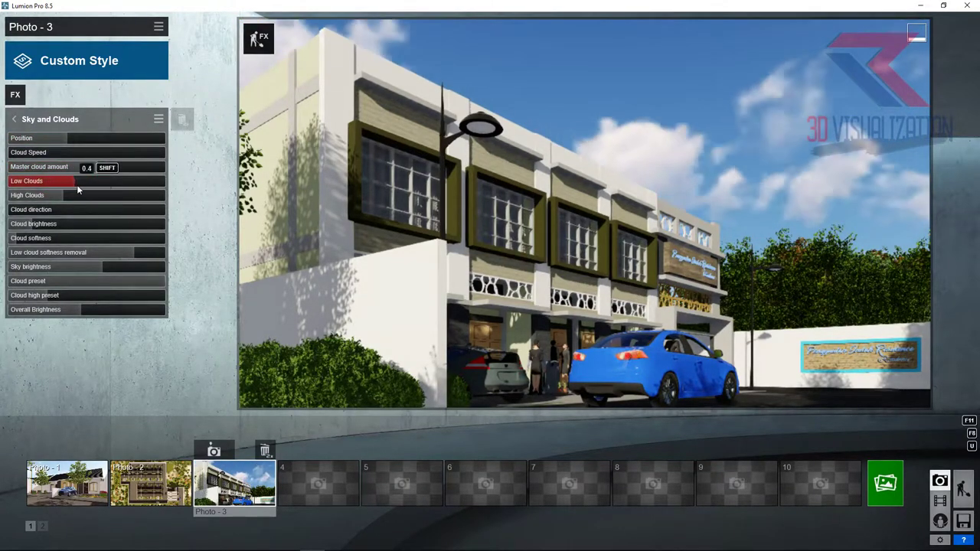
left_click(76, 194)
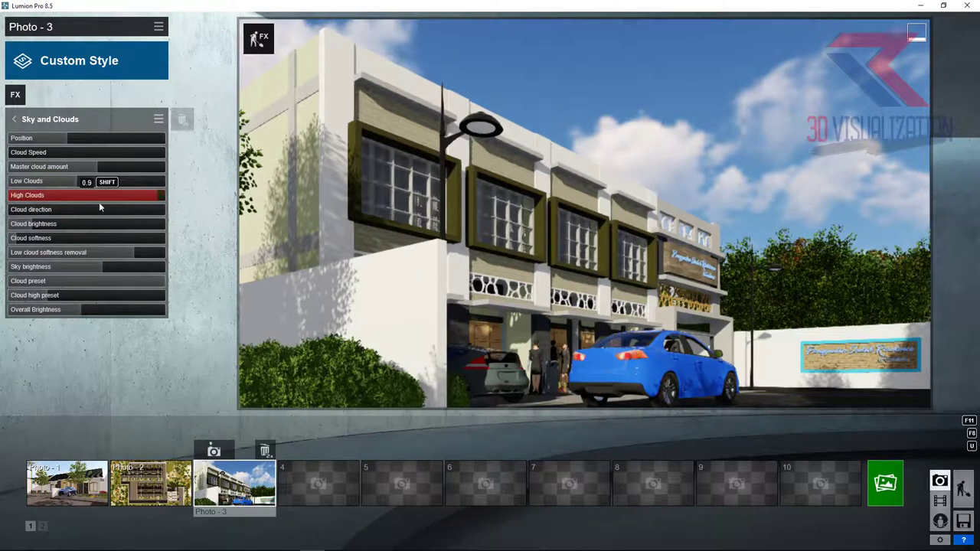
left_click_drag(98, 203, 91, 207)
left_click(34, 238)
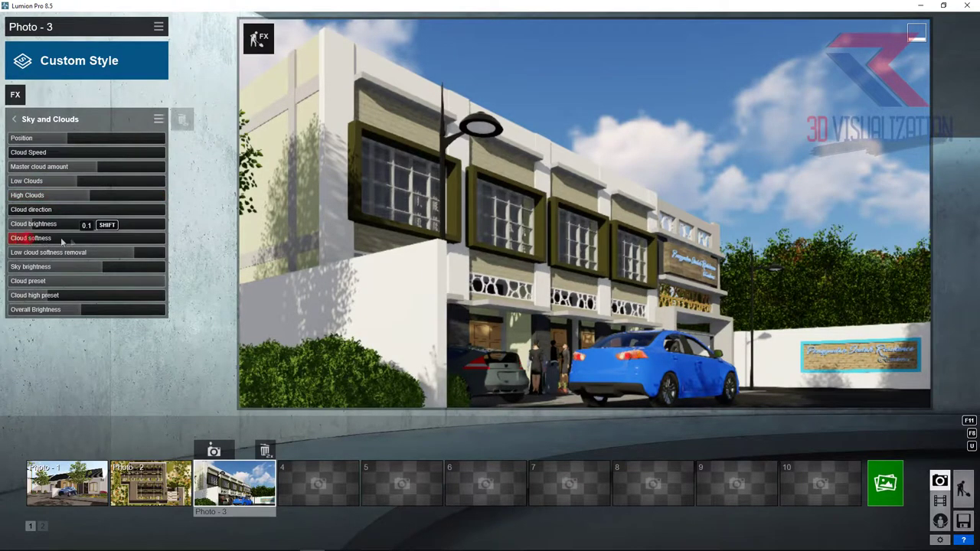
left_click(77, 193)
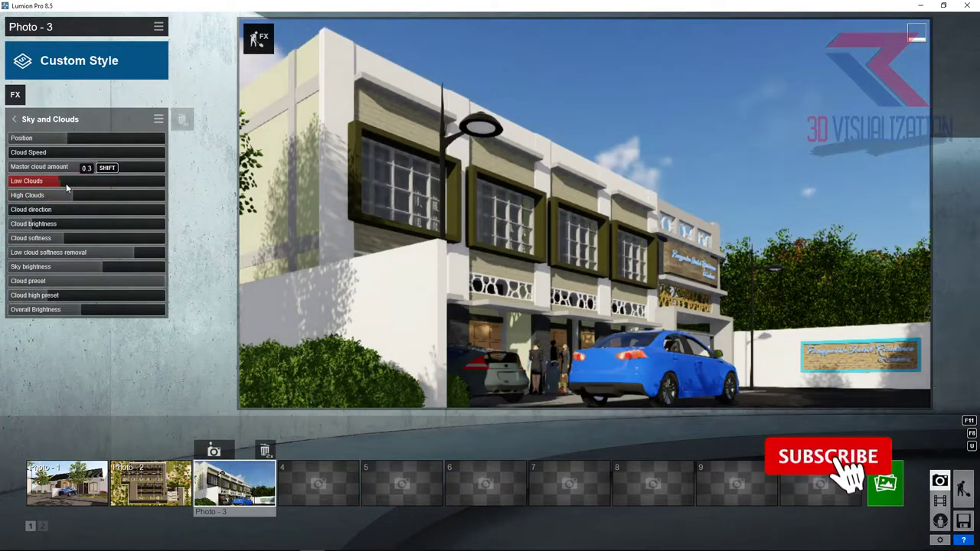
left_click(49, 224)
left_click_drag(49, 223, 107, 230)
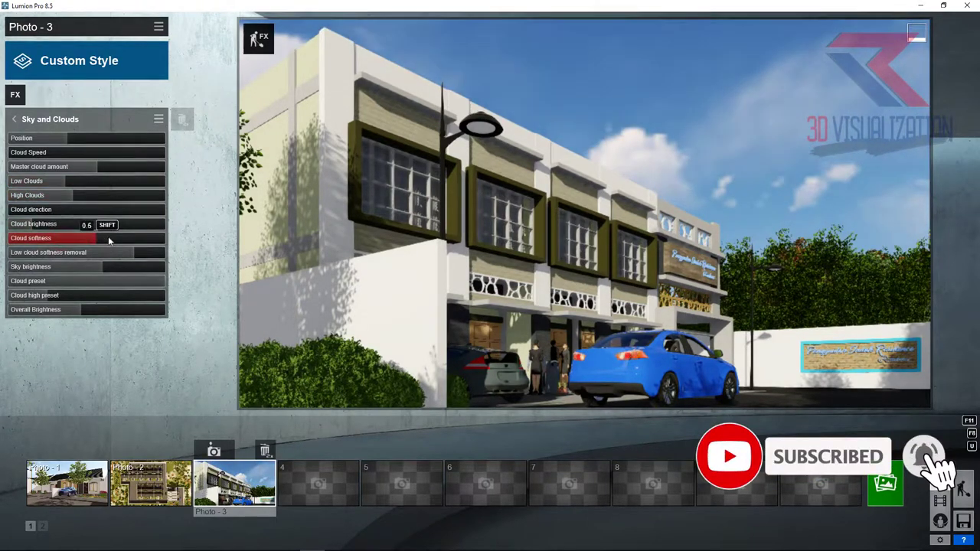
left_click_drag(62, 139, 110, 144)
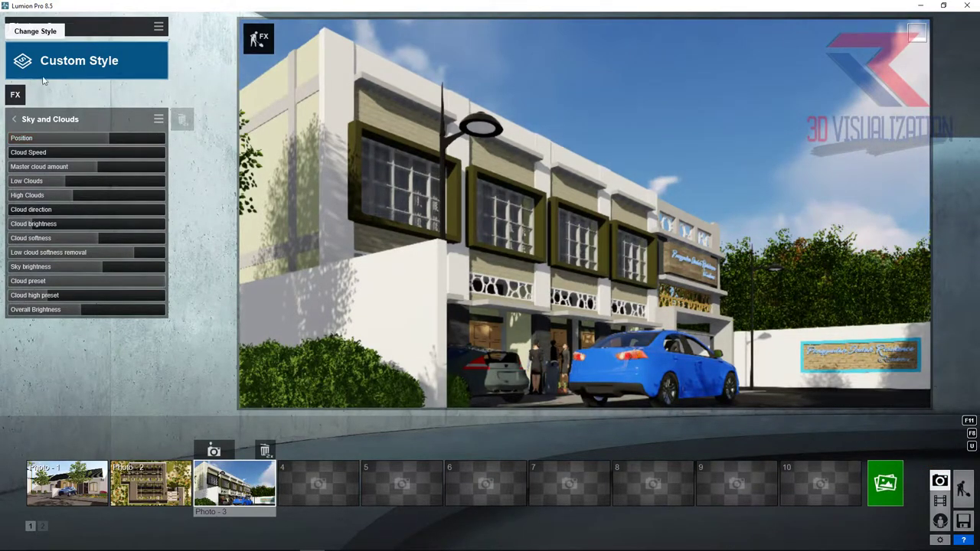
- Apply the Daytime preset style to Photo 3 and open its Render Photos dialog
left_click(60, 60)
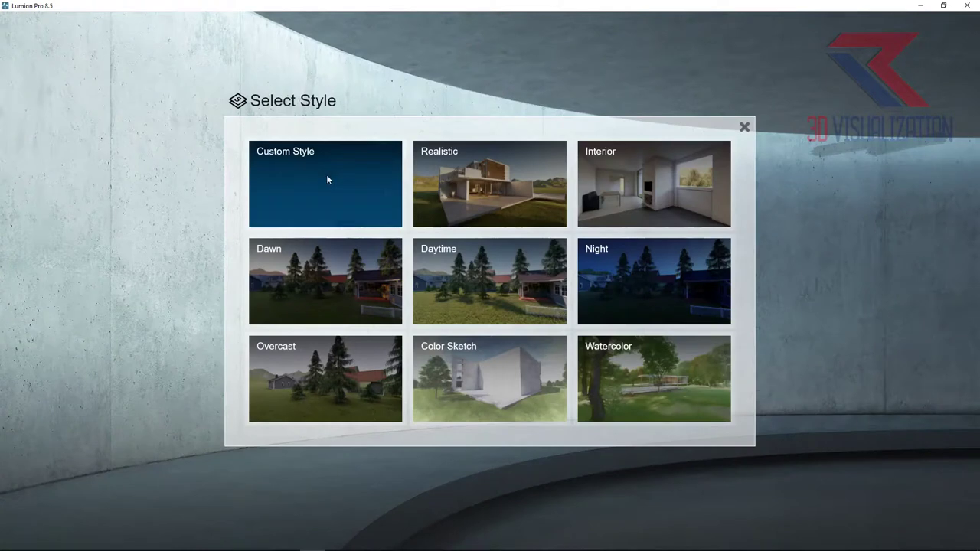
left_click(458, 288)
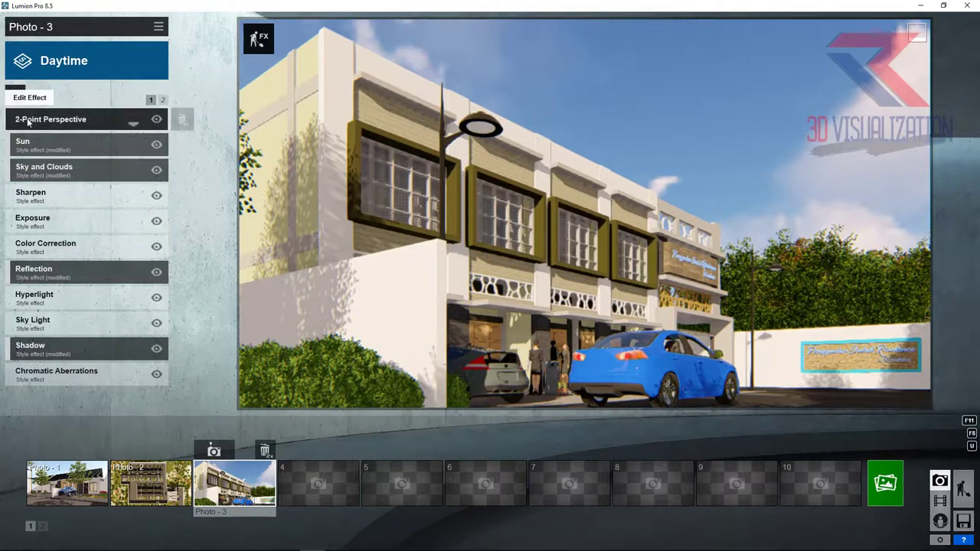
left_click(892, 489)
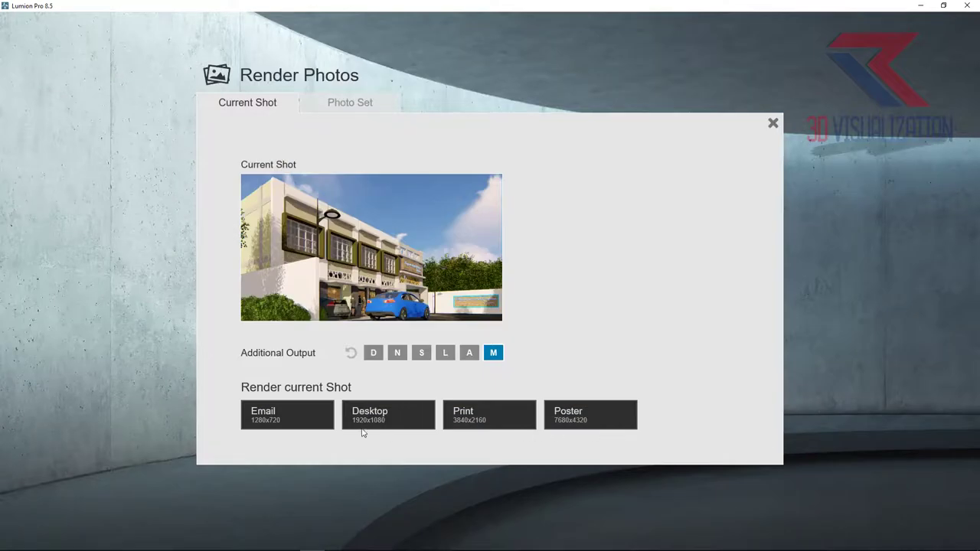
- Render Photo 3 as a 1920x1080 JPG, dismiss the notice, and return to Build mode
left_click(363, 432)
key("Return")
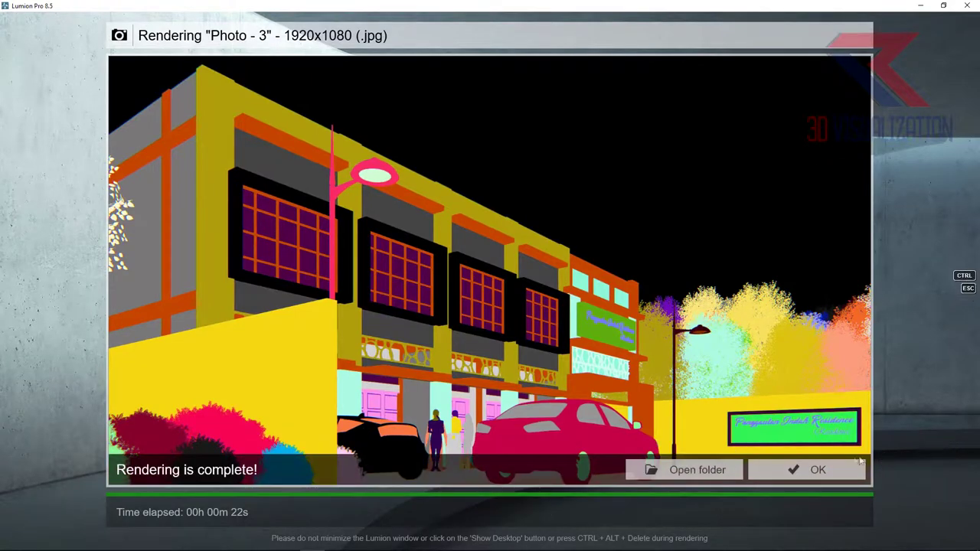
left_click(834, 467)
left_click(963, 487)
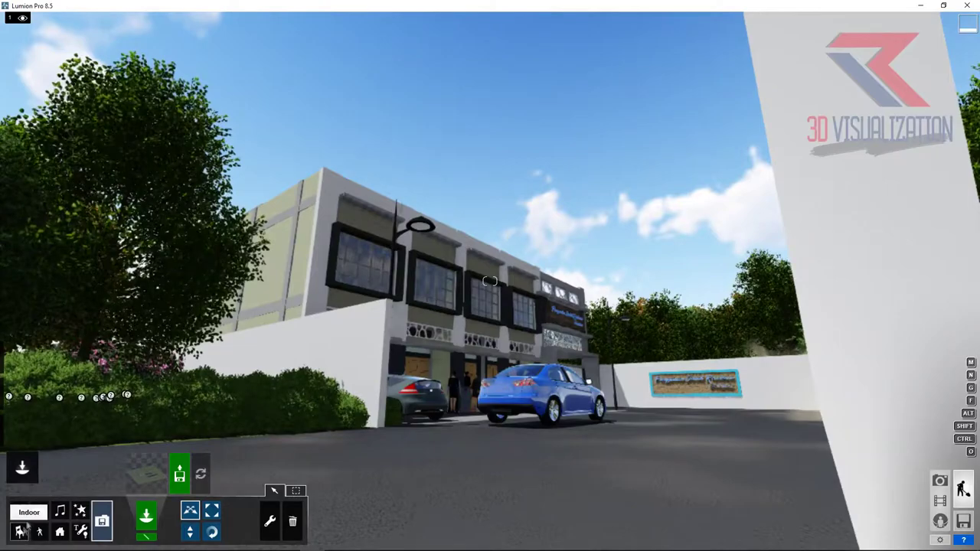
- Move the blue car onto the entrance road, viewed from an aerial angle
left_click(39, 510)
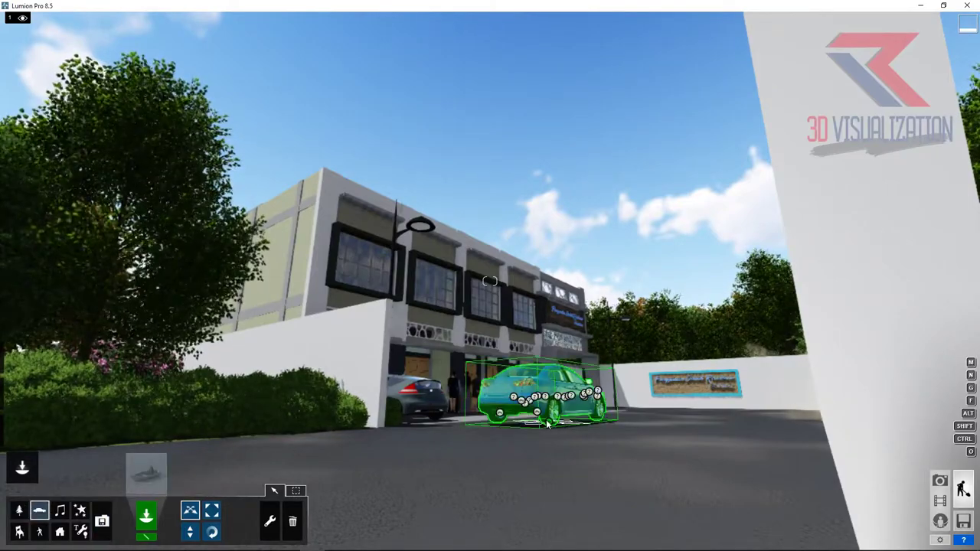
right_click_drag(525, 417, 540, 367)
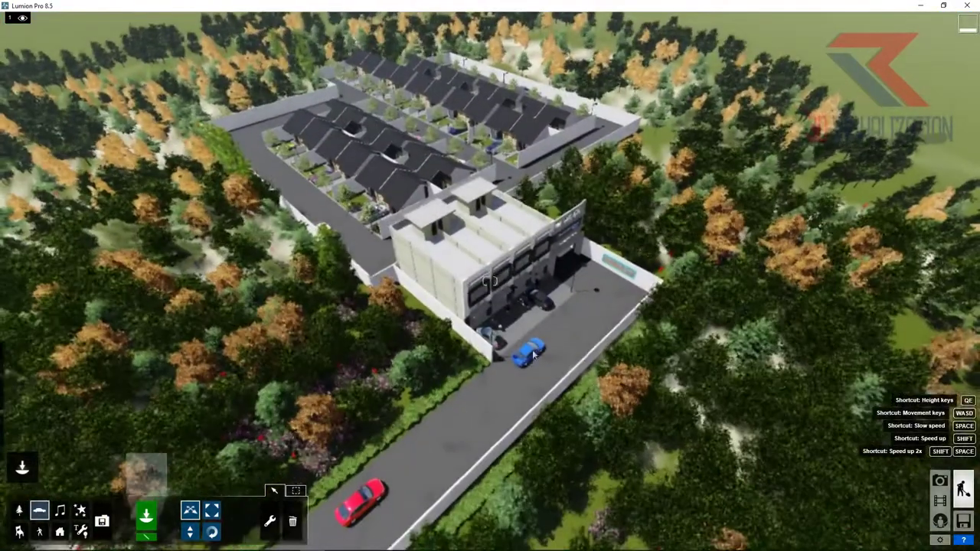
left_click(431, 413)
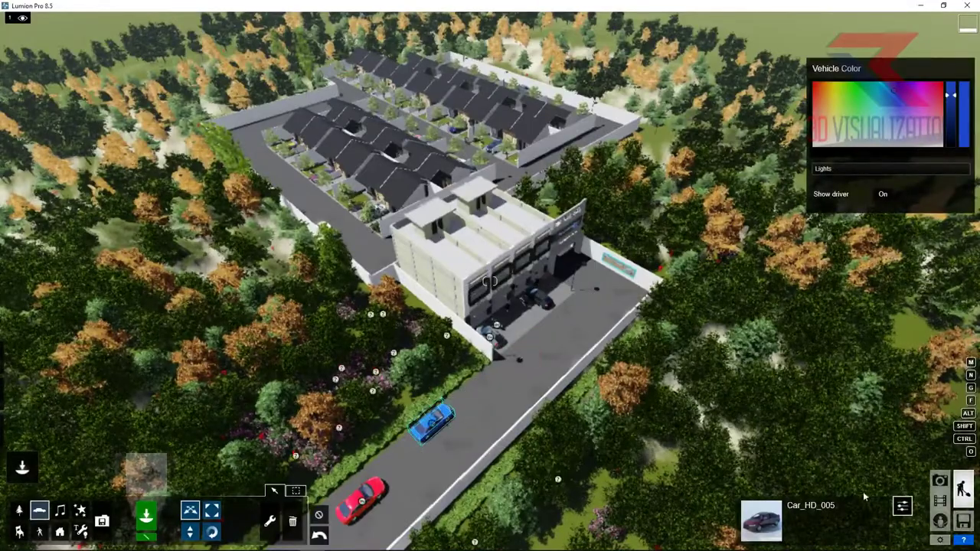
- Return to the Photo 3 view and set its Reflection preview quality to High
left_click(939, 480)
left_click(235, 483)
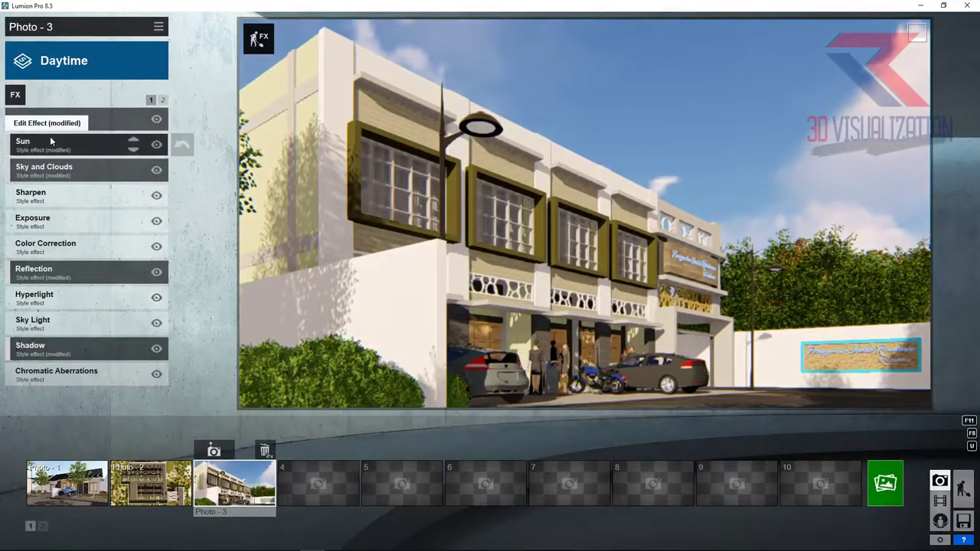
left_click(49, 280)
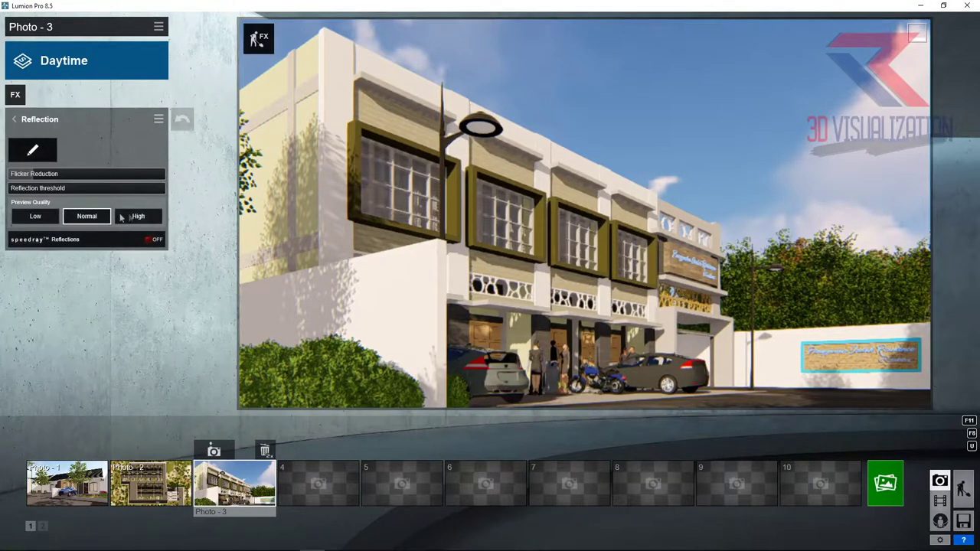
left_click(138, 217)
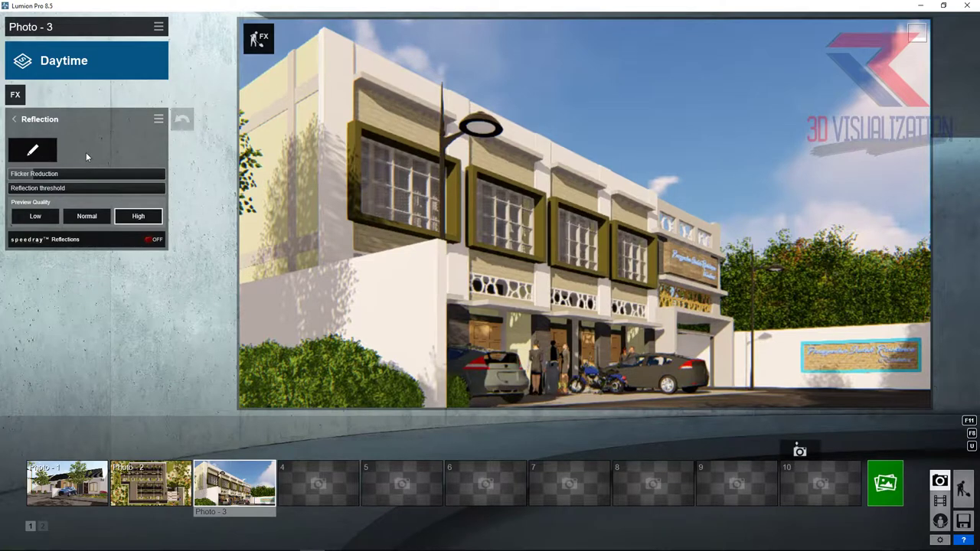
- Render Photo - 3 at Desktop 1920x1080 over 3.jpg in RENDER IMAGE, then close the finished render
left_click(882, 482)
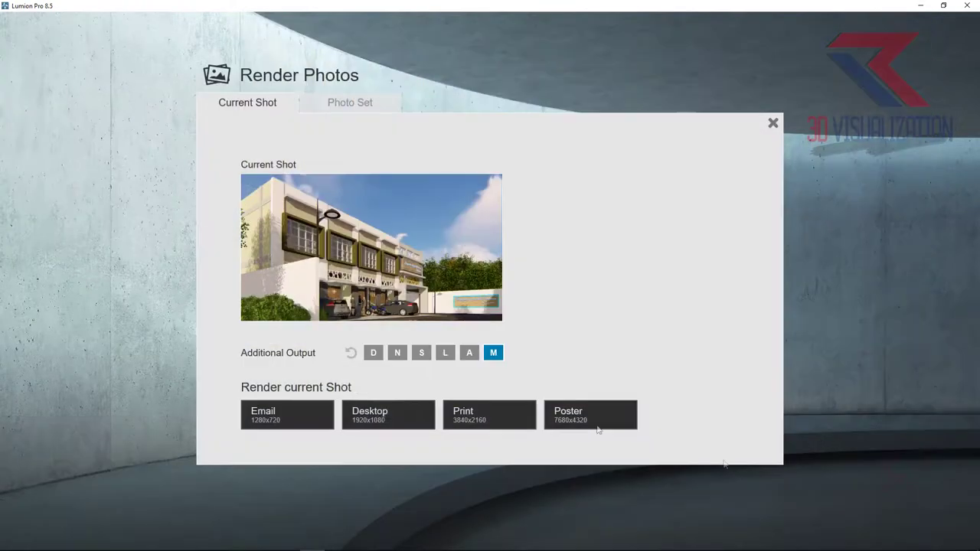
left_click(379, 419)
left_click(472, 182)
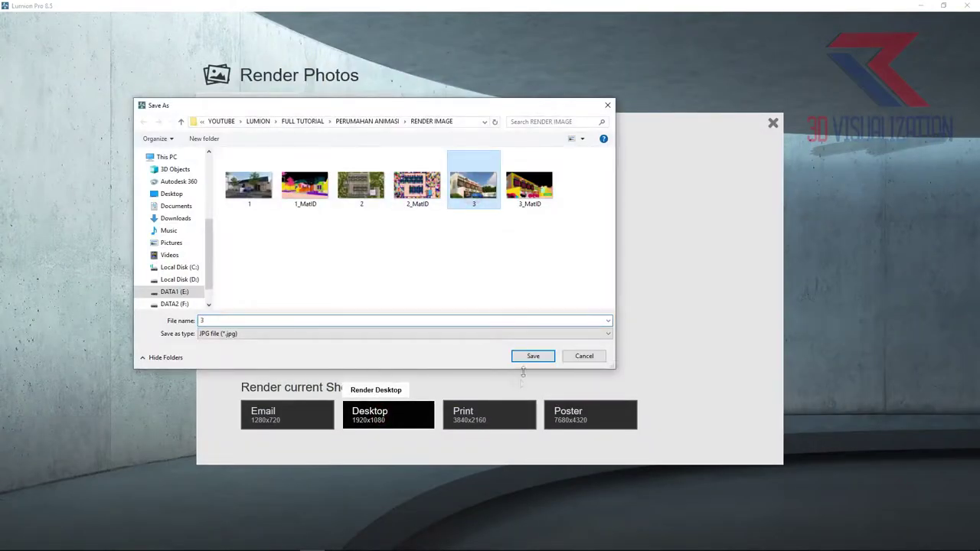
left_click(528, 356)
left_click(515, 322)
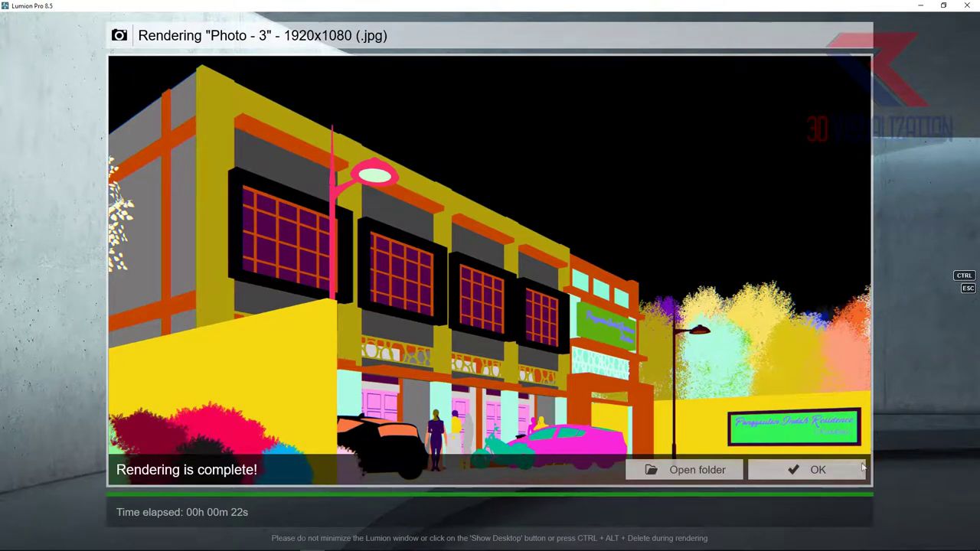
left_click(834, 475)
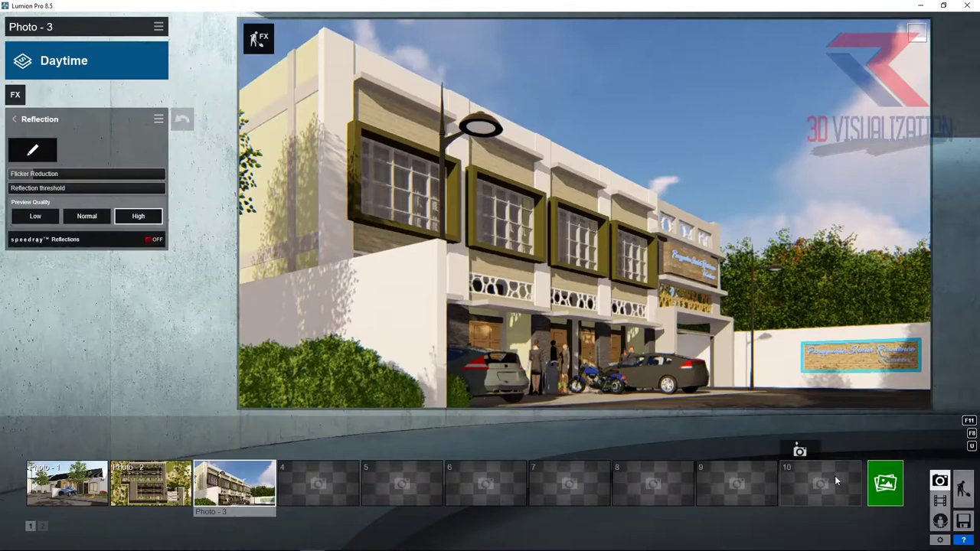
- Overwrite the saved Lumion scene file, then choose File > Open in Photoshop
left_click(966, 519)
left_click(366, 219)
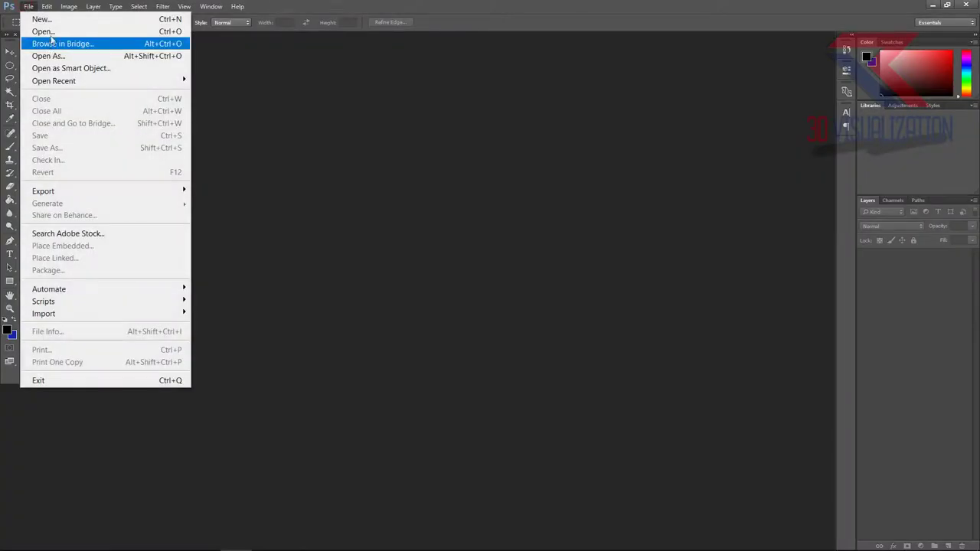
left_click(45, 32)
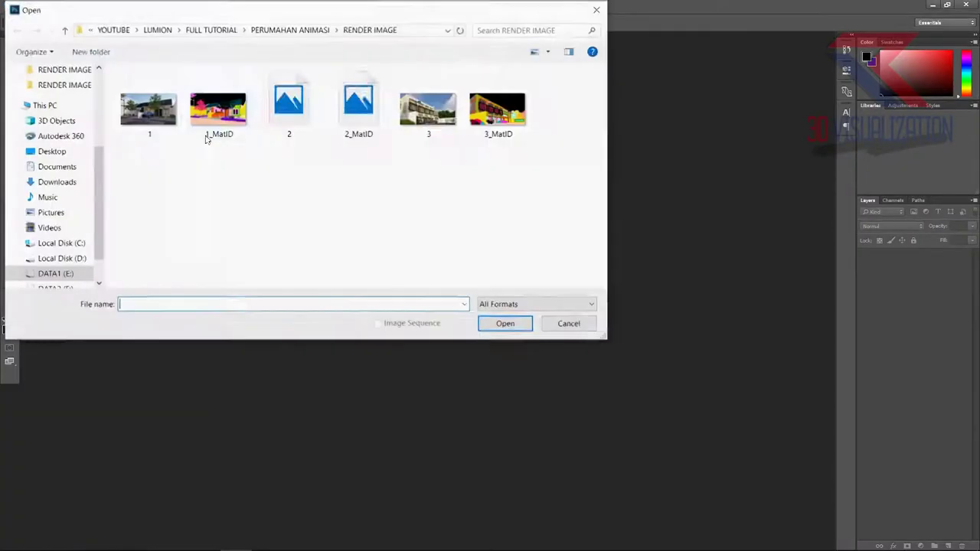
- Open all six renders, drag the unlocked 3_MatID map into 3.jpg, and close 3_MatID unsaved
left_click_drag(163, 191, 536, 61)
left_click(505, 323)
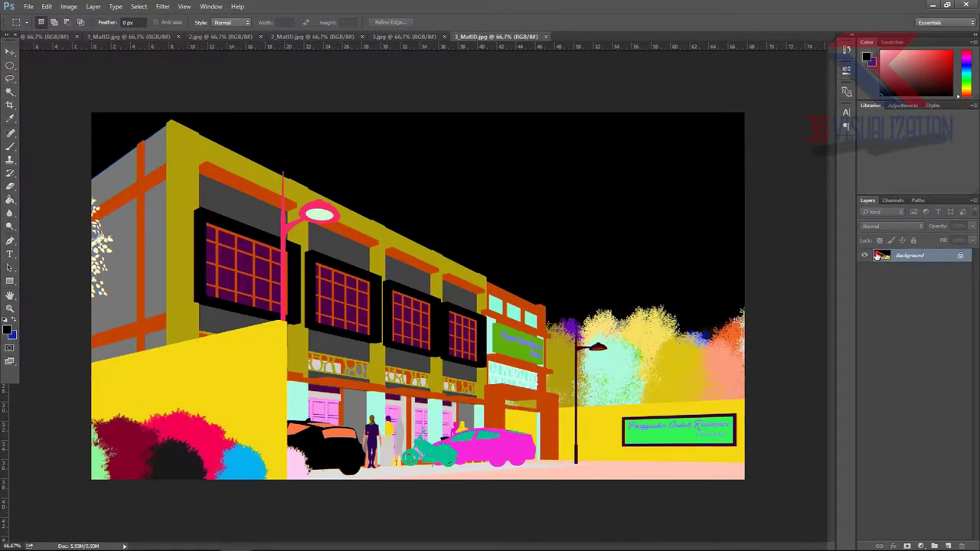
double_click(877, 255)
left_click(576, 170)
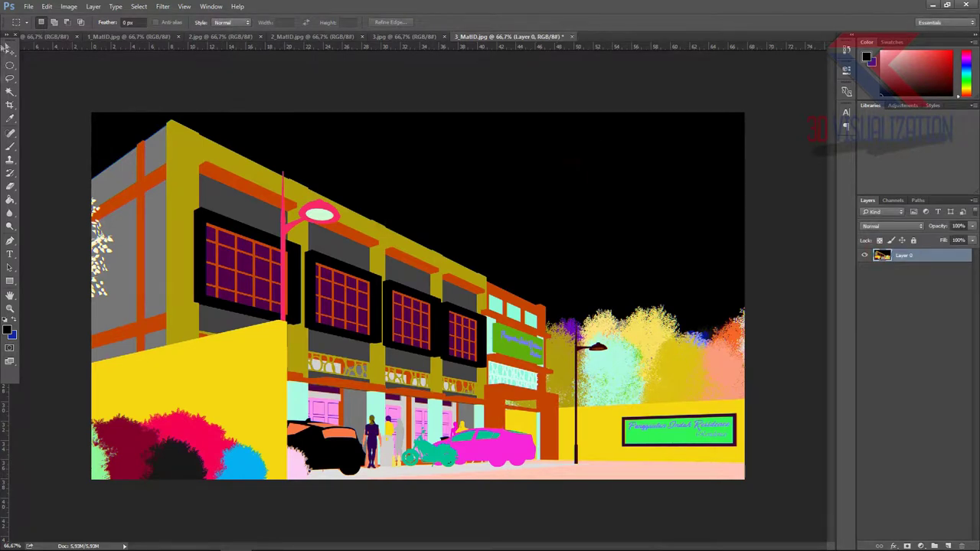
left_click(11, 52)
mouse_move(320, 184)
left_mouse_down()
mouse_move(419, 38)
mouse_move(421, 211)
left_mouse_up()
left_click_drag(434, 264, 365, 341)
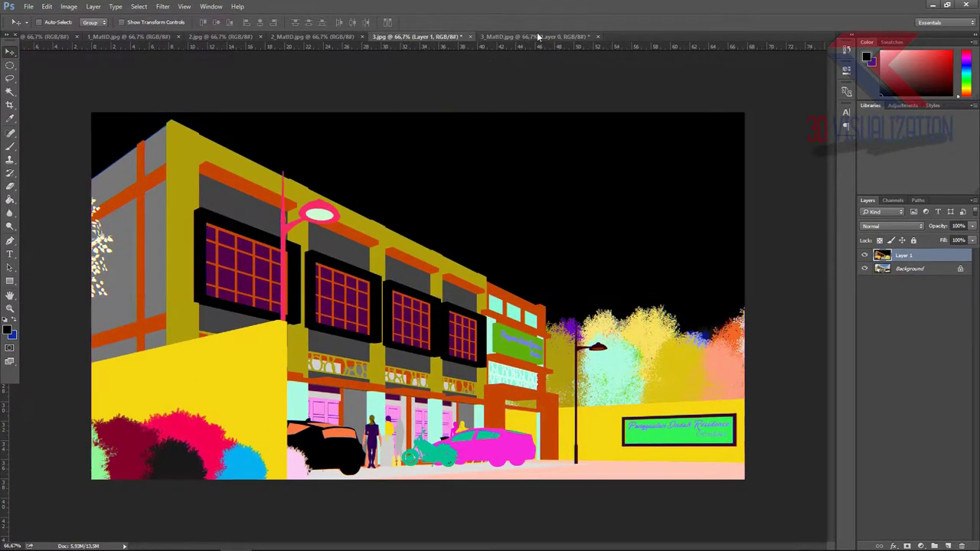
left_click(590, 37)
left_click(597, 36)
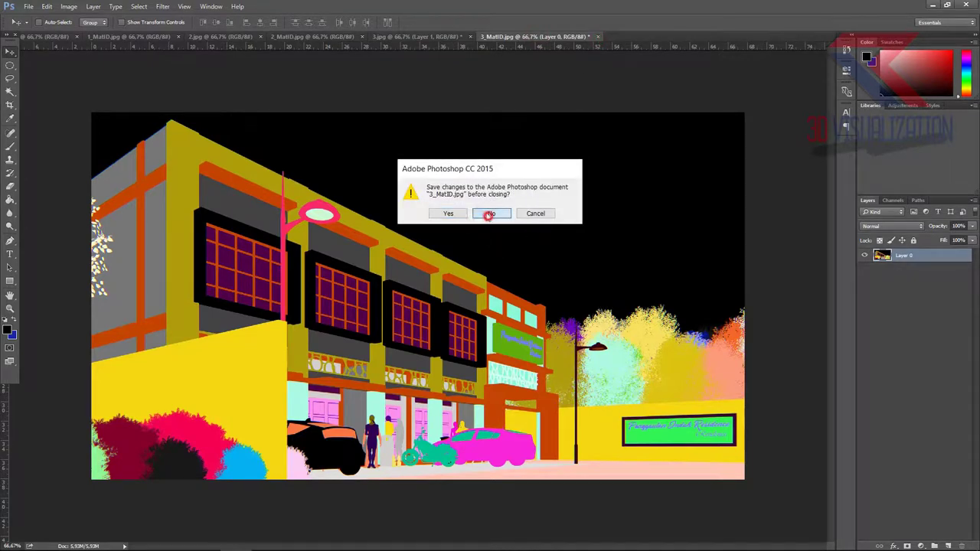
left_click(486, 214)
- Layer the unlocked 2_MatID map onto 2.jpg and close 2_MatID without saving
left_click(314, 37)
double_click(935, 263)
left_click(576, 170)
mouse_move(194, 227)
left_mouse_down()
mouse_move(141, 74)
mouse_move(214, 28)
mouse_move(263, 237)
mouse_move(288, 298)
mouse_move(258, 334)
left_mouse_up()
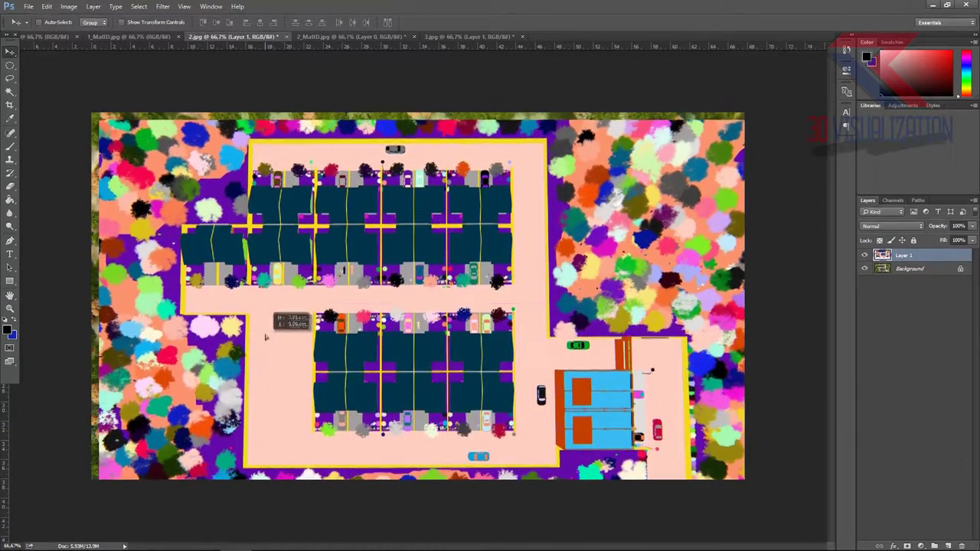
left_click(324, 36)
left_click(415, 37)
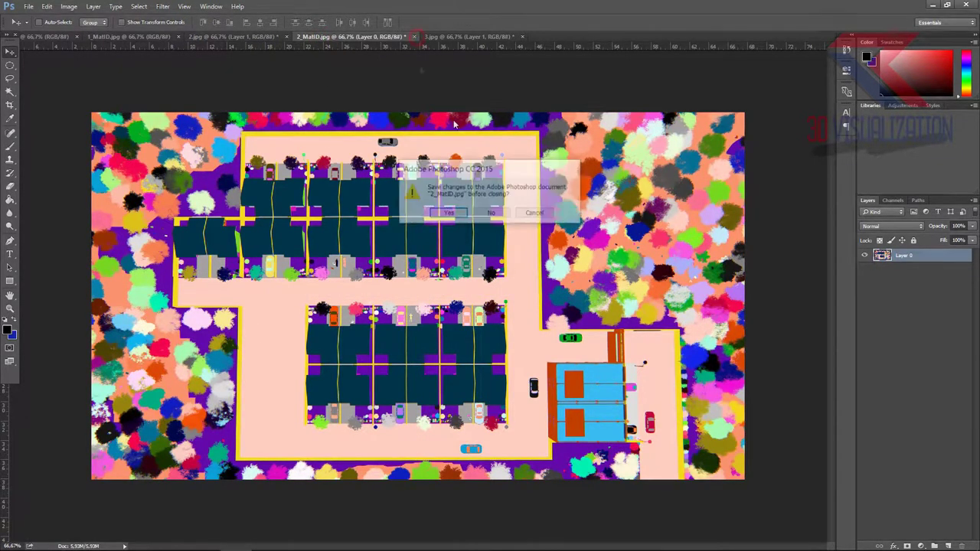
left_click(490, 214)
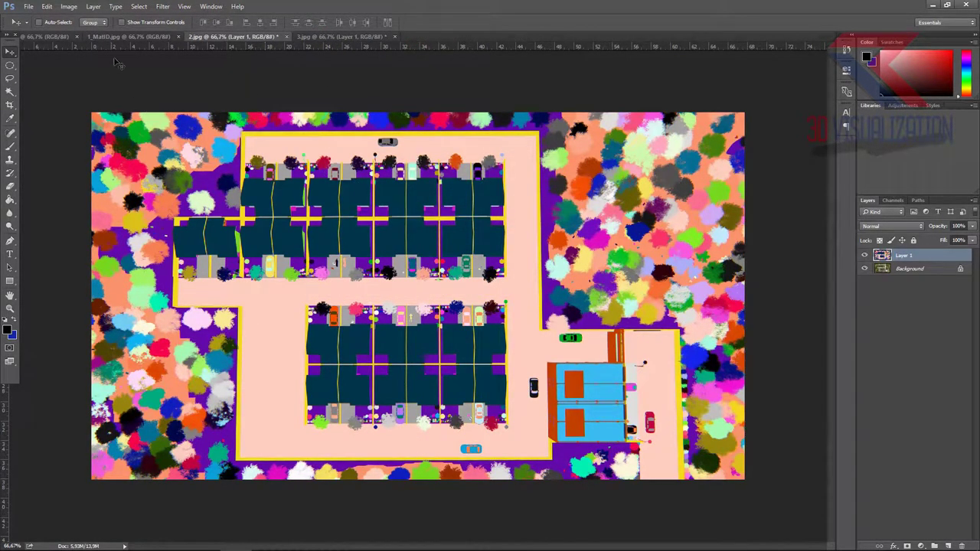
- Unlock the 1_MatID background and drag it into 1.jpg
left_click(133, 36)
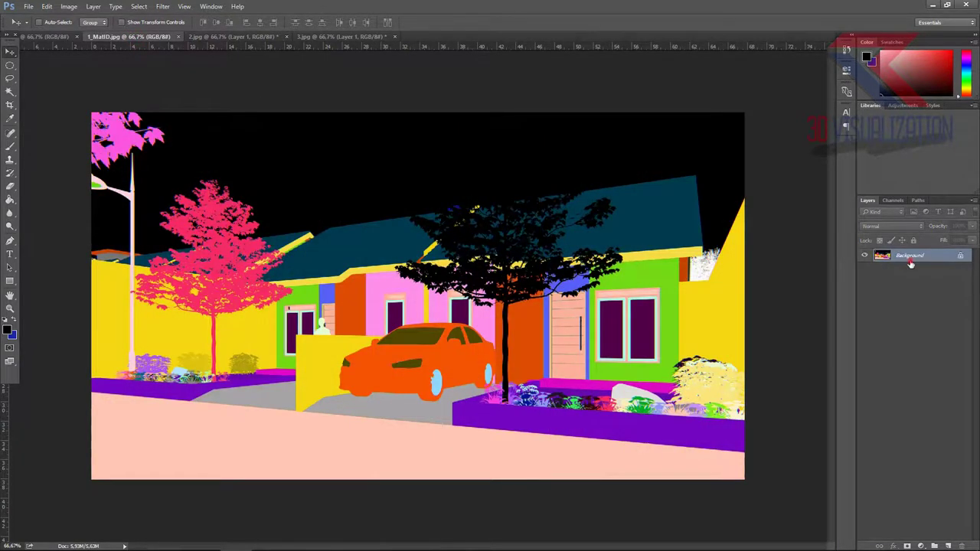
double_click(910, 257)
left_click(580, 168)
mouse_move(368, 197)
left_mouse_down()
mouse_move(61, 50)
mouse_move(233, 211)
left_mouse_up()
- Align the ID map to fill 1.jpg's canvas and close 1_MatID without saving
left_click_drag(310, 272, 458, 289)
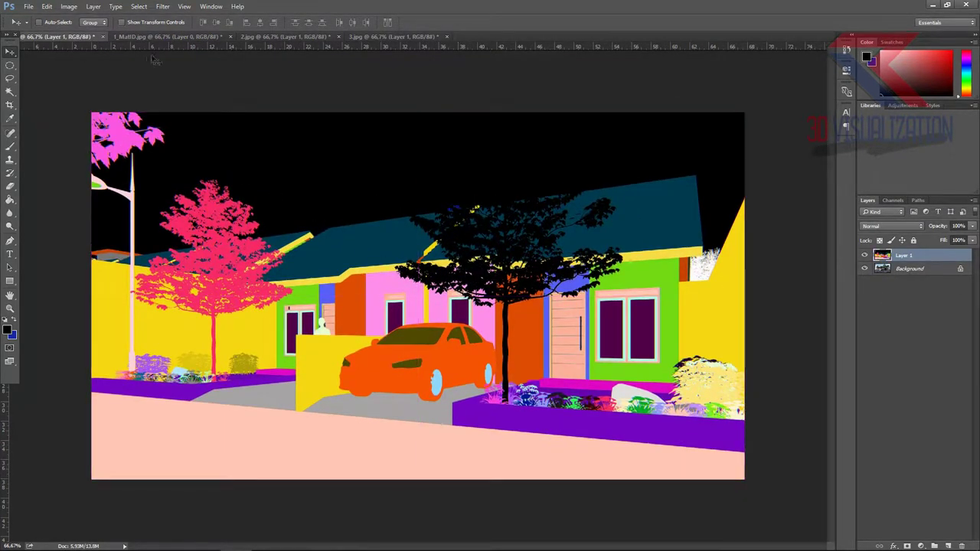
left_click(230, 36)
left_click(496, 214)
- Duplicate 1.jpg's Background layer as FINAL RENDER, then select the colour ID Layer 1
left_click(915, 270)
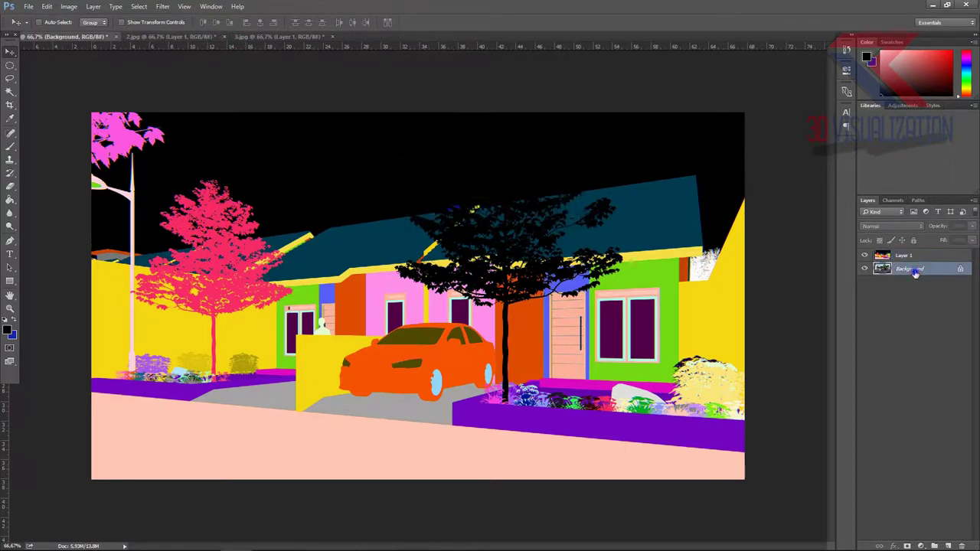
right_click(913, 269)
left_click(894, 295)
type("FINAL RENDER")
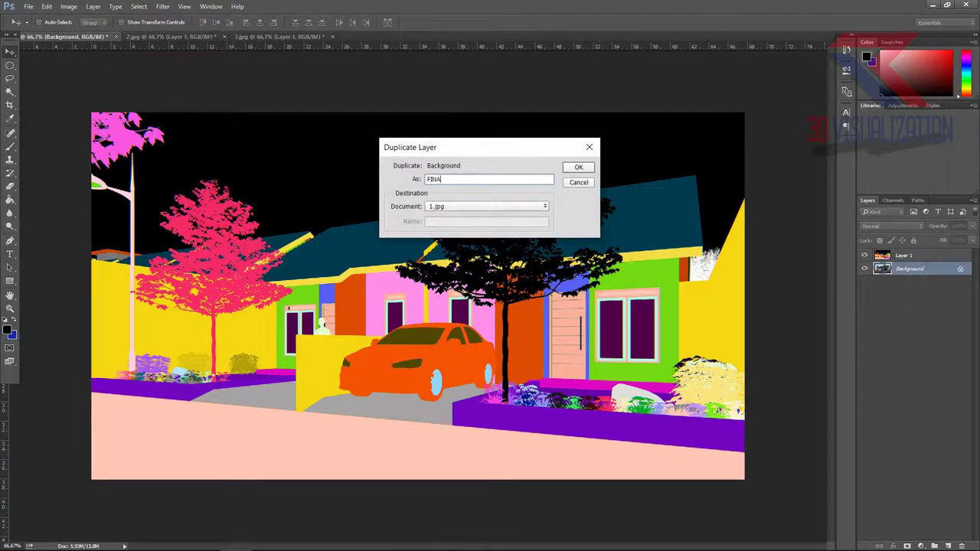
key("Return")
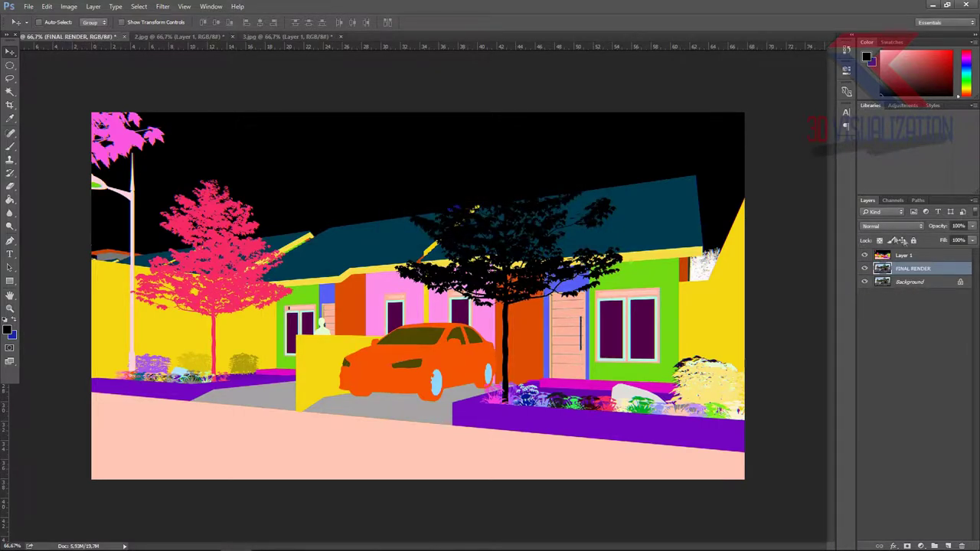
left_click(923, 254)
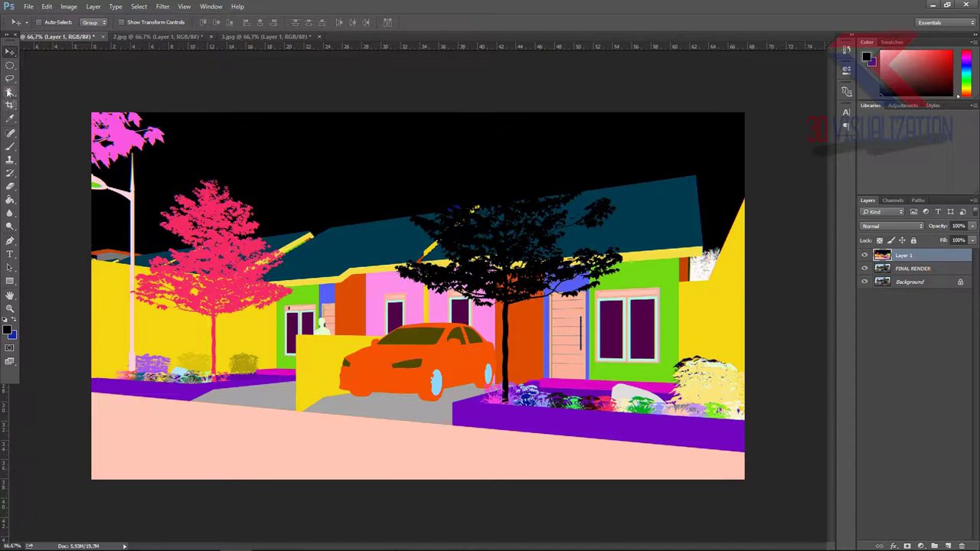
- Select the black sky with the Magic Wand at Tolerance 10, then deselect
left_click(10, 91)
left_click(429, 148)
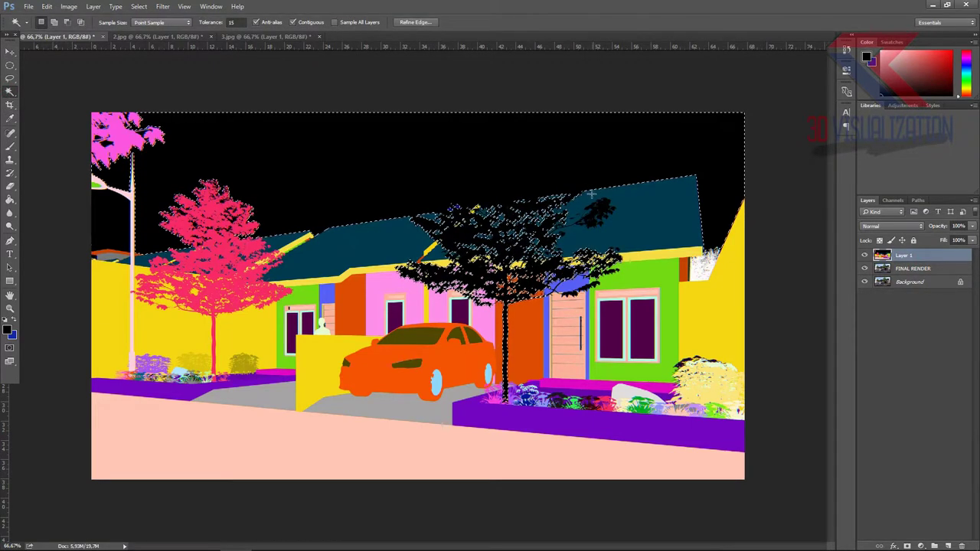
left_click(230, 22)
type("10")
key("Return")
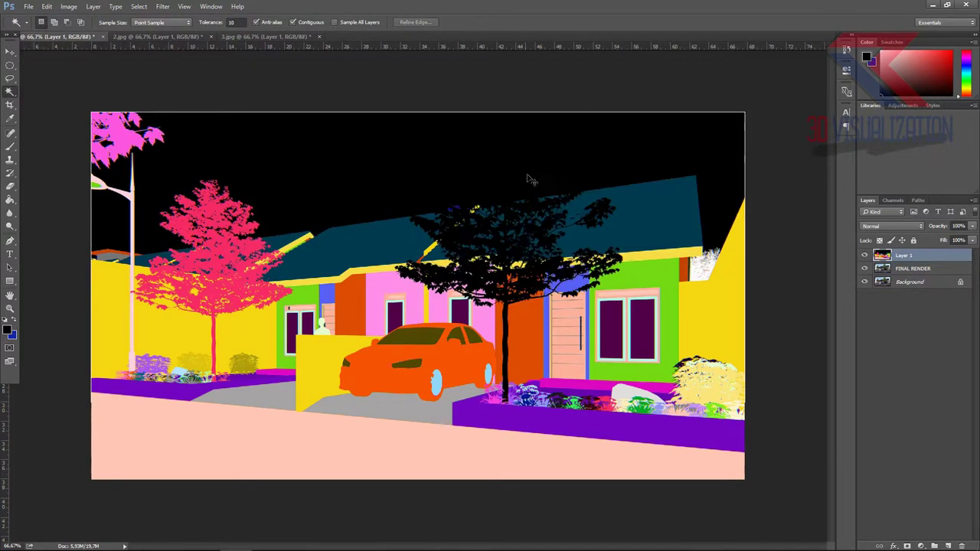
key("ctrl+d")
- Delete the Deselect and Magic Wand states from History, then hide the colour ID Layer 1
left_click(846, 49)
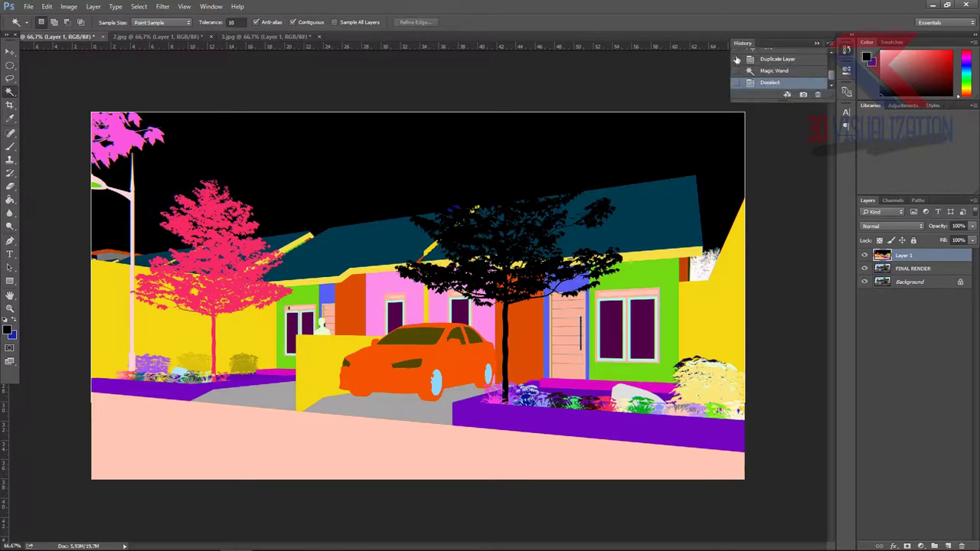
left_click(737, 70)
left_click(817, 95)
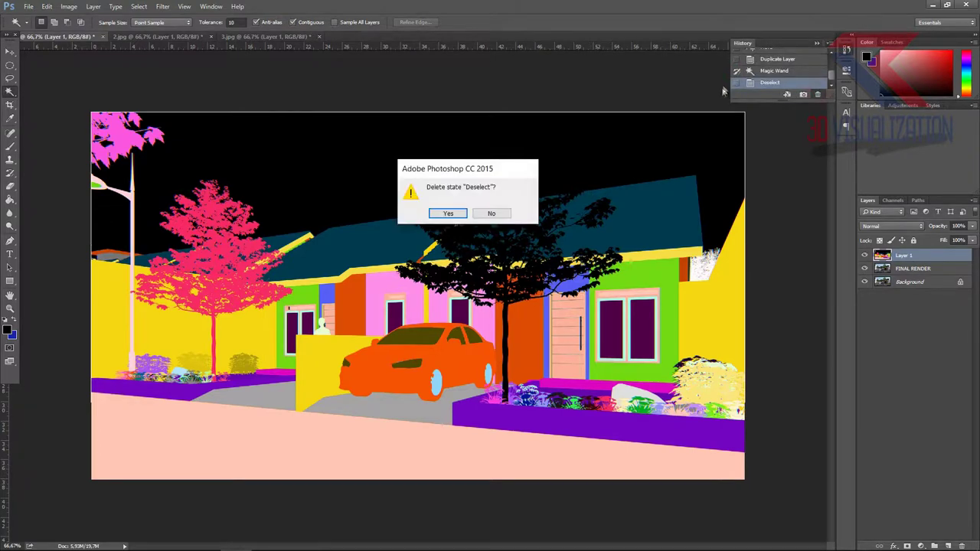
left_click(449, 212)
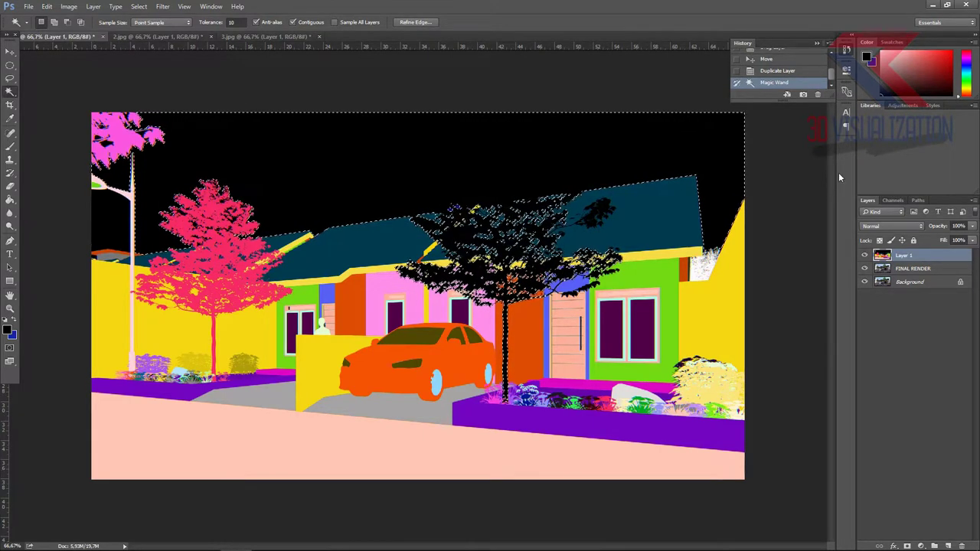
key("ctrl+d")
left_click(734, 83)
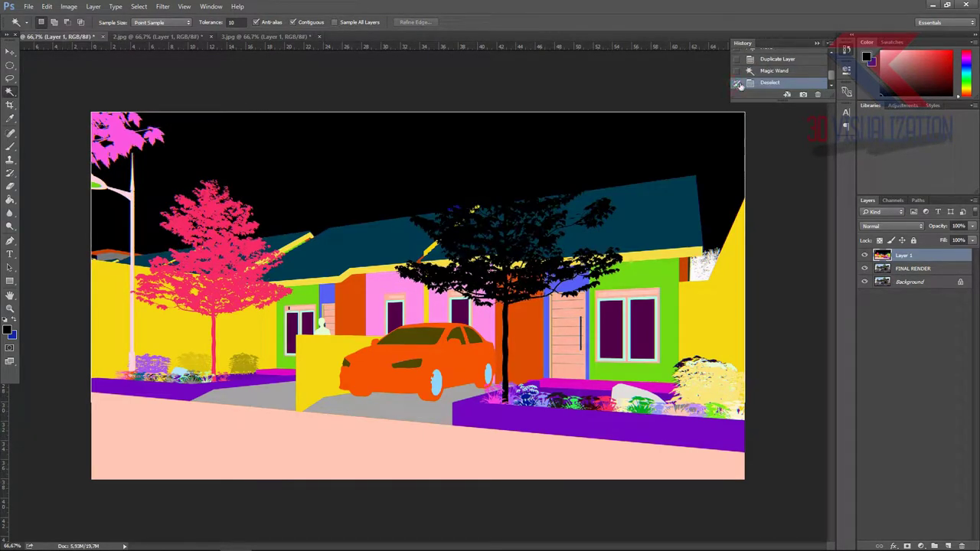
left_click(817, 94)
left_click(448, 212)
left_click(737, 71)
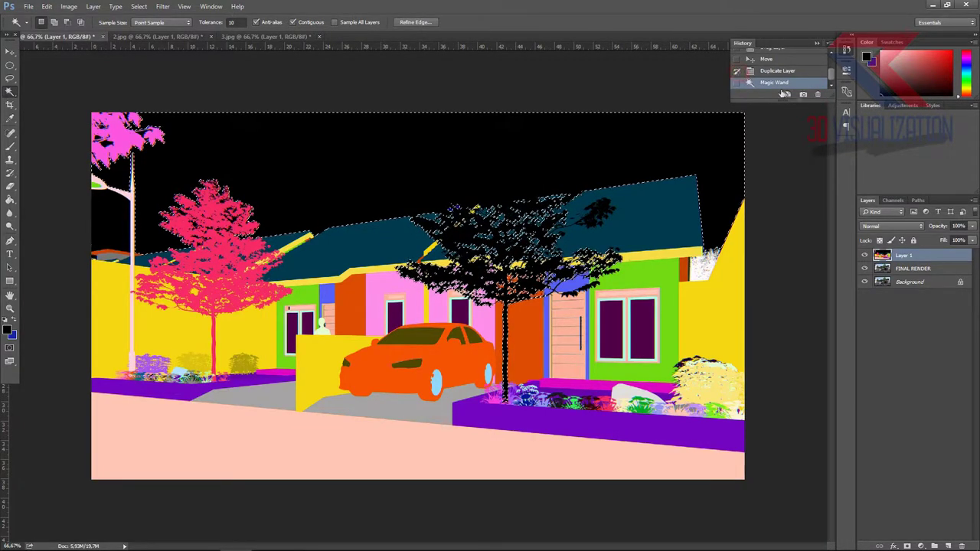
left_click(817, 94)
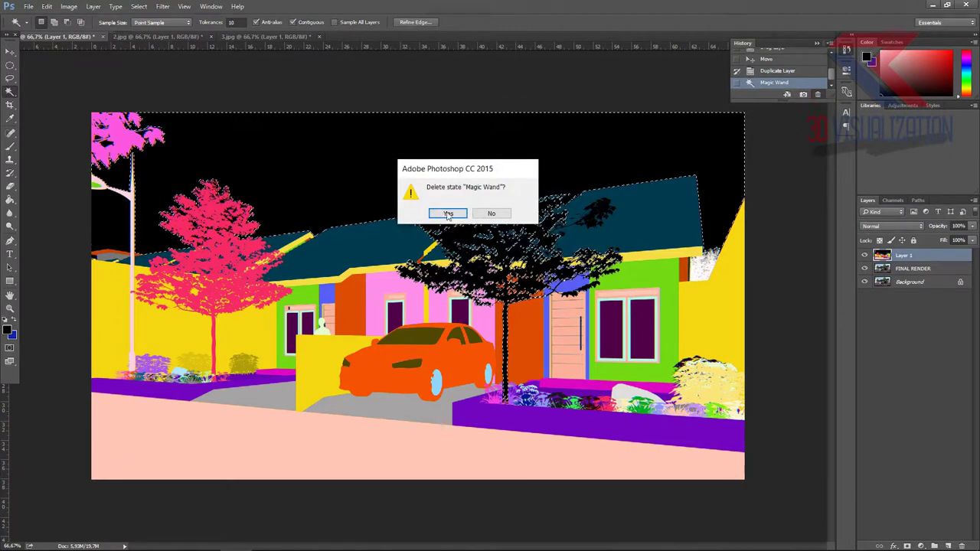
left_click(448, 213)
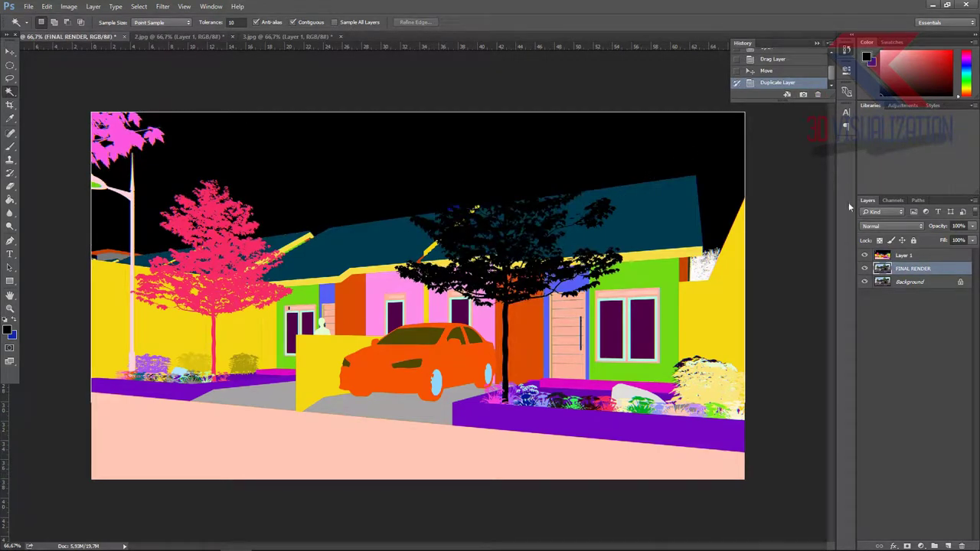
left_click(816, 43)
left_click(865, 256)
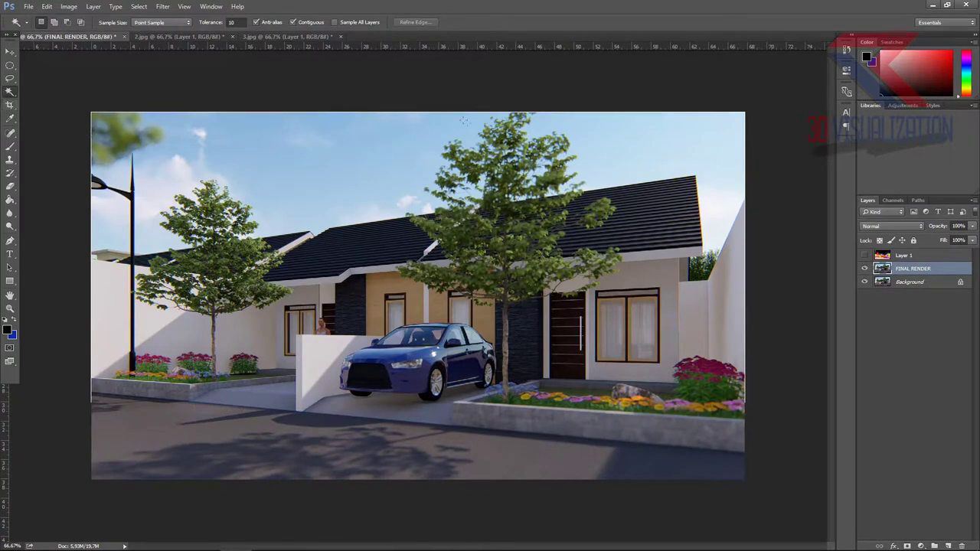
- Apply a Camera Raw grade: Temperature -10, Tint -5, Exposure +0.40, and a shifted Greens hue
left_click(162, 6)
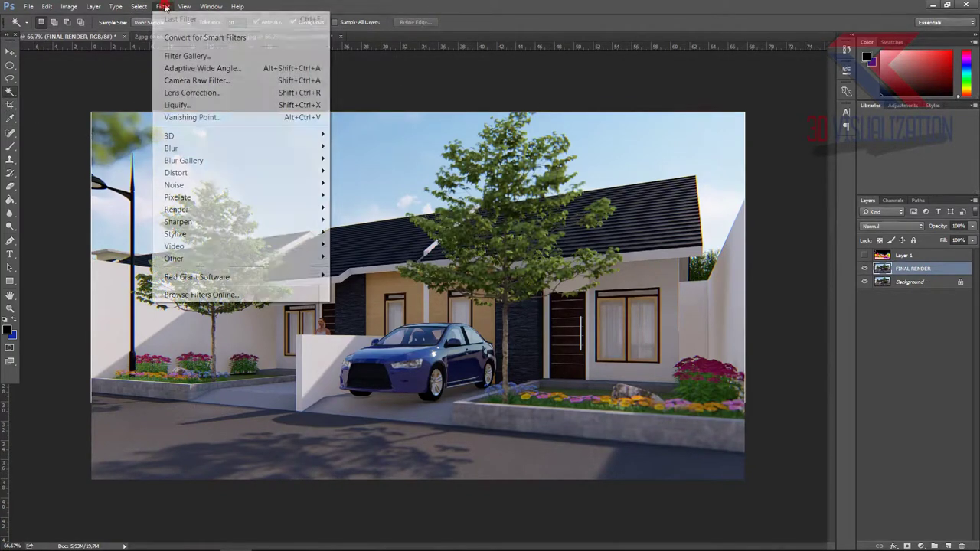
left_click(194, 81)
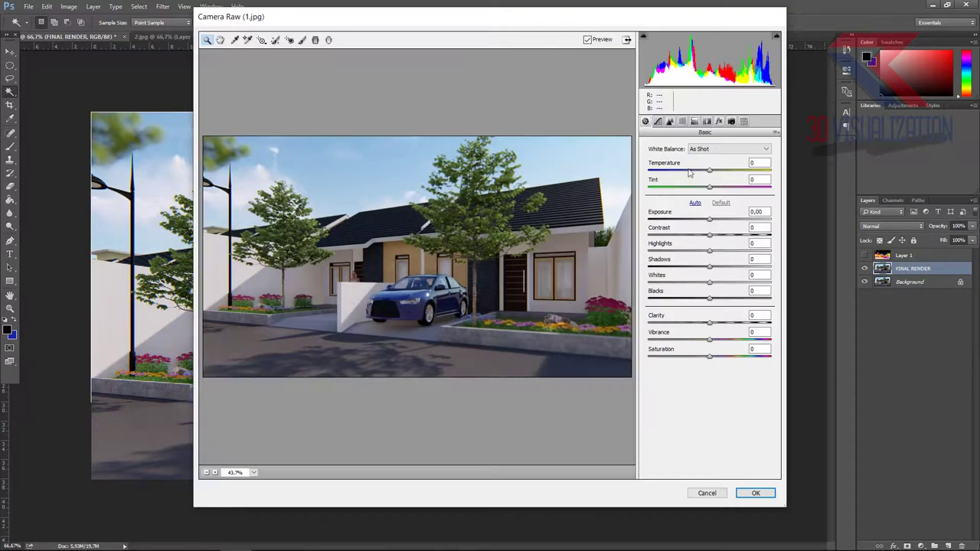
left_click_drag(706, 164, 697, 180)
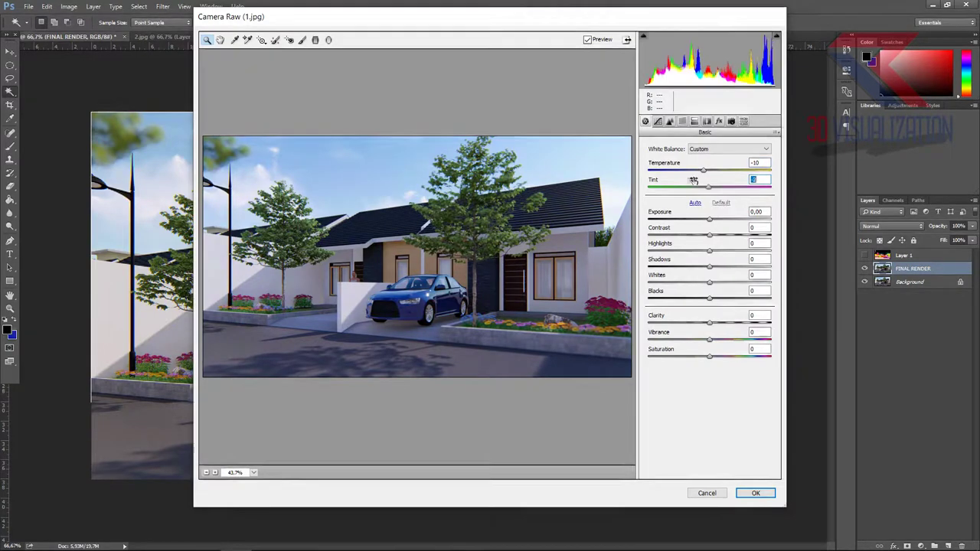
mouse_move(696, 214)
left_mouse_down()
mouse_move(720, 214)
mouse_move(699, 217)
mouse_move(719, 235)
mouse_move(702, 237)
mouse_move(760, 244)
mouse_move(683, 264)
mouse_move(706, 263)
mouse_move(717, 280)
mouse_move(706, 294)
mouse_move(720, 296)
left_mouse_up()
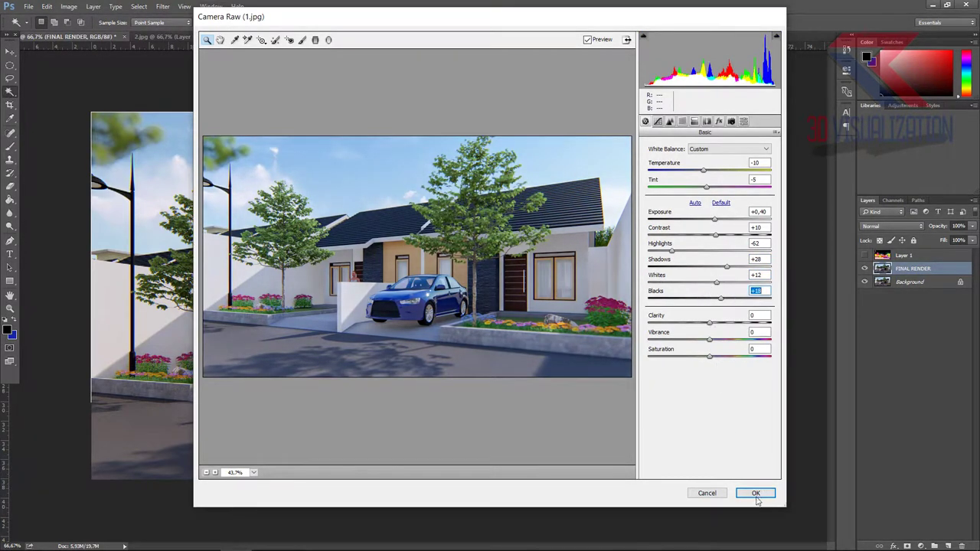
left_click(682, 121)
left_click_drag(697, 238, 684, 240)
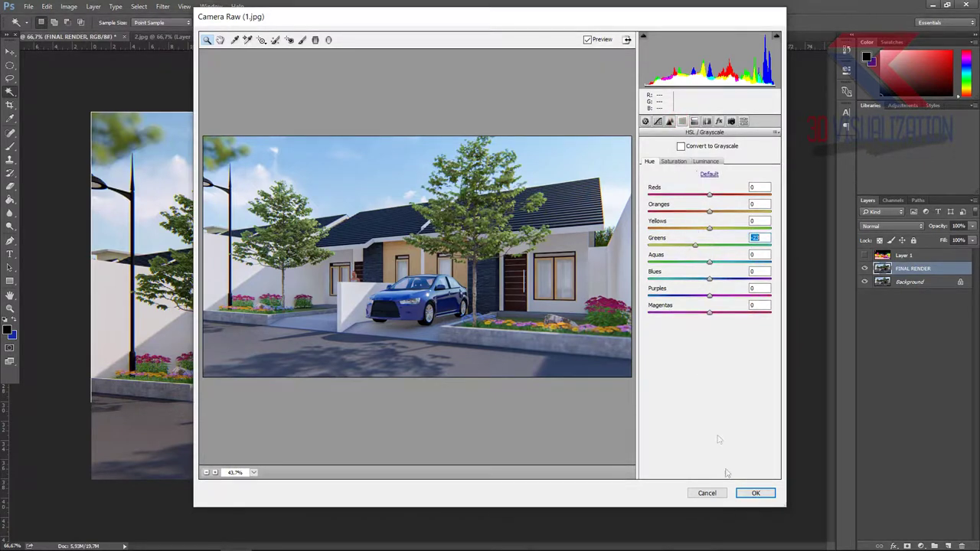
left_click(754, 492)
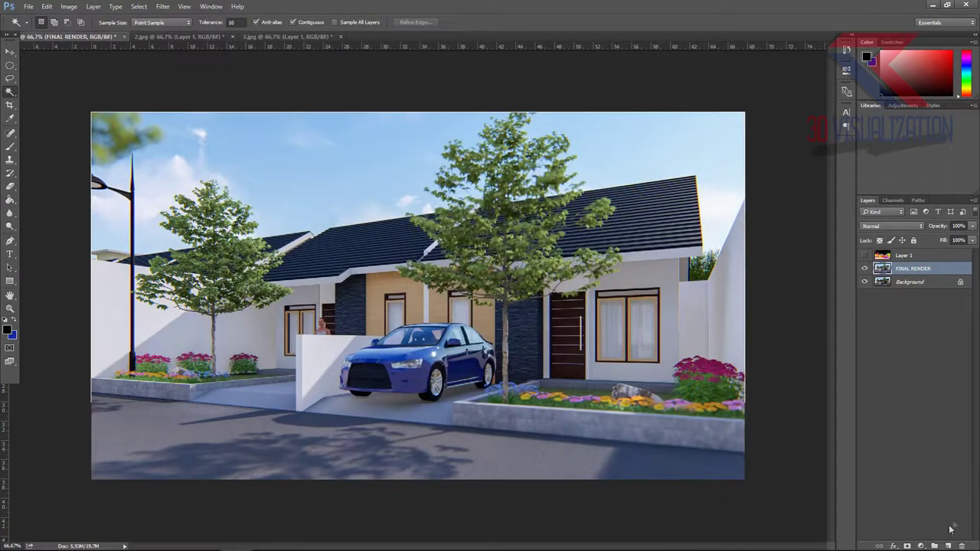
- Add a Color Balance adjustment layer with Shadows set to Red +9, Blue -17
left_click(922, 545)
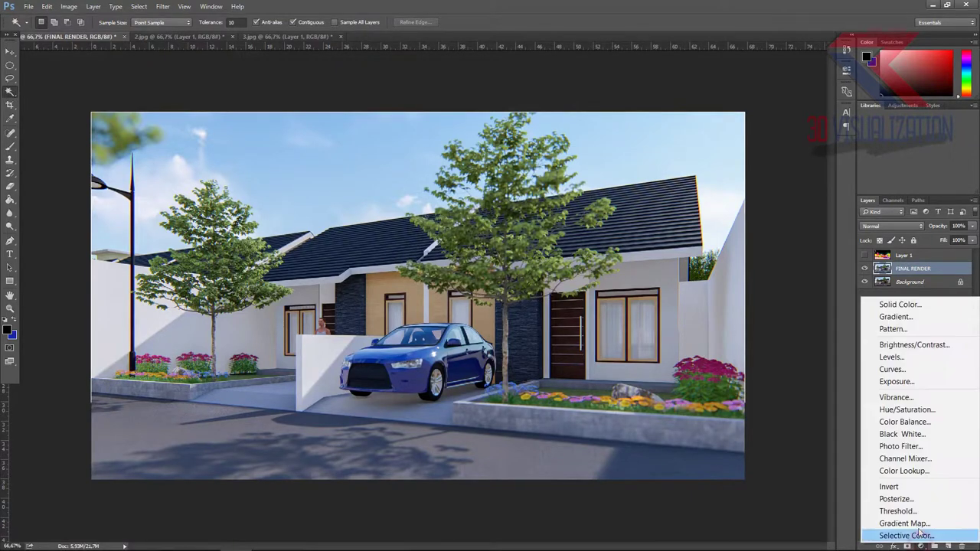
left_click(903, 422)
left_click(727, 95)
left_click(727, 107)
left_click_drag(745, 118, 750, 121)
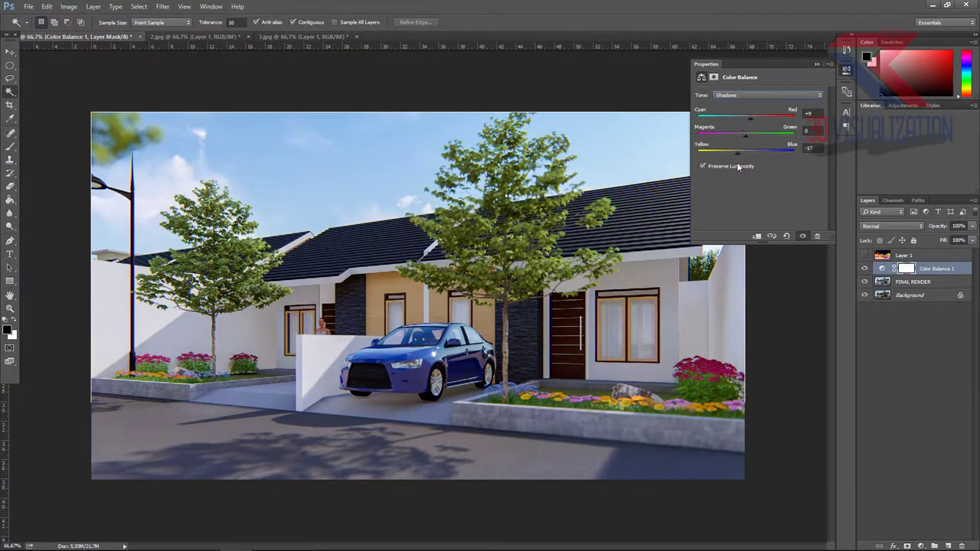
left_click(735, 95)
left_click(727, 107)
- Set the Color Balance highlights to Cyan -1, Green +6, Yellow -4
left_click(765, 95)
left_click(735, 108)
mouse_move(745, 151)
left_mouse_down()
mouse_move(737, 154)
mouse_move(749, 135)
mouse_move(744, 117)
left_mouse_up()
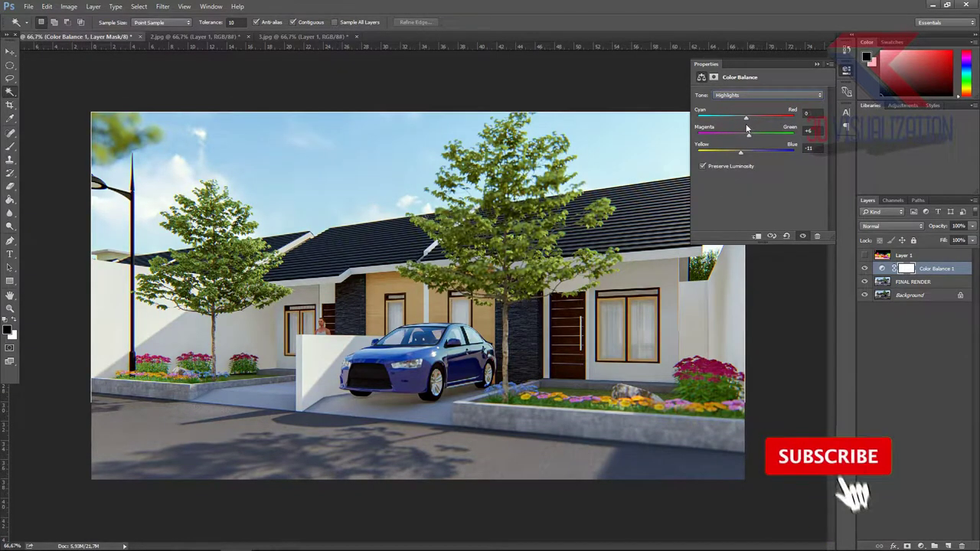
left_click_drag(739, 152, 743, 152)
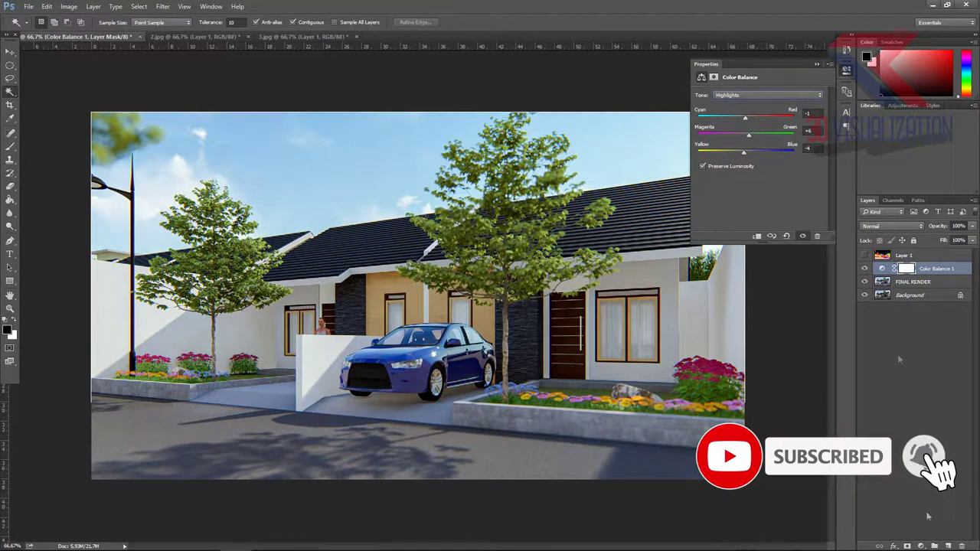
left_click(921, 545)
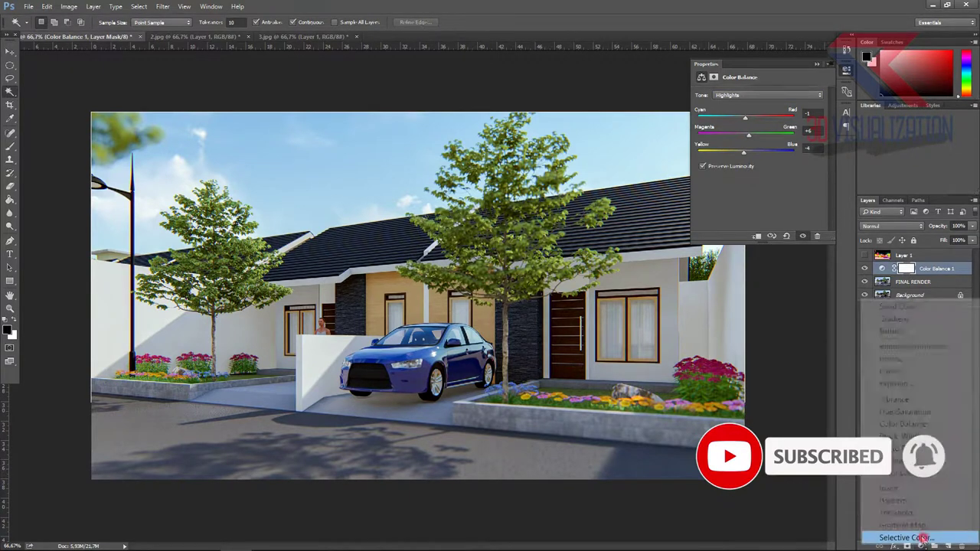
- Add a Selective Color layer, reducing cyan in the Blues and adjusting the Cyans
left_click(915, 532)
left_click(748, 106)
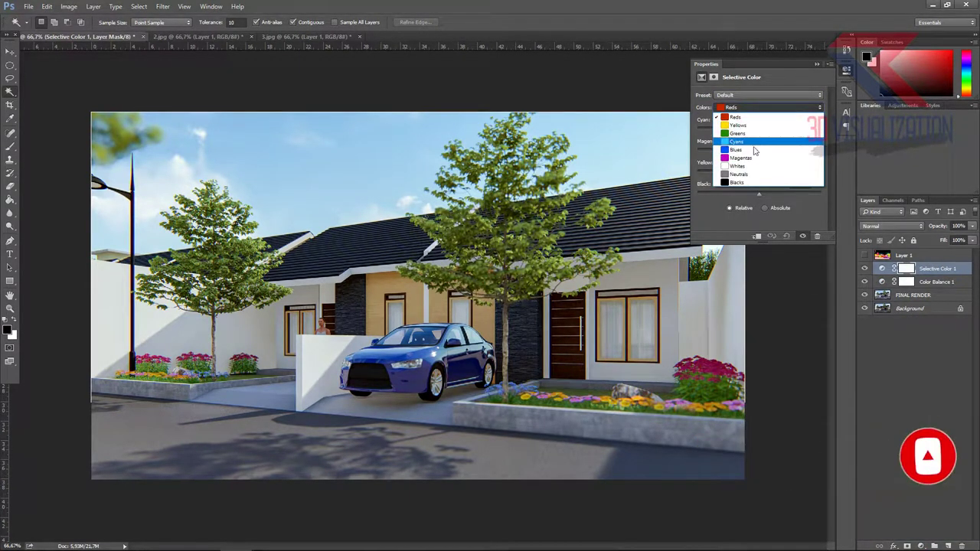
left_click(747, 149)
mouse_move(787, 138)
left_mouse_down()
mouse_move(724, 155)
mouse_move(748, 159)
left_mouse_up()
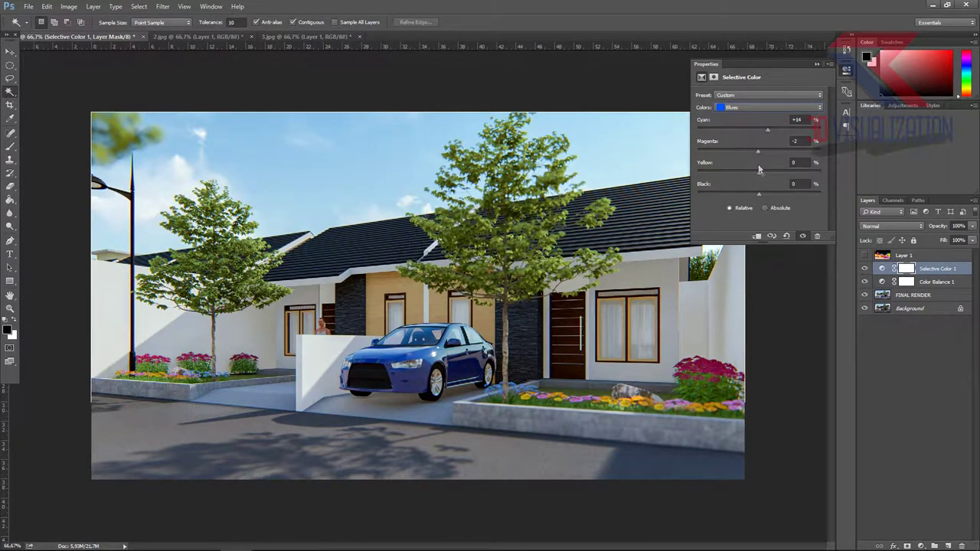
left_click(758, 107)
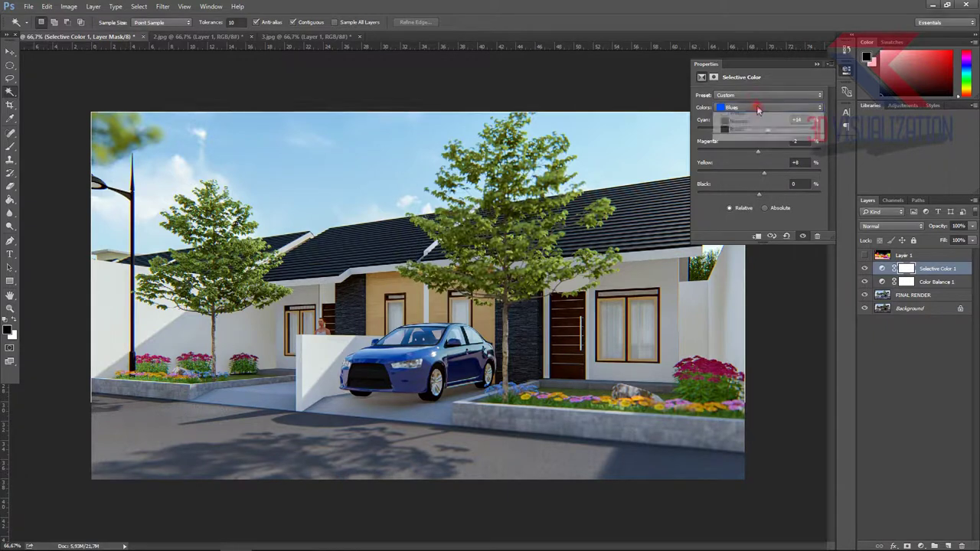
left_click(755, 147)
left_click_drag(758, 130, 756, 130)
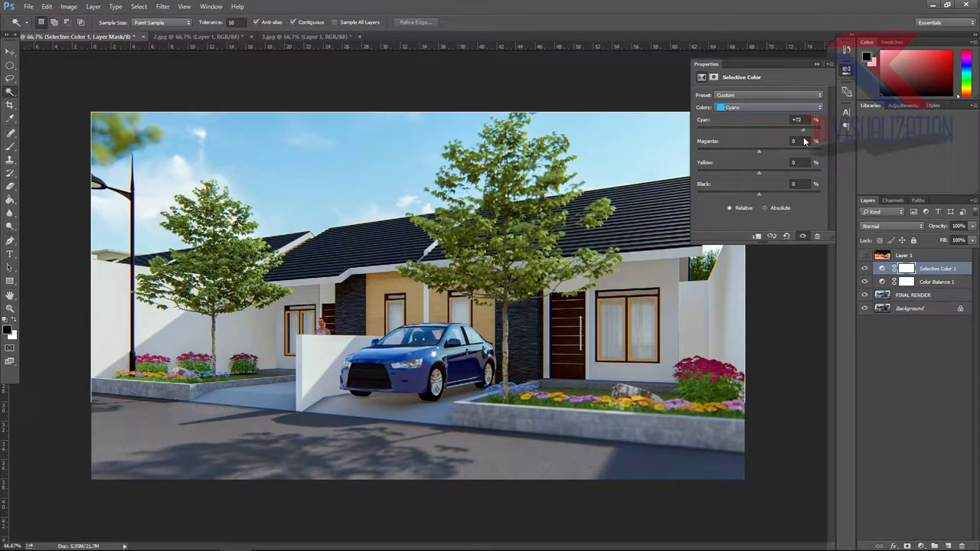
- Set the Selective Color Greens to Cyan -20, Magenta -1, Yellow -4, Black -12
left_click(758, 107)
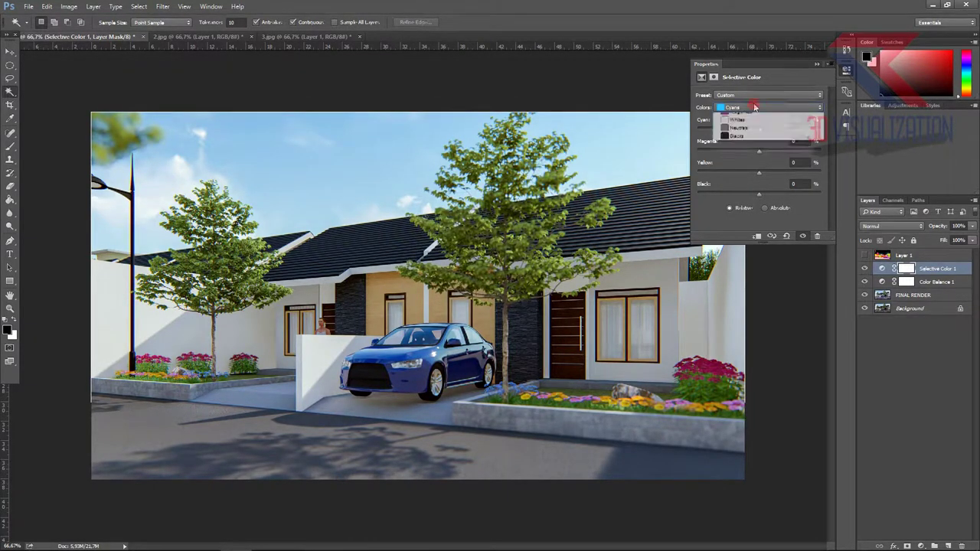
left_click(751, 134)
mouse_move(742, 157)
left_mouse_down()
mouse_move(761, 164)
mouse_move(763, 135)
left_mouse_up()
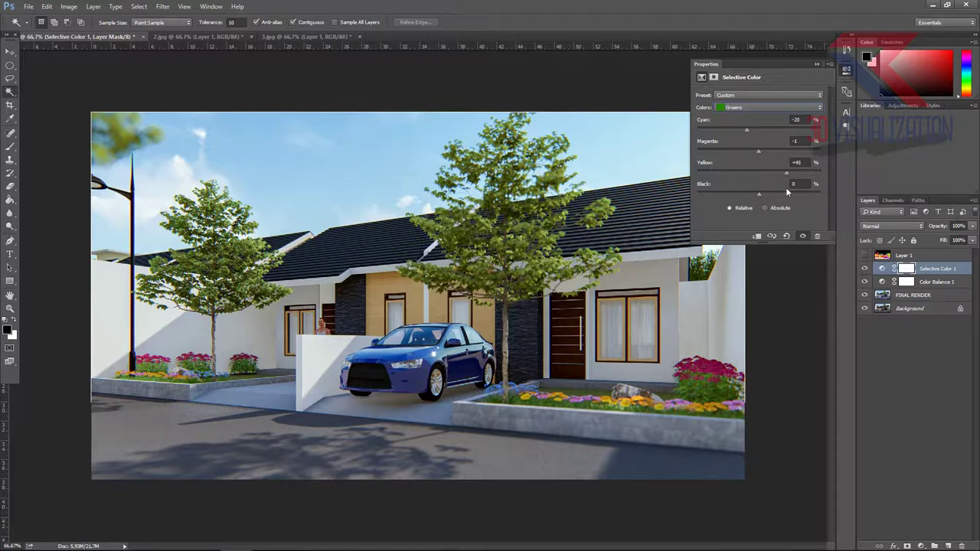
left_click_drag(760, 193, 753, 196)
left_click(919, 546)
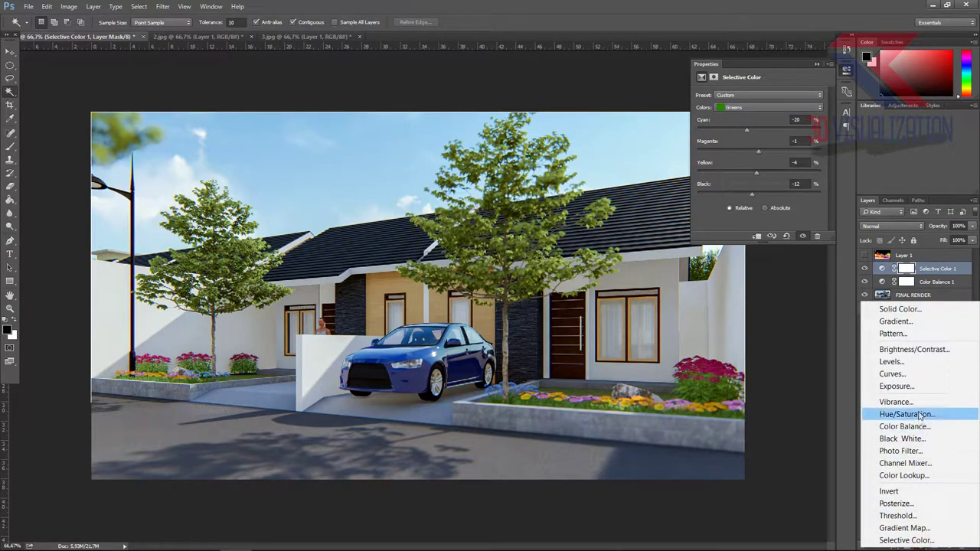
- Add an upward-bent brightening Curves layer at 7% opacity, then switch to 2.jpg
left_click(919, 374)
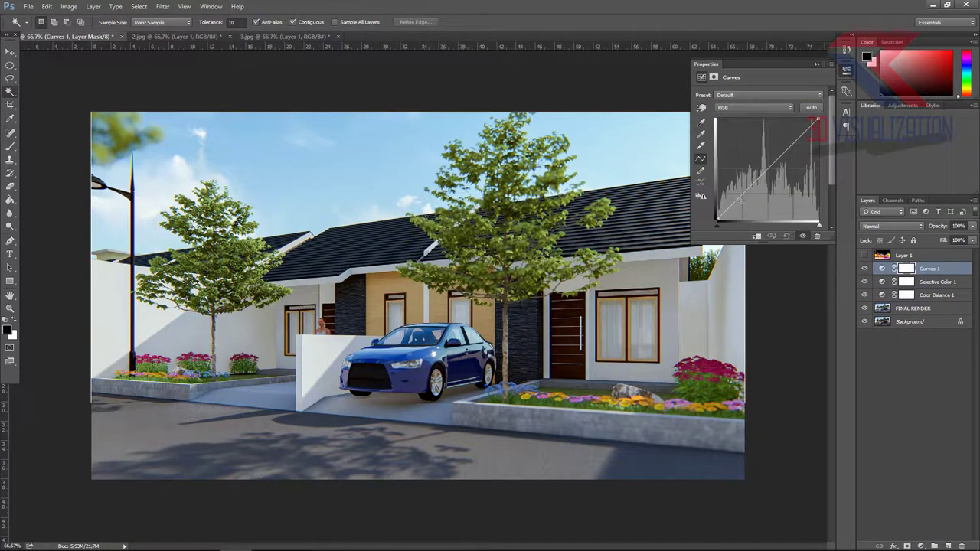
left_click_drag(737, 205, 736, 198)
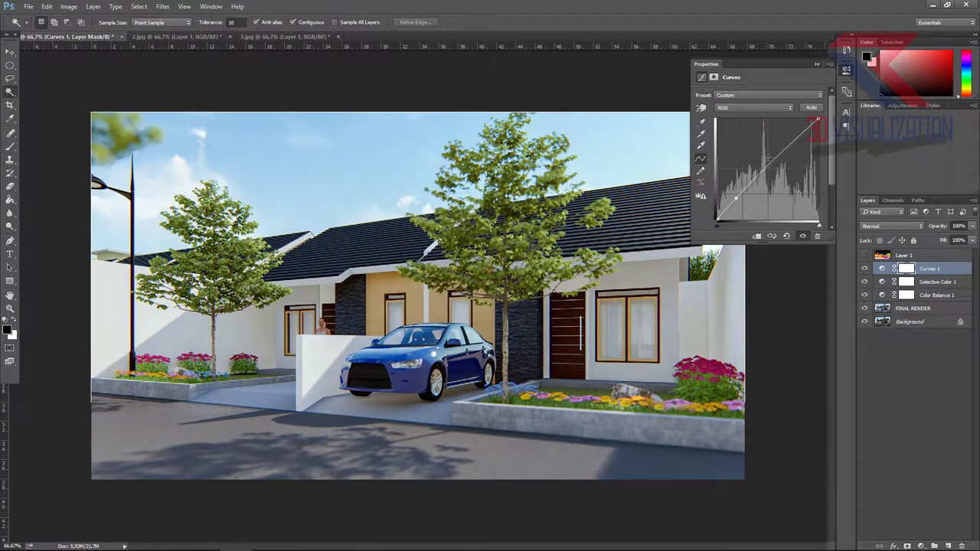
left_click_drag(785, 152, 788, 137)
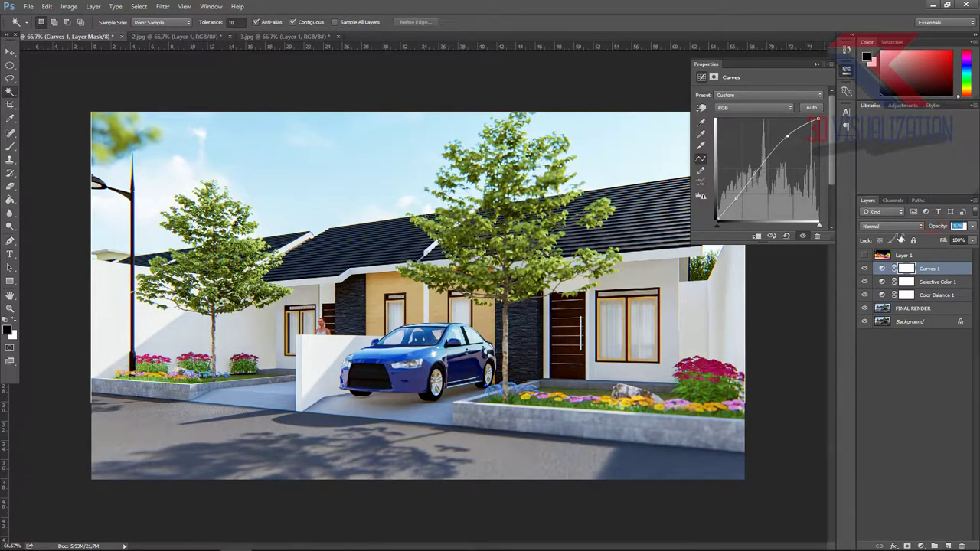
left_click_drag(932, 226, 848, 208)
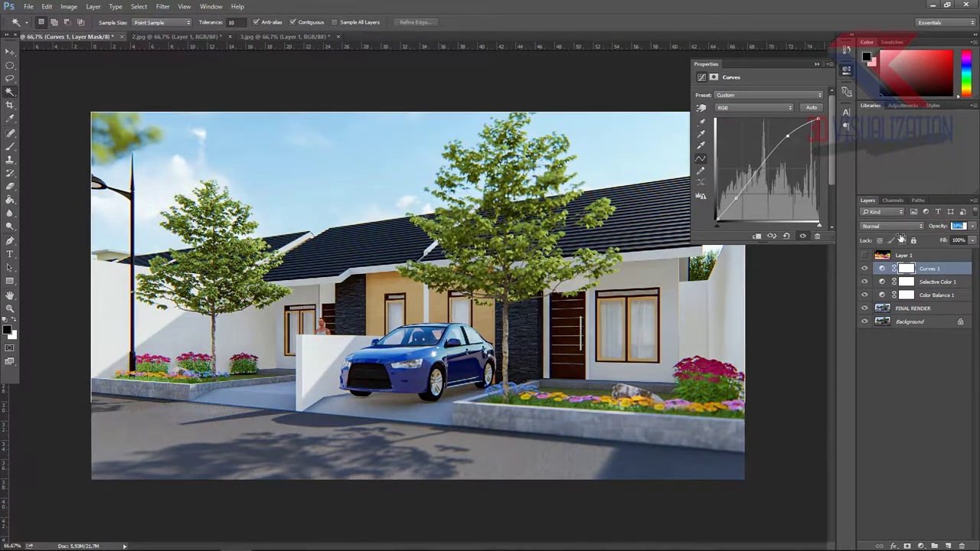
left_click(816, 64)
left_click(192, 38)
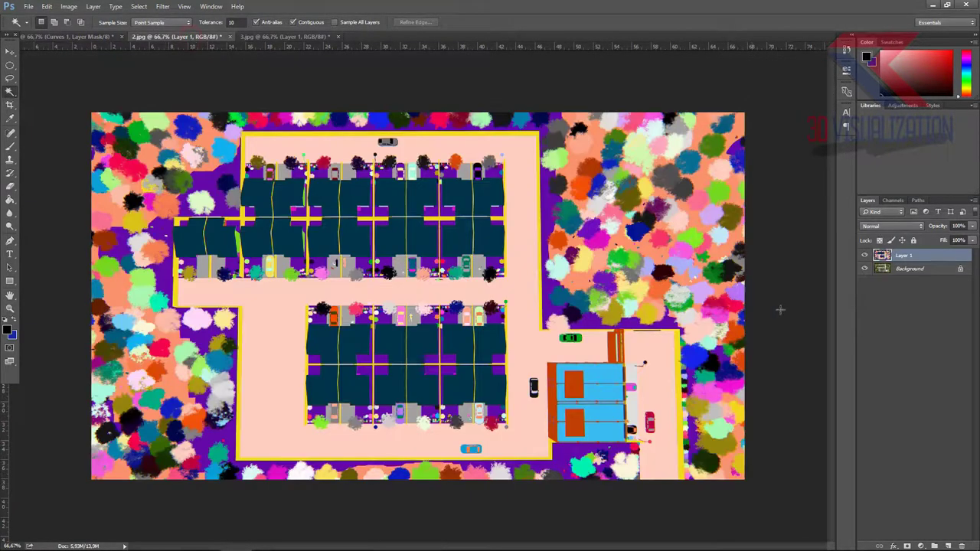
- Hide Layer 1 and duplicate the Background layer as Background copy
left_click(864, 255)
left_click(909, 268)
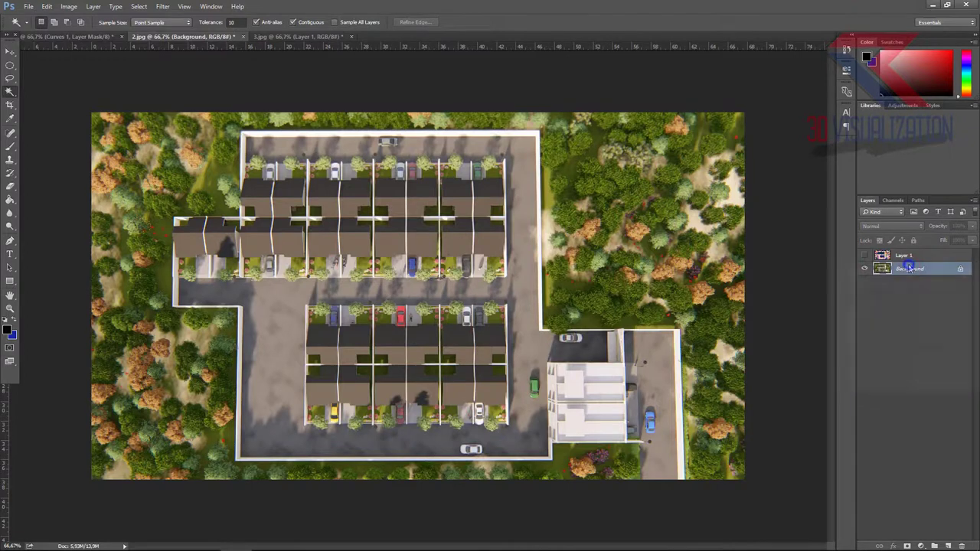
right_click(910, 268)
left_click(915, 289)
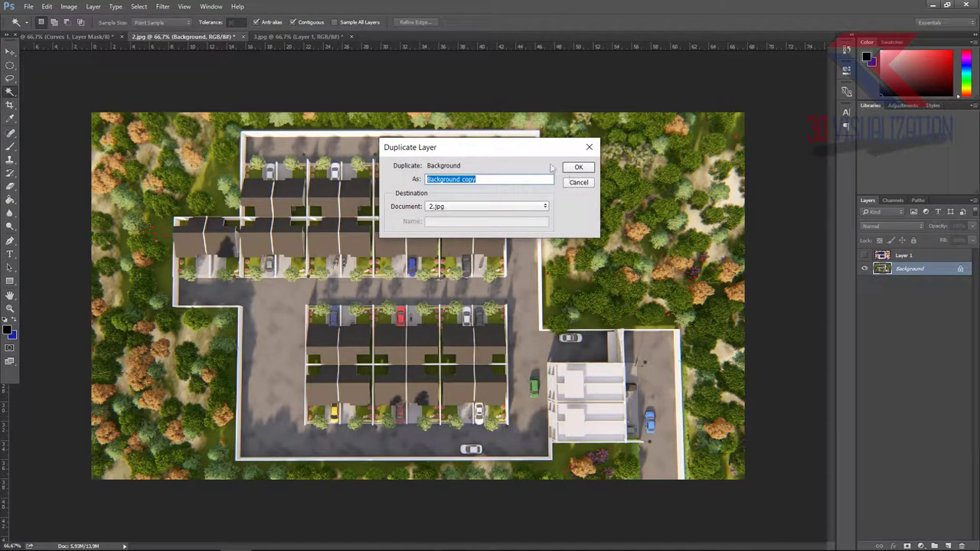
left_click(582, 168)
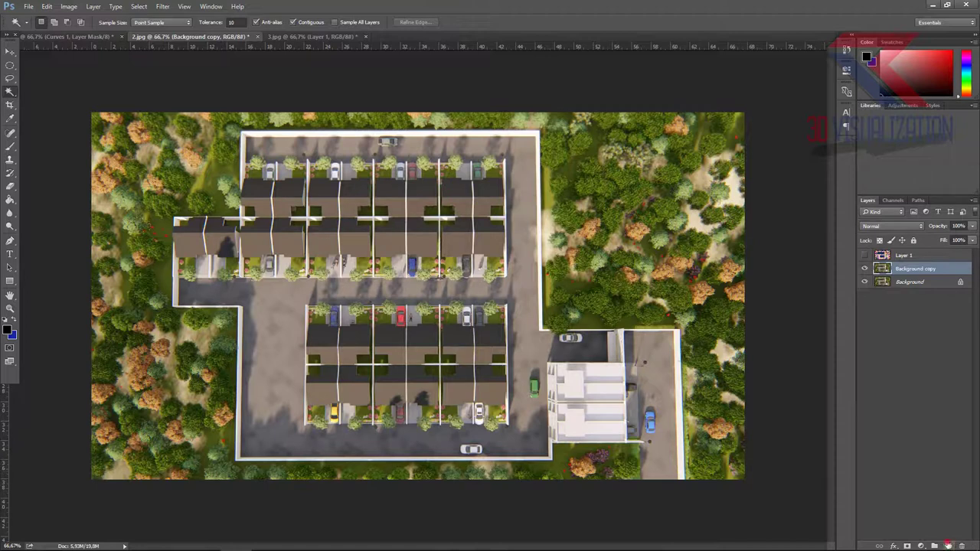
- Add a new empty Layer 2 and set the foreground colour to white
left_click(948, 545)
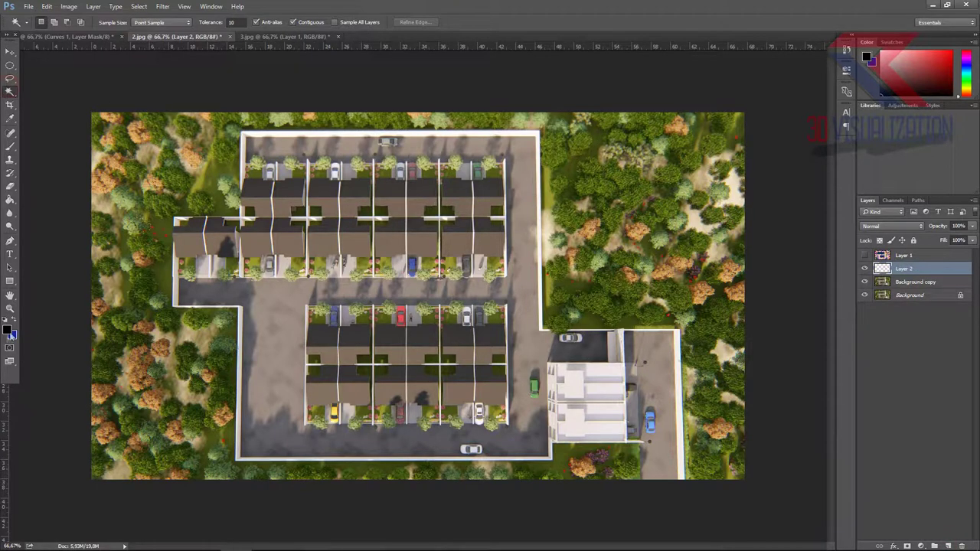
left_click(9, 332)
left_click_drag(444, 146, 357, 96)
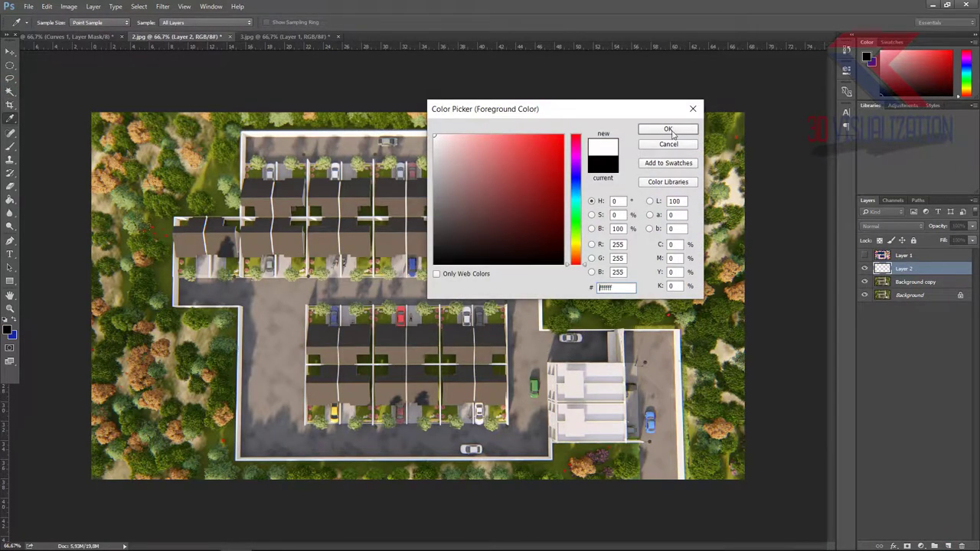
left_click(667, 130)
key("w")
left_click(376, 239)
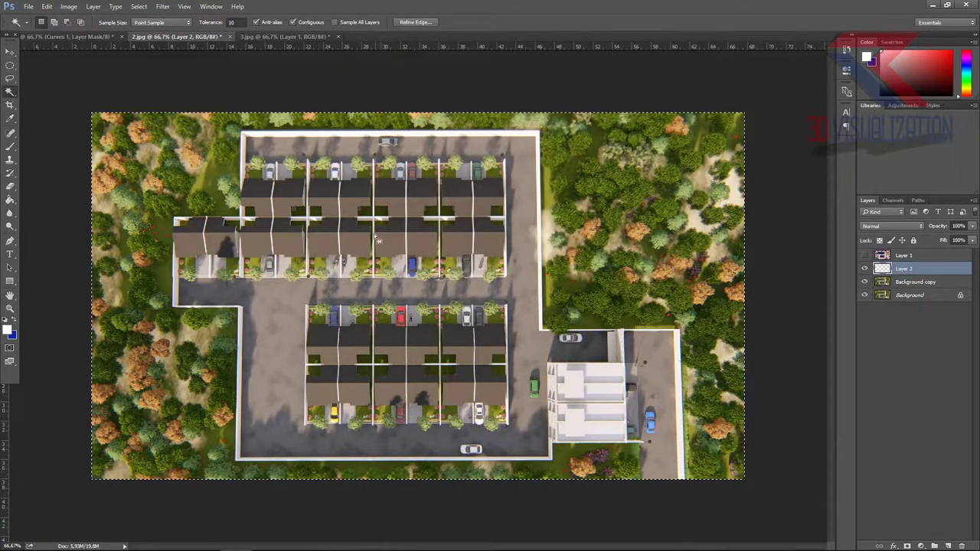
key("ctrl+d")
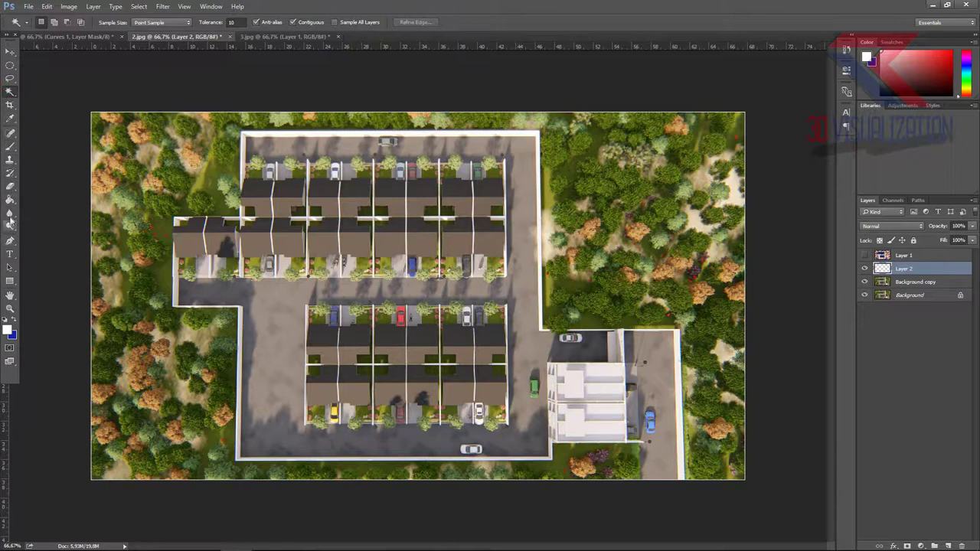
- Paint soft white haze over the left and right trees and both building blocks
left_click(10, 145)
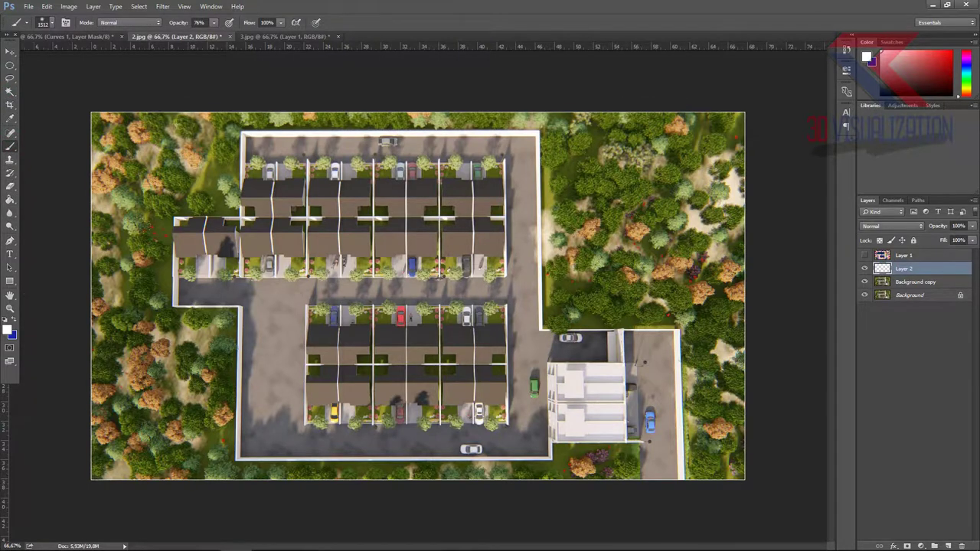
left_click(175, 166)
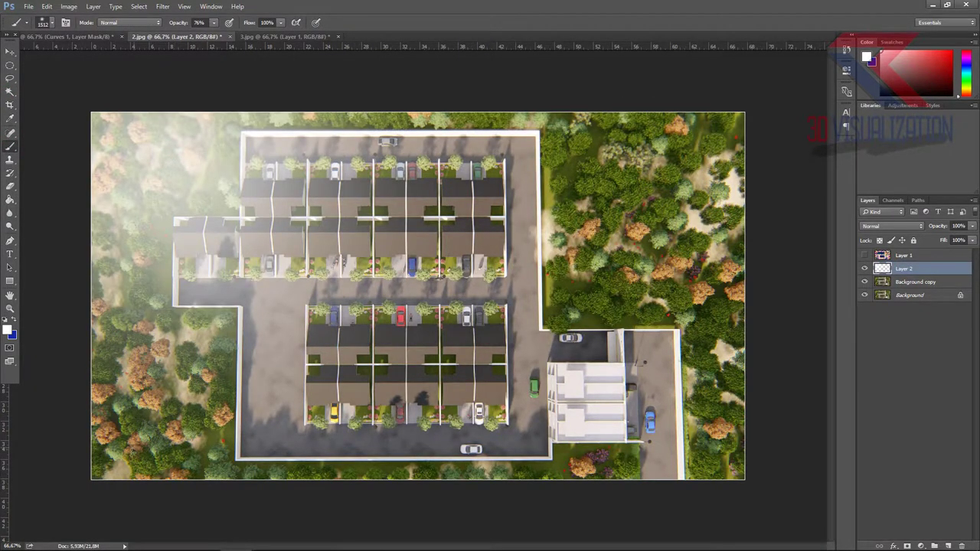
left_click(132, 452)
left_click(733, 465)
left_click(698, 127)
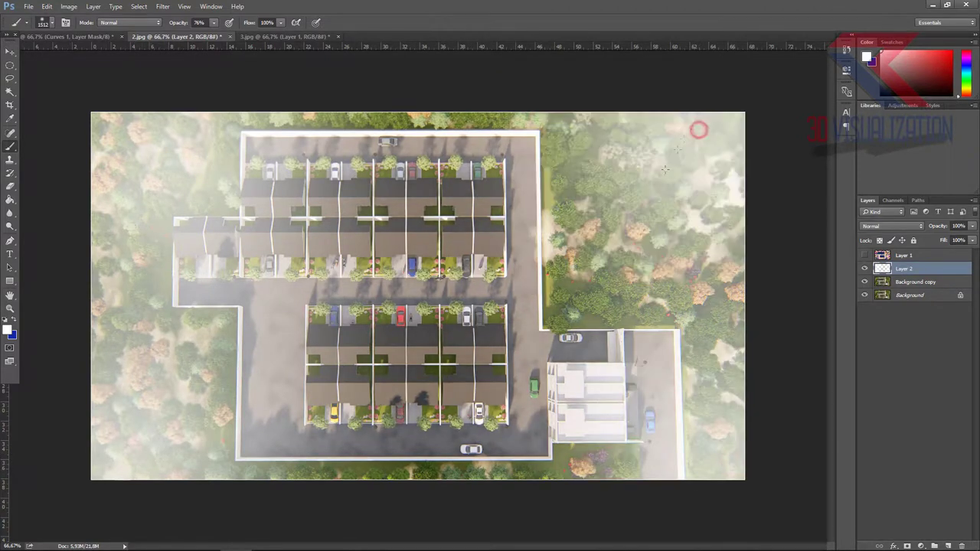
left_click(640, 258)
left_click(442, 97)
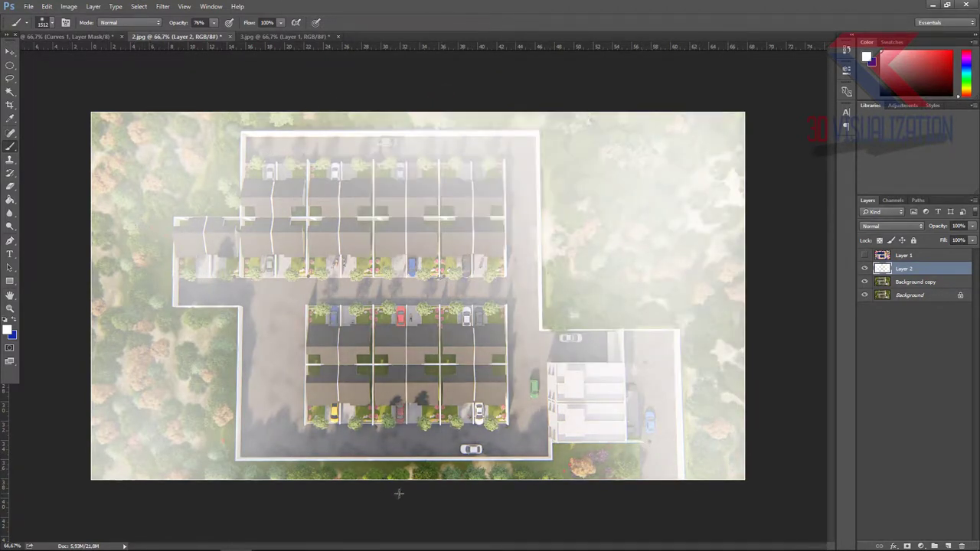
left_click(399, 492)
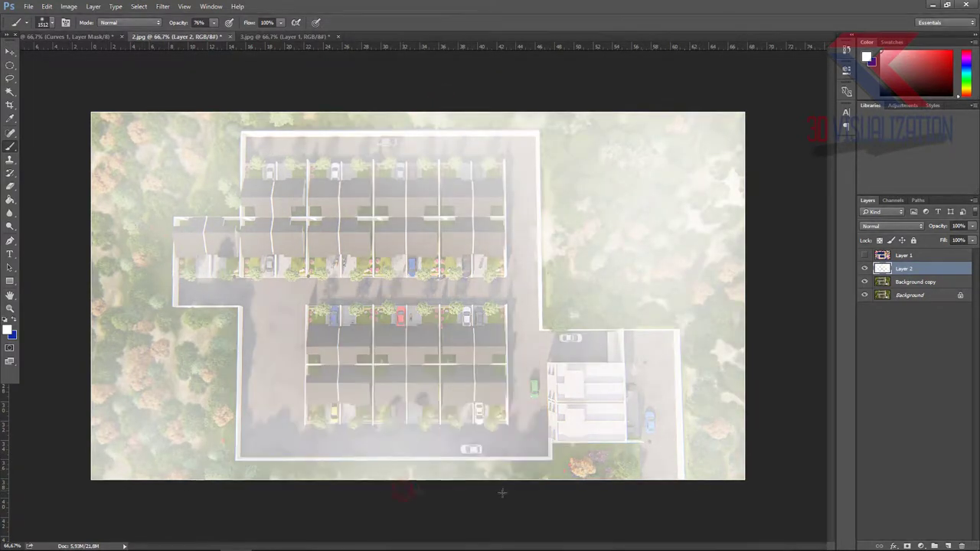
- Try Soft Light on Layer 2, then return it to Normal at 33% opacity
left_click(916, 226)
left_click(873, 330)
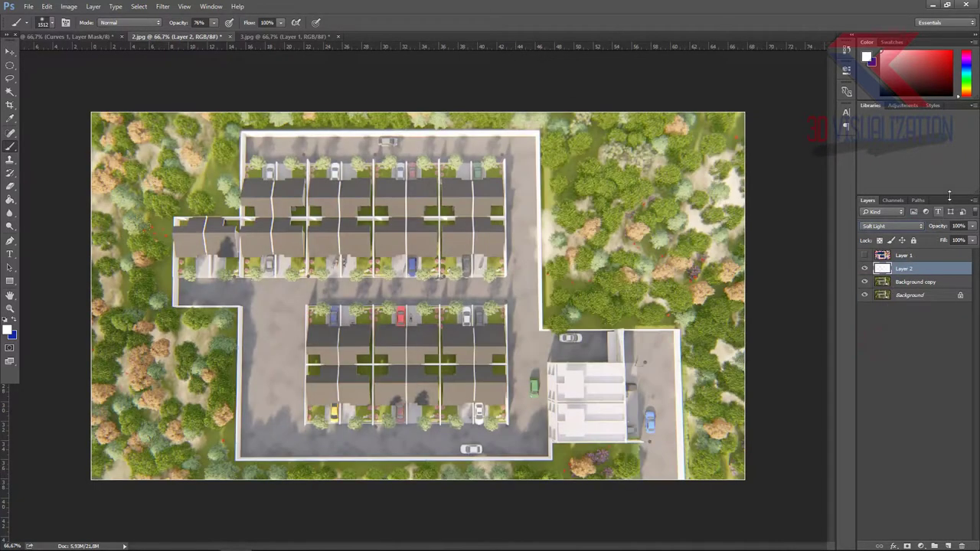
left_click_drag(937, 225, 911, 228)
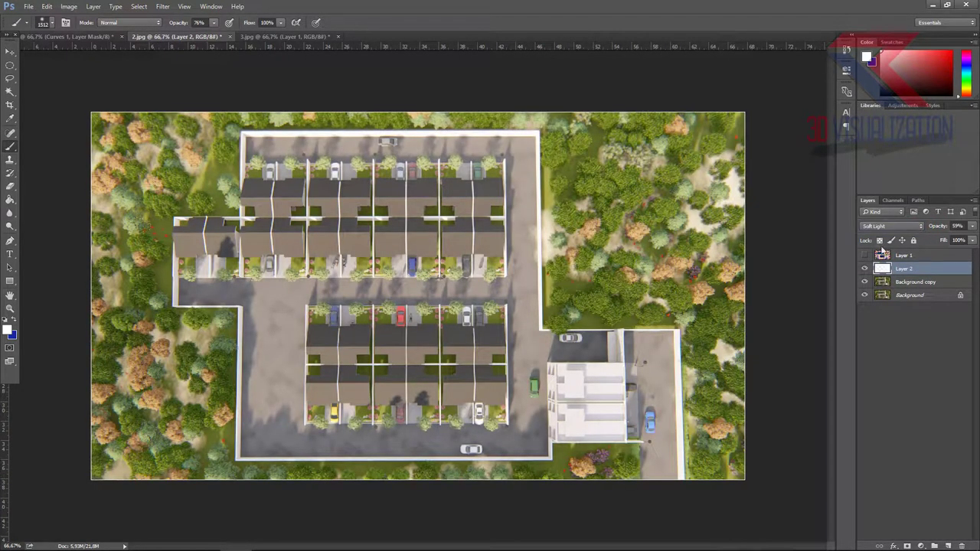
left_click(877, 227)
left_click(872, 229)
left_click(931, 230)
left_click_drag(931, 230, 929, 230)
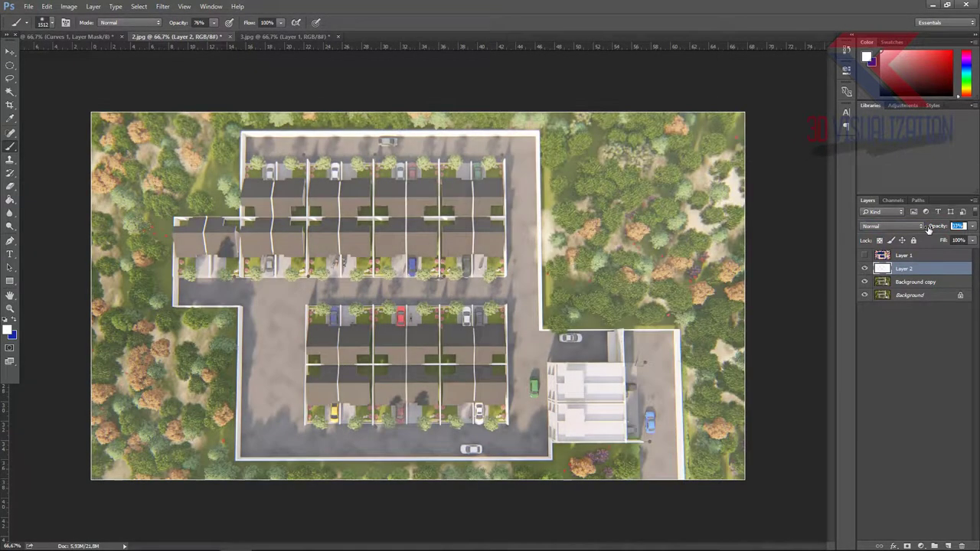
left_click(10, 186)
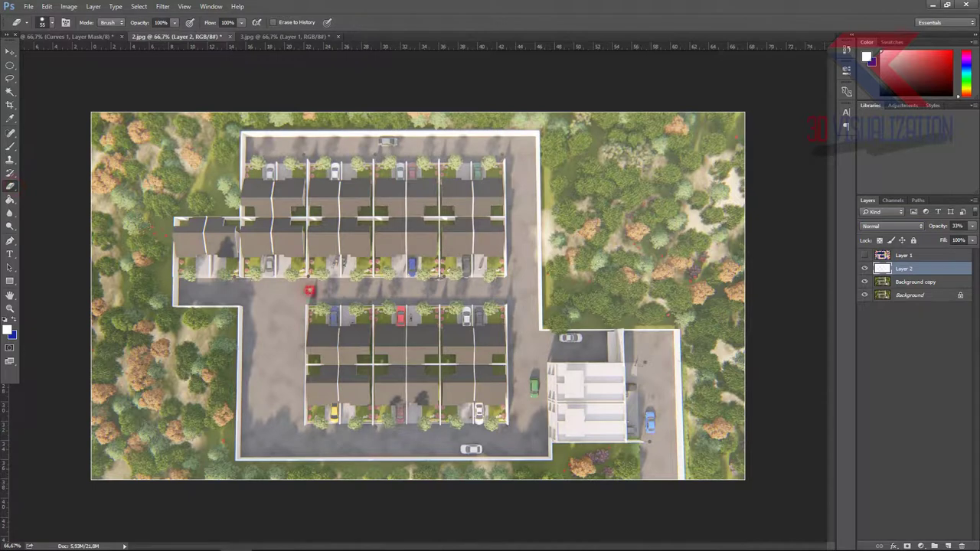
- Erase the haze over the upper houses, courtyard and top parking strip with a 105 px eraser
mouse_move(297, 222)
left_mouse_down()
mouse_move(259, 187)
mouse_move(291, 153)
mouse_move(253, 134)
left_mouse_up()
mouse_move(229, 218)
left_mouse_down()
mouse_move(358, 165)
mouse_move(509, 377)
mouse_move(582, 356)
left_mouse_up()
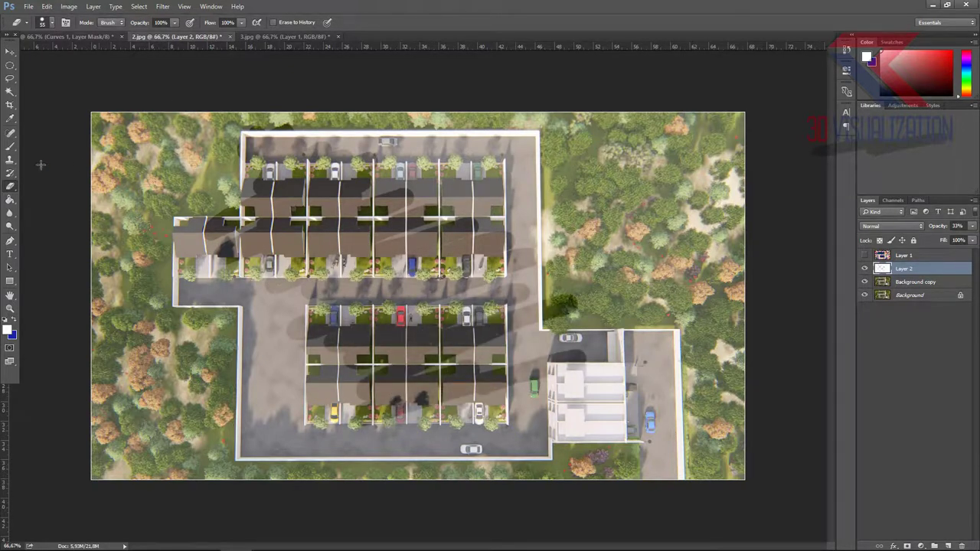
left_click(51, 22)
left_click_drag(85, 57, 92, 56)
mouse_move(401, 235)
left_mouse_down()
mouse_move(459, 146)
mouse_move(372, 186)
left_mouse_up()
mouse_move(447, 149)
left_mouse_down()
mouse_move(329, 144)
mouse_move(239, 230)
mouse_move(181, 257)
left_mouse_up()
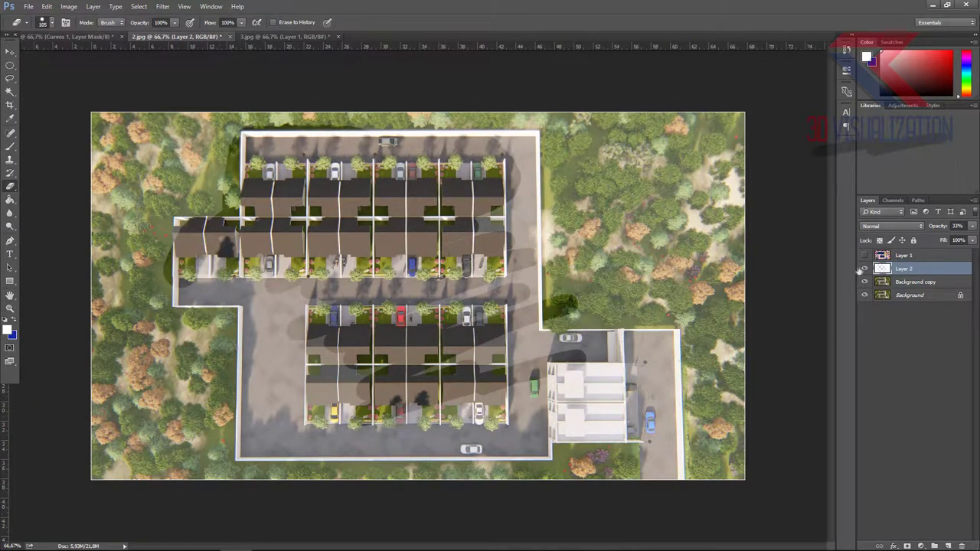
- Raise Layer 2 to 72% opacity and erase haze from the parking areas and nearby greenery
left_click_drag(935, 227, 954, 231)
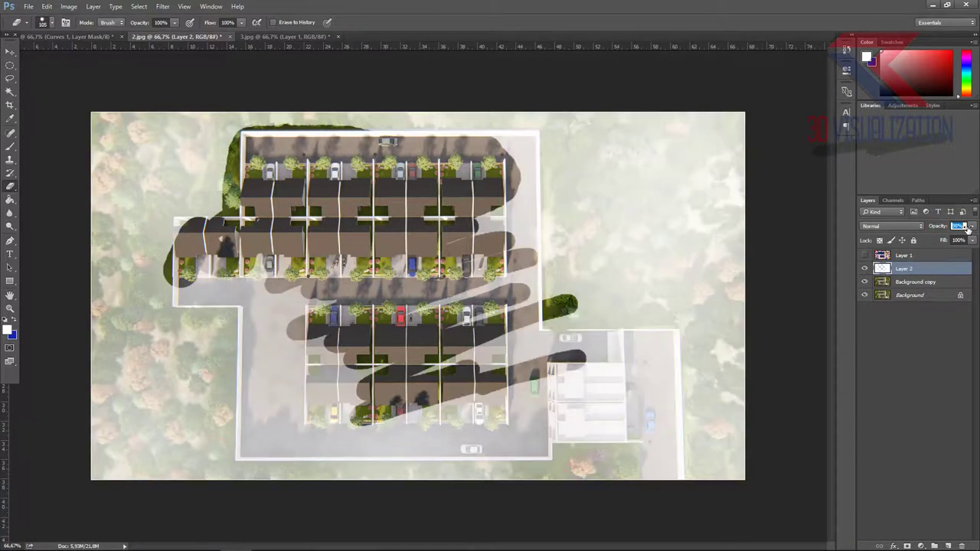
left_click_drag(412, 442, 210, 444)
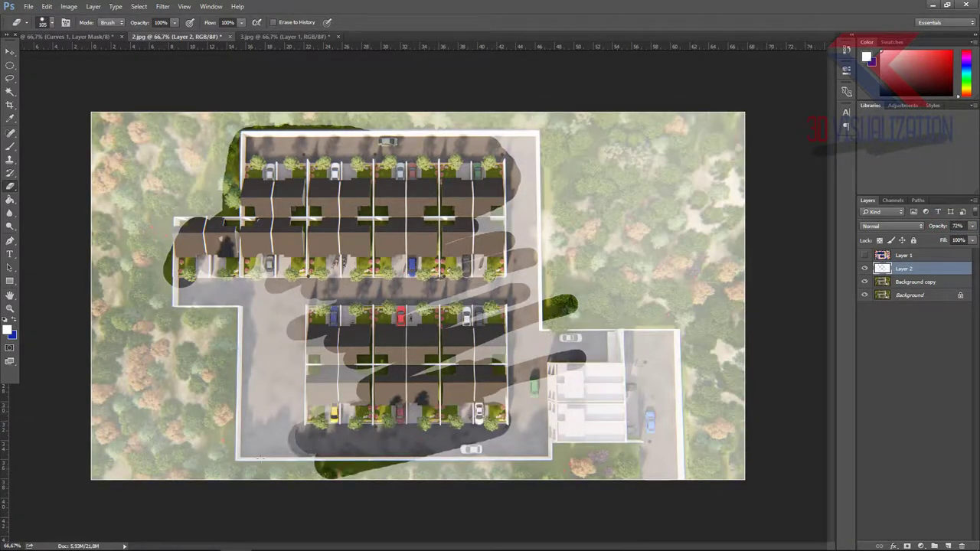
left_click_drag(334, 366, 164, 290)
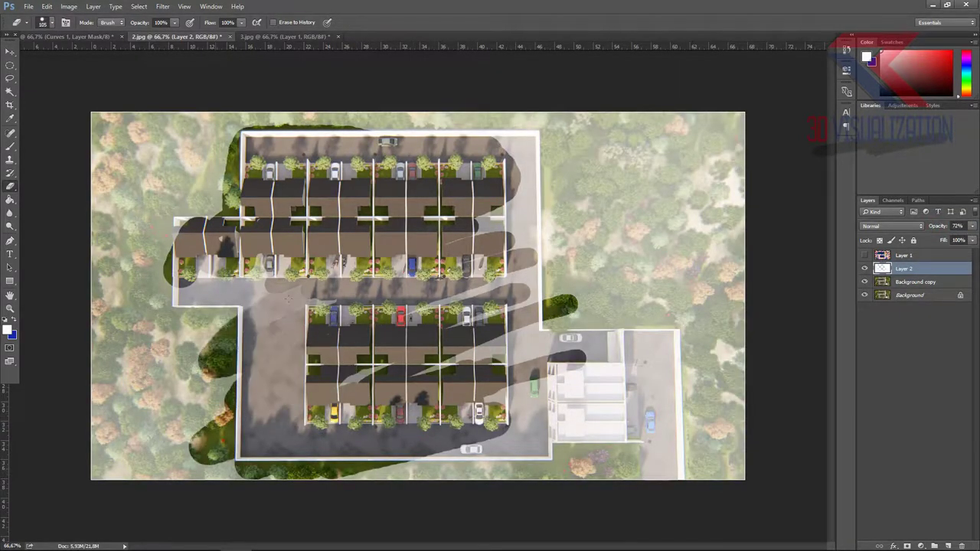
left_click_drag(150, 229, 149, 271)
mouse_move(490, 230)
left_mouse_down()
mouse_move(398, 138)
mouse_move(368, 124)
left_mouse_up()
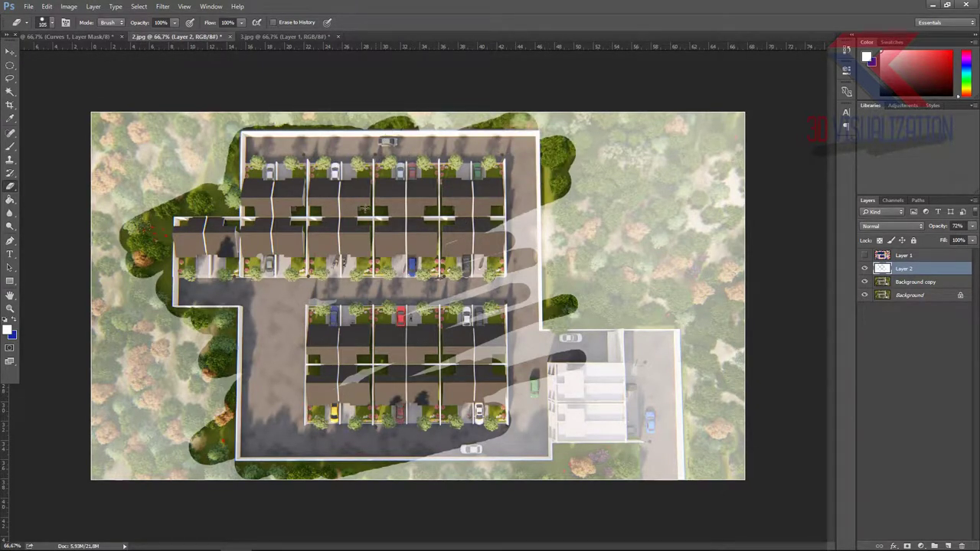
left_click_drag(547, 253, 582, 218)
mouse_move(592, 261)
left_mouse_down()
mouse_move(536, 424)
mouse_move(440, 463)
left_mouse_up()
- Erase light streaks on the roads, then toggle Layer 1 on and off to compare
mouse_move(494, 398)
left_mouse_down()
mouse_move(413, 367)
mouse_move(509, 331)
left_mouse_up()
mouse_move(329, 398)
left_mouse_down()
mouse_move(425, 306)
mouse_move(442, 343)
left_mouse_up()
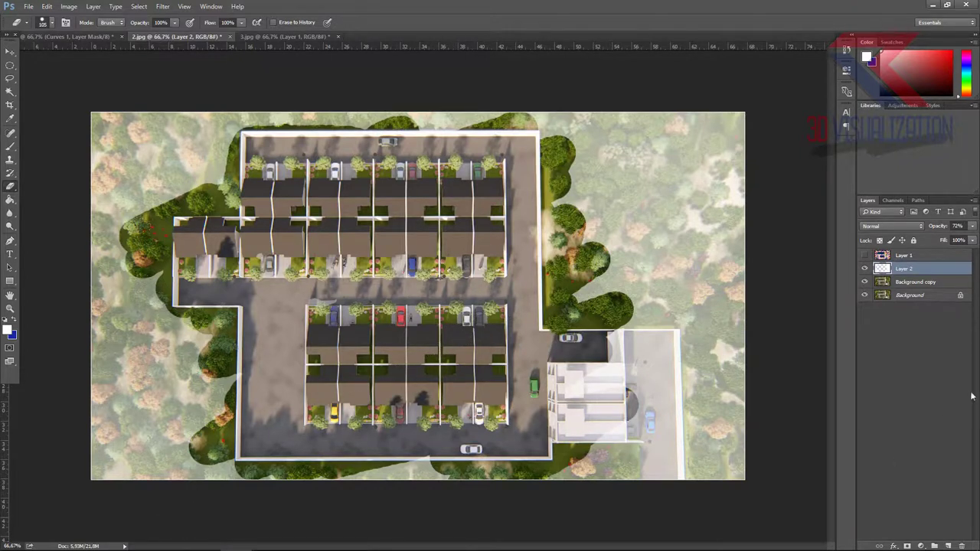
left_click(865, 255)
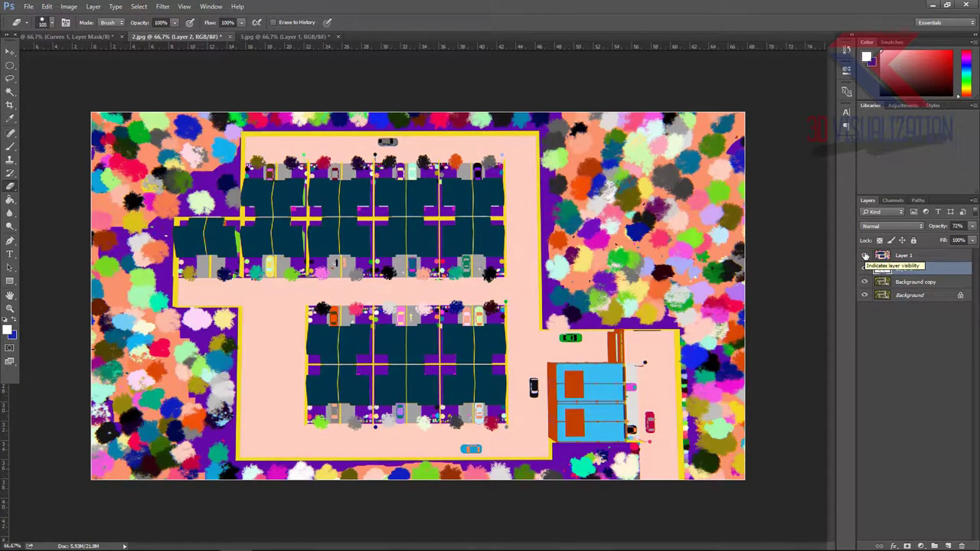
left_click(865, 255)
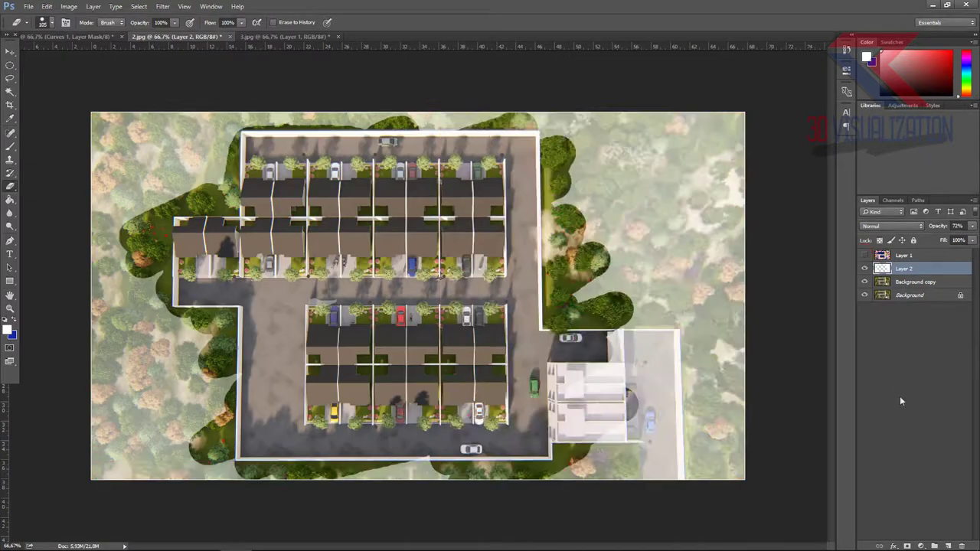
- Add a Curves adjustment that lifts the curve slightly, at 17% opacity
left_click(920, 546)
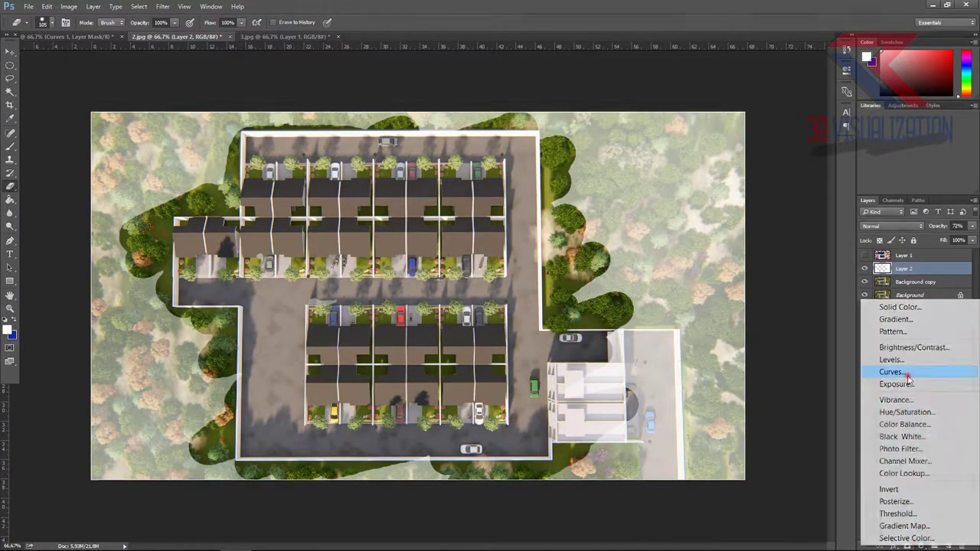
left_click(894, 372)
mouse_move(746, 187)
left_mouse_down()
mouse_move(740, 178)
mouse_move(751, 166)
left_mouse_up()
left_click_drag(937, 226, 892, 235)
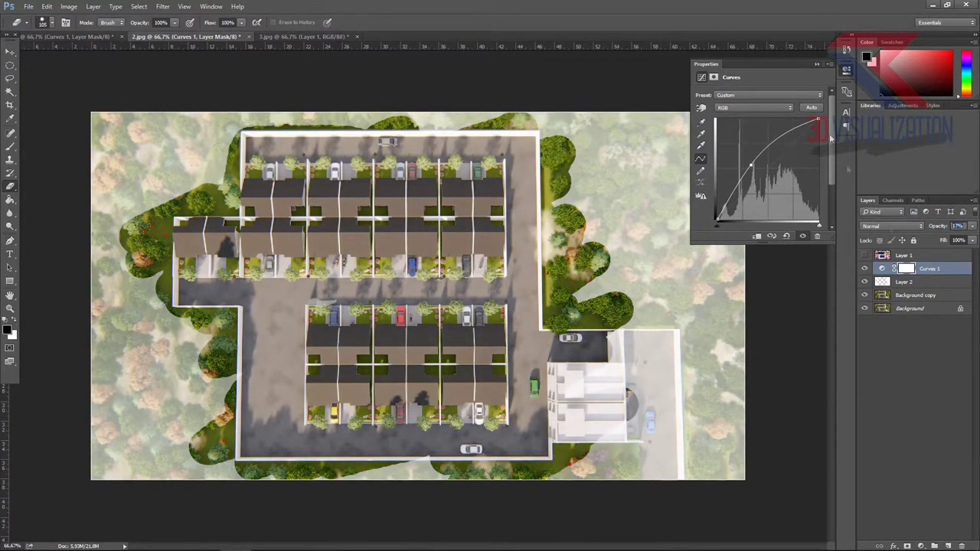
left_click(817, 66)
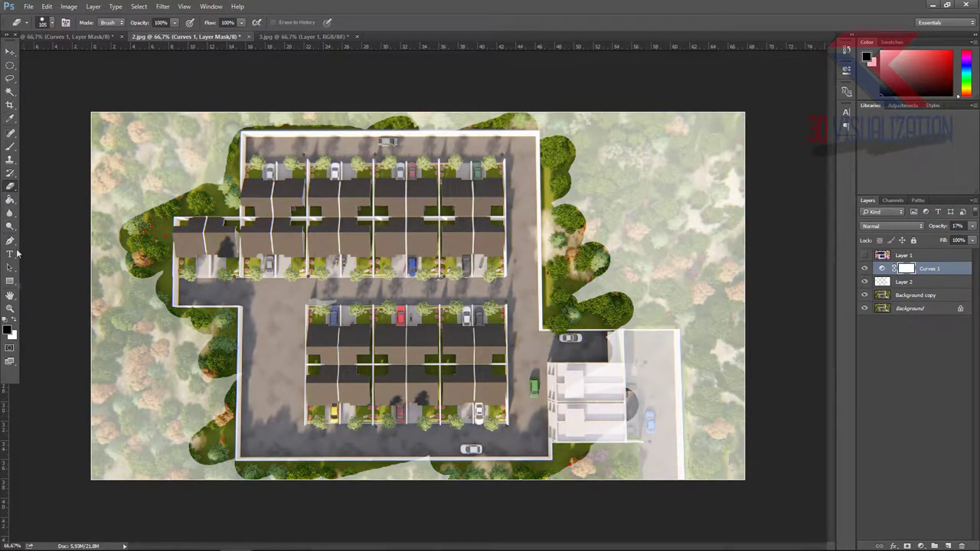
- Paint out part of the Curves 1 mask, then undo a trial white stroke on Layer 2
left_click(10, 148)
left_click(260, 305)
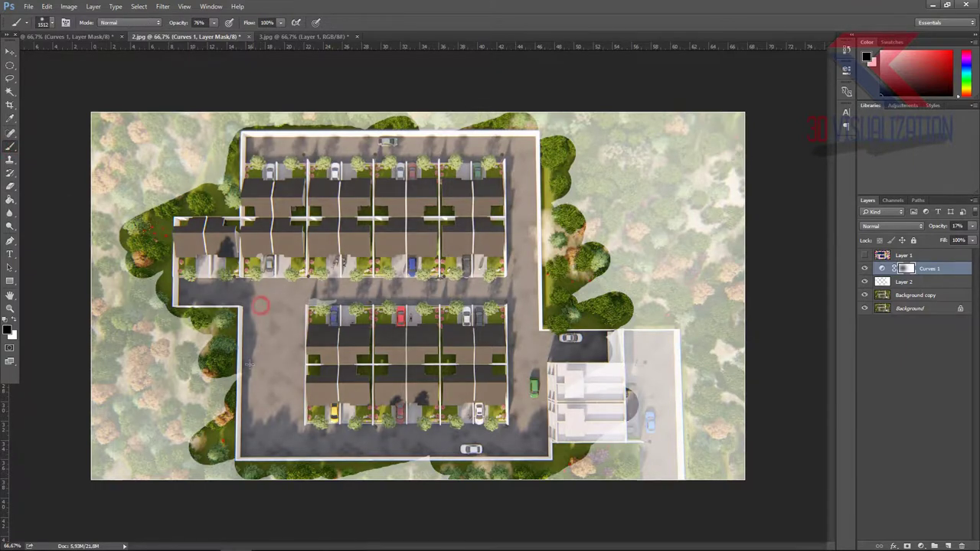
mouse_move(518, 271)
left_mouse_down()
mouse_move(494, 163)
mouse_move(203, 180)
left_mouse_up()
left_click(910, 281)
key("x")
left_click(190, 160)
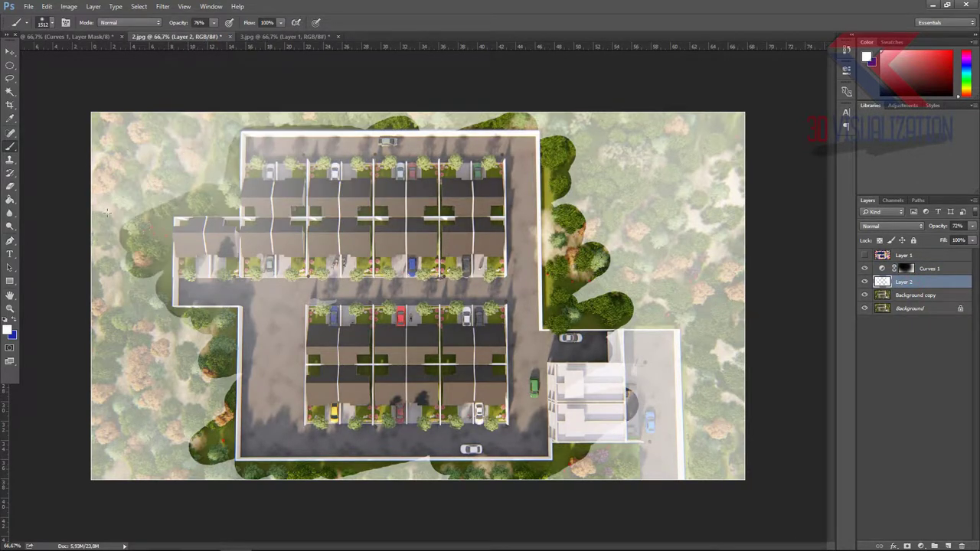
key("ctrl+z")
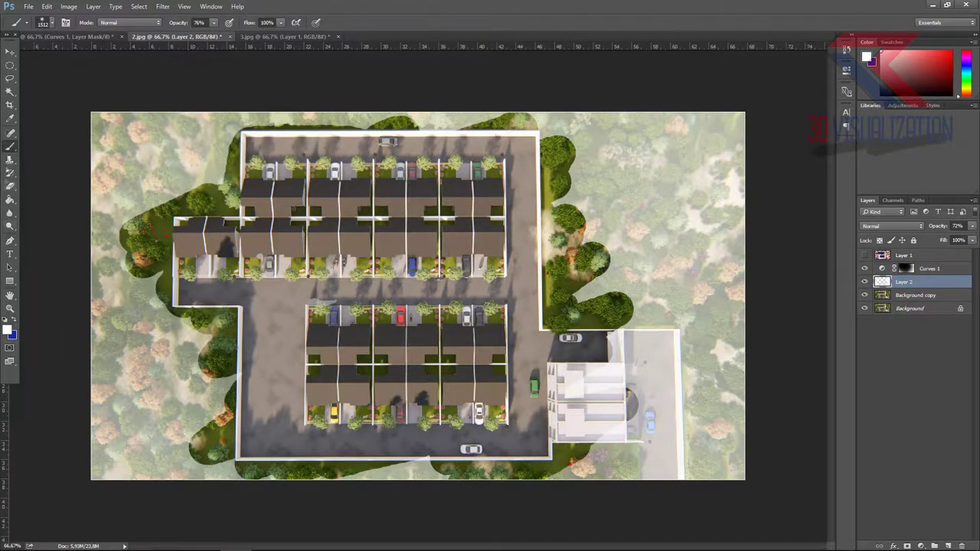
- Paint black on Layer 2 to darken the hazy left, top and right areas
left_click(7, 332)
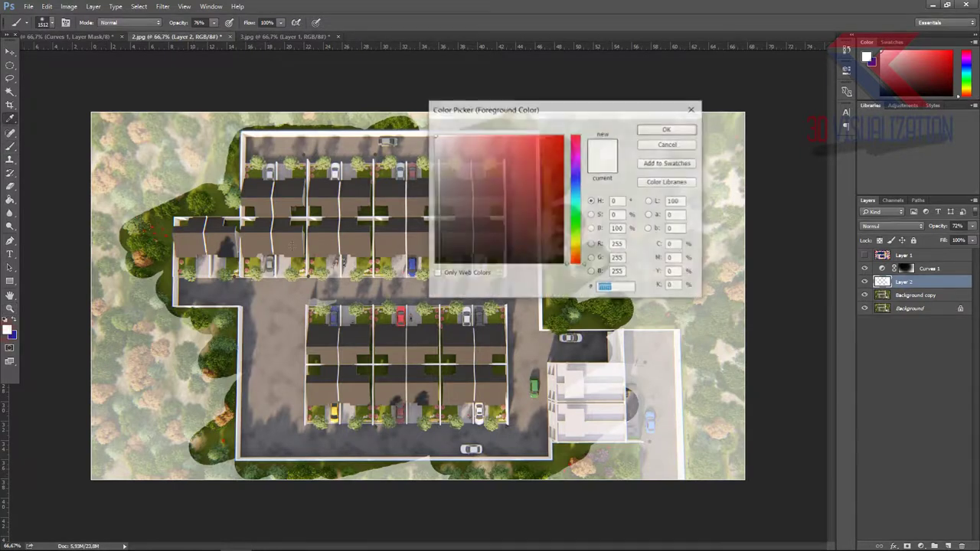
left_click(664, 129)
mouse_move(170, 181)
left_mouse_down()
mouse_move(457, 520)
mouse_move(690, 97)
mouse_move(473, 74)
left_mouse_up()
left_click_drag(338, 81, 504, 82)
left_click_drag(714, 191, 860, 345)
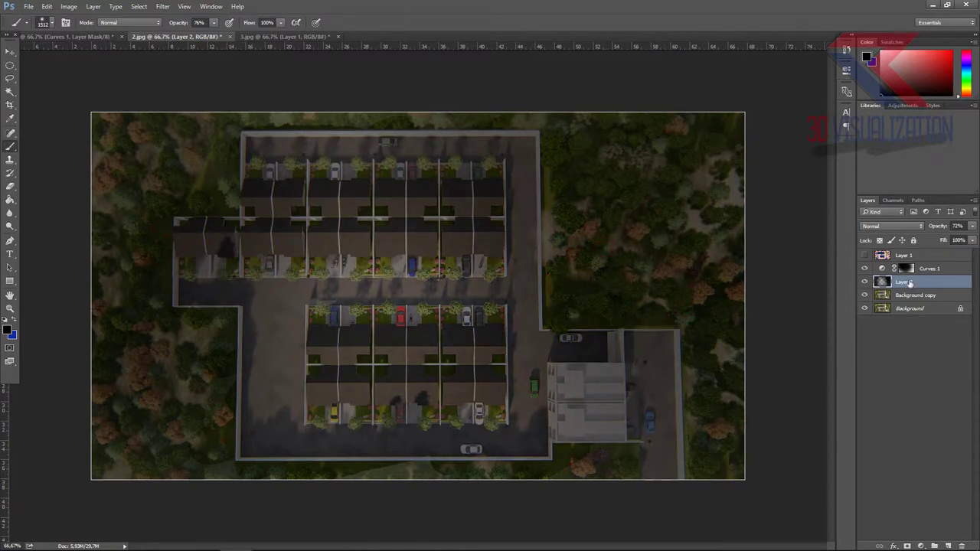
- Add Layer 3 and paint soft white light in the image centre
left_click(948, 545)
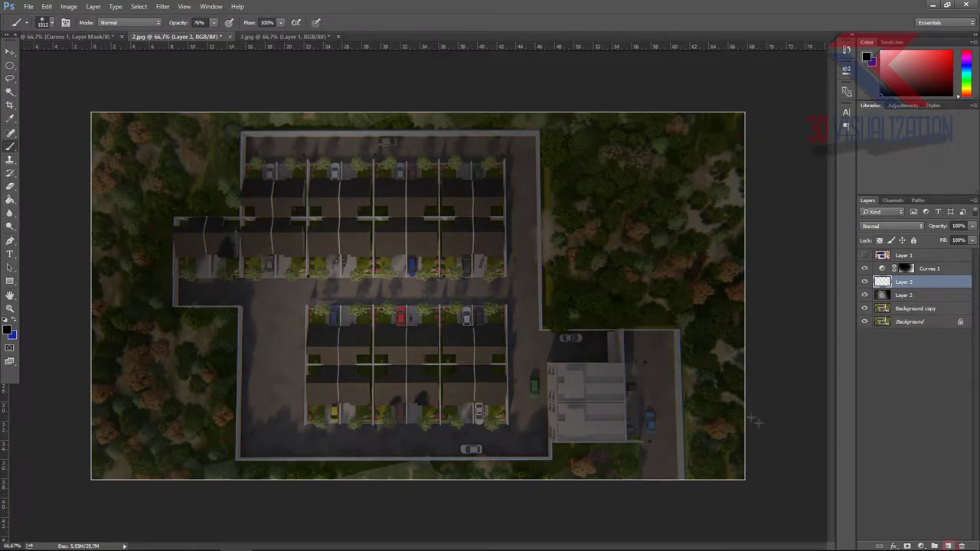
left_click(9, 330)
left_click(434, 136)
left_click(666, 128)
left_click(404, 308)
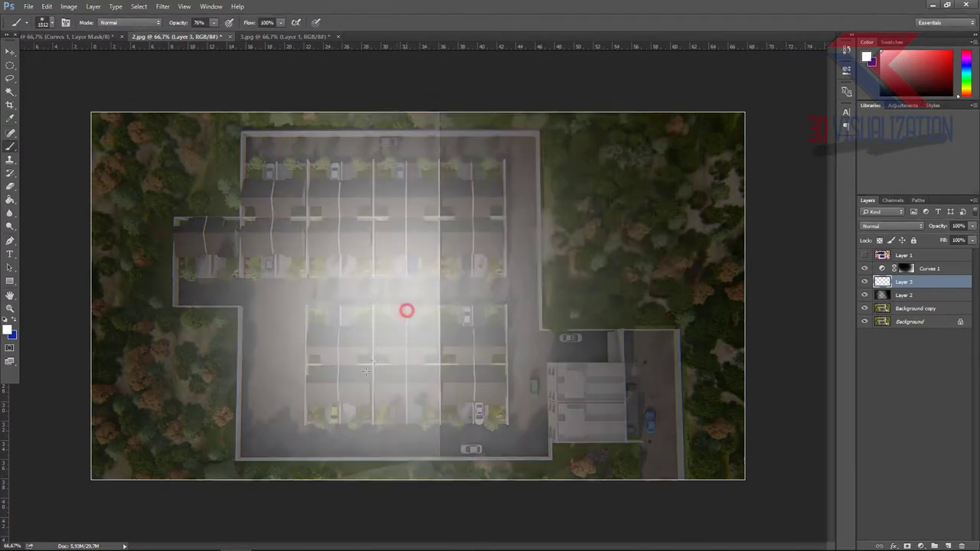
left_click(300, 344)
- Try Soft Light and Hard Light on Layer 3, settling on Overlay blending
left_click(892, 226)
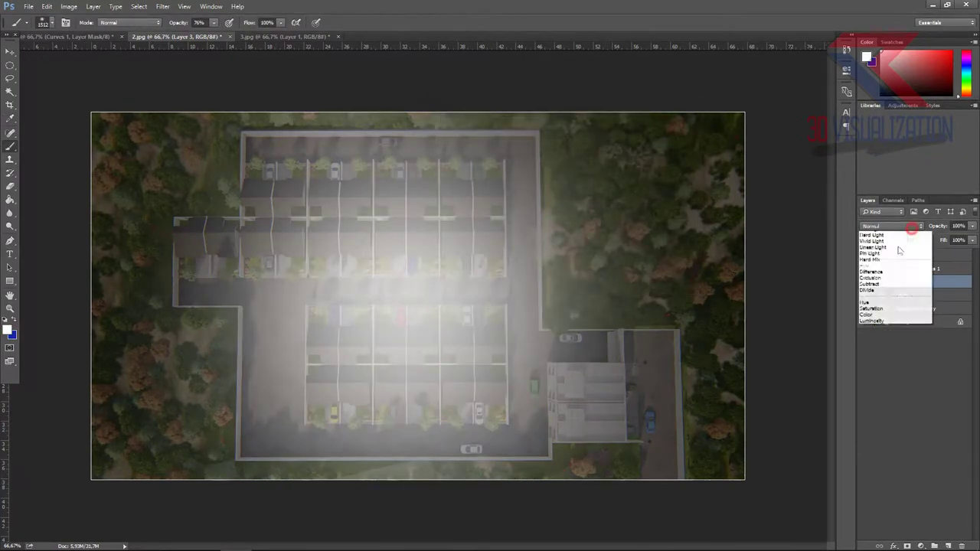
left_click(888, 329)
left_click(910, 226)
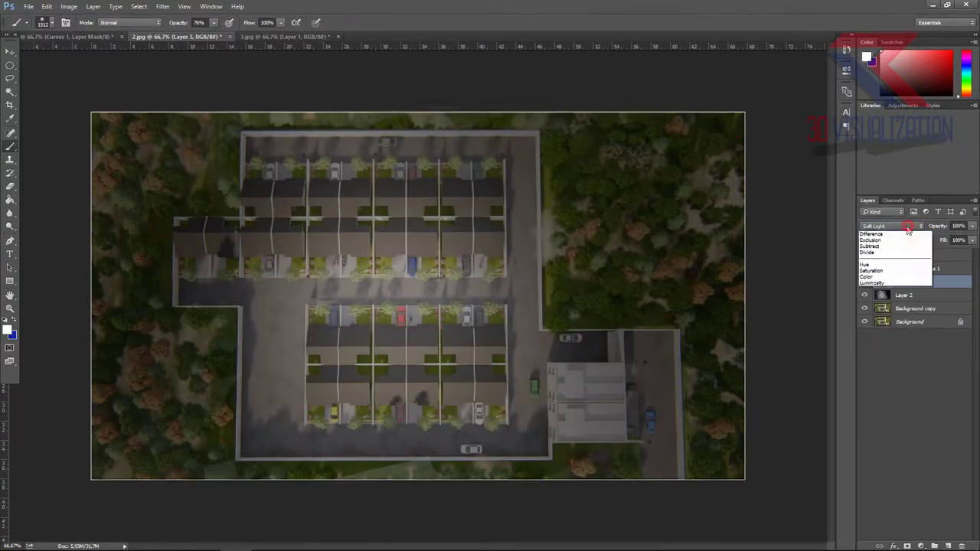
left_click(888, 339)
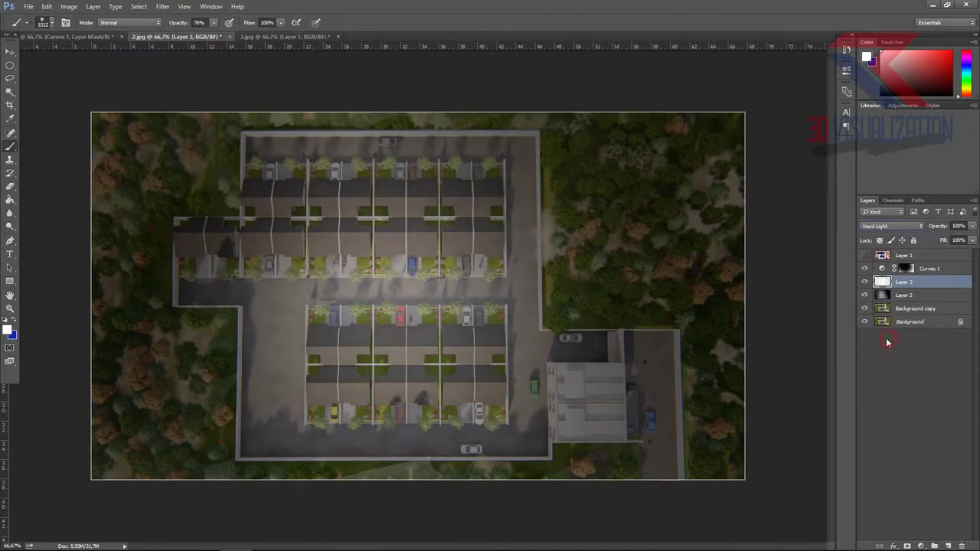
left_click(891, 226)
left_click(879, 328)
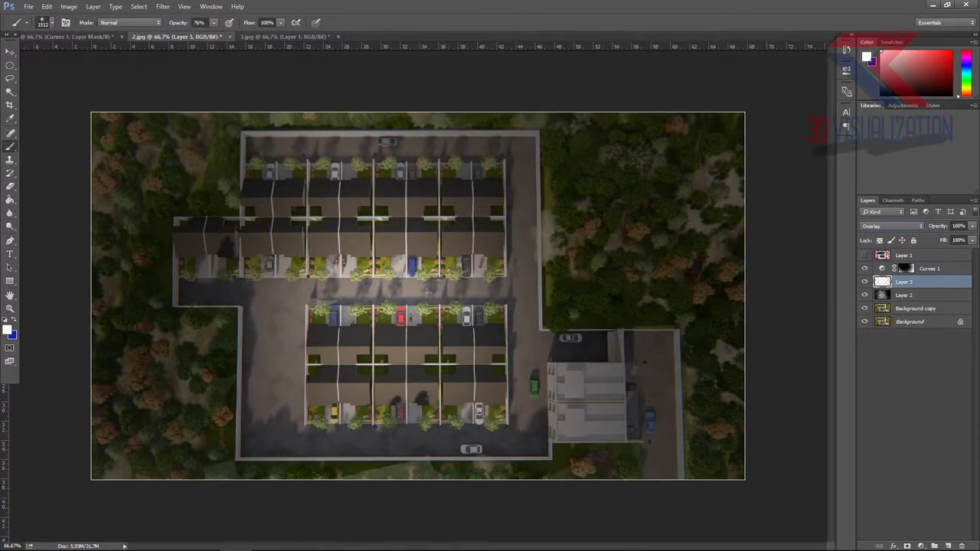
- Paint more soft white on the Overlay layer over the edges and left trees
key("ctrl+t")
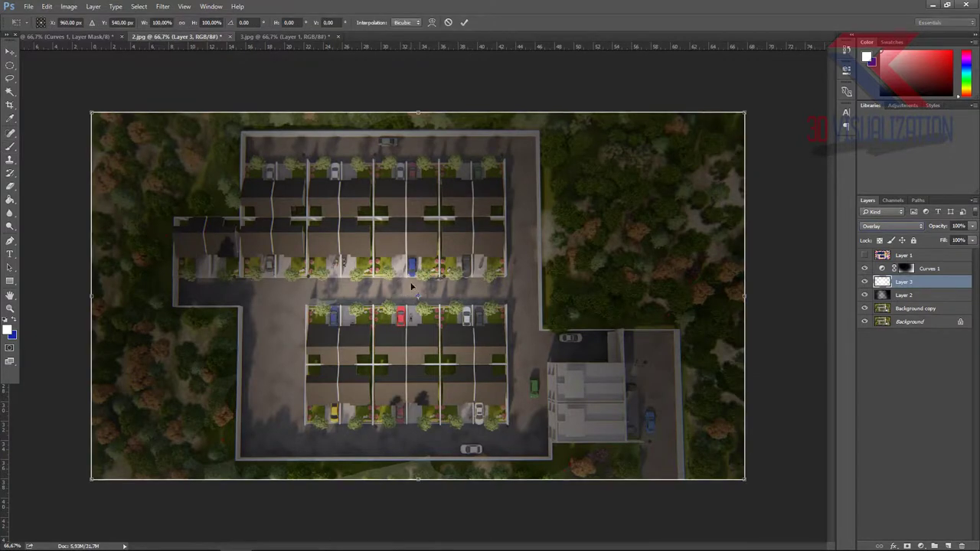
left_click(465, 23)
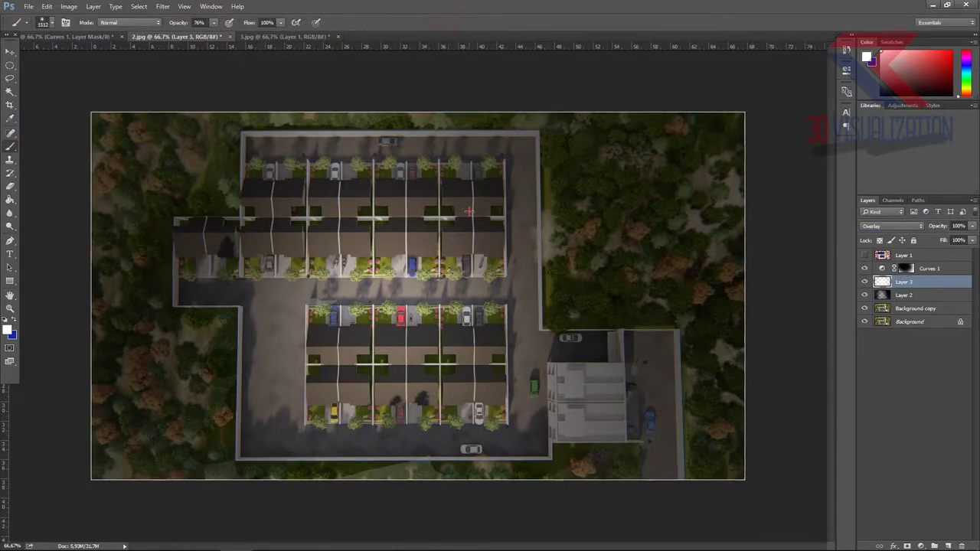
mouse_move(215, 281)
left_mouse_down()
mouse_move(423, 427)
mouse_move(560, 381)
mouse_move(719, 354)
mouse_move(473, 166)
mouse_move(153, 146)
left_mouse_up()
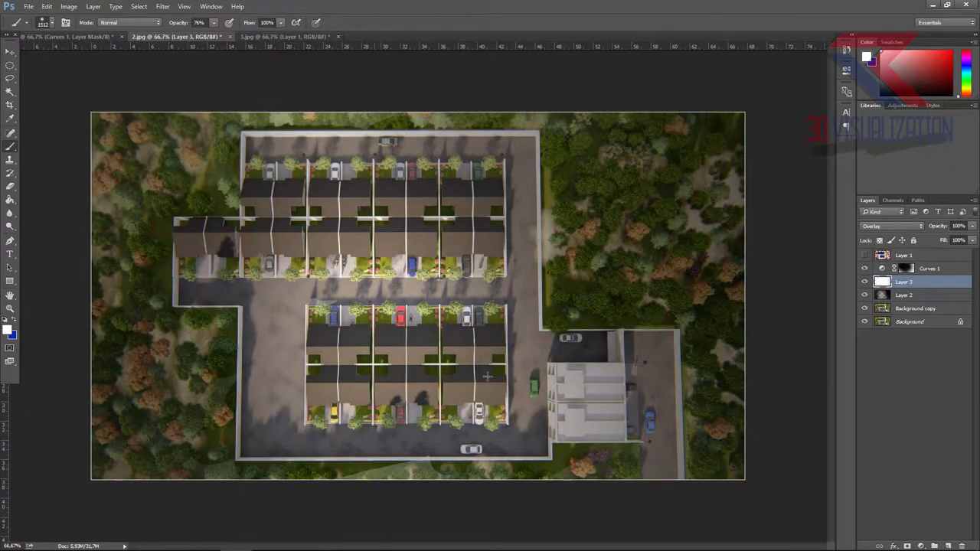
left_click_drag(305, 390, 224, 116)
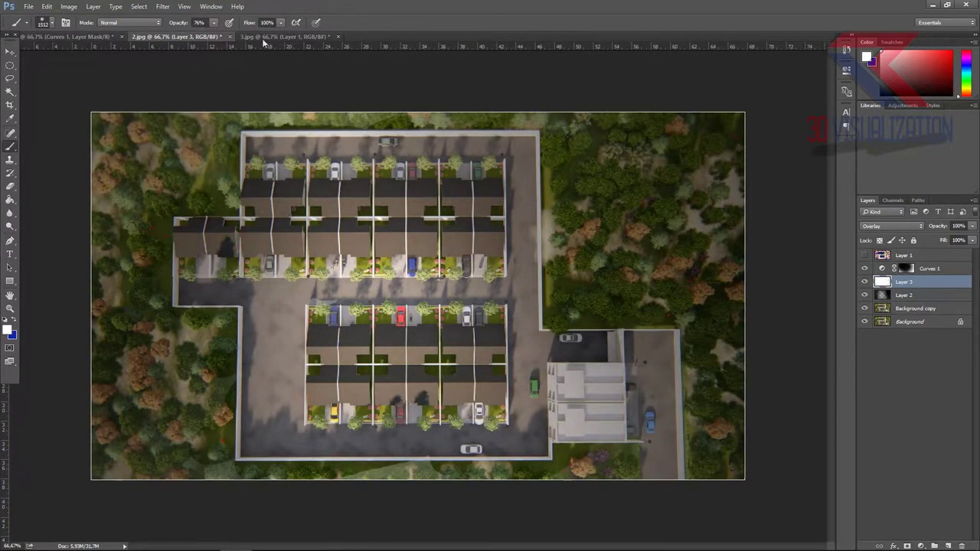
- In 3.jpg, duplicate Background as 'FINAL RENDER' and hide the colour-mask Layer 1
left_click(268, 37)
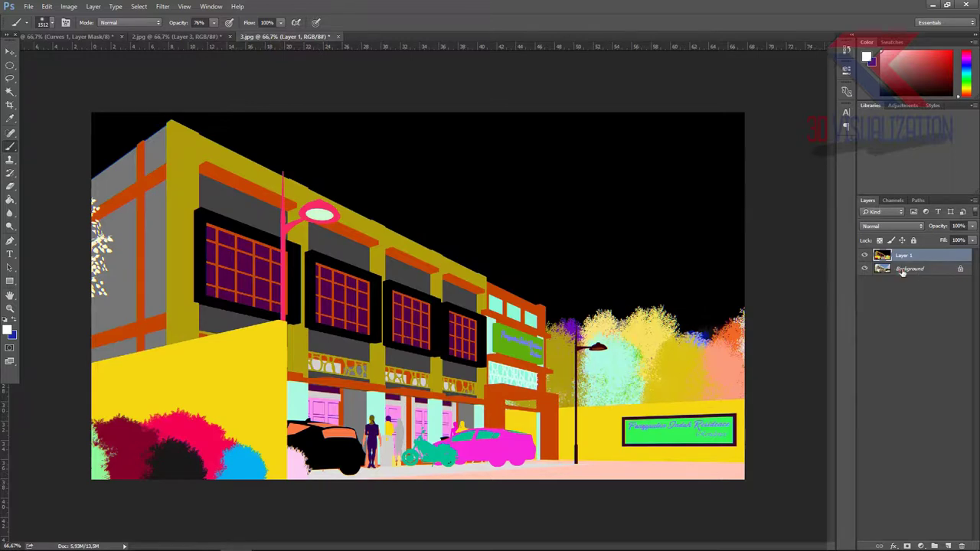
left_click(905, 270)
right_click(898, 268)
left_click(892, 293)
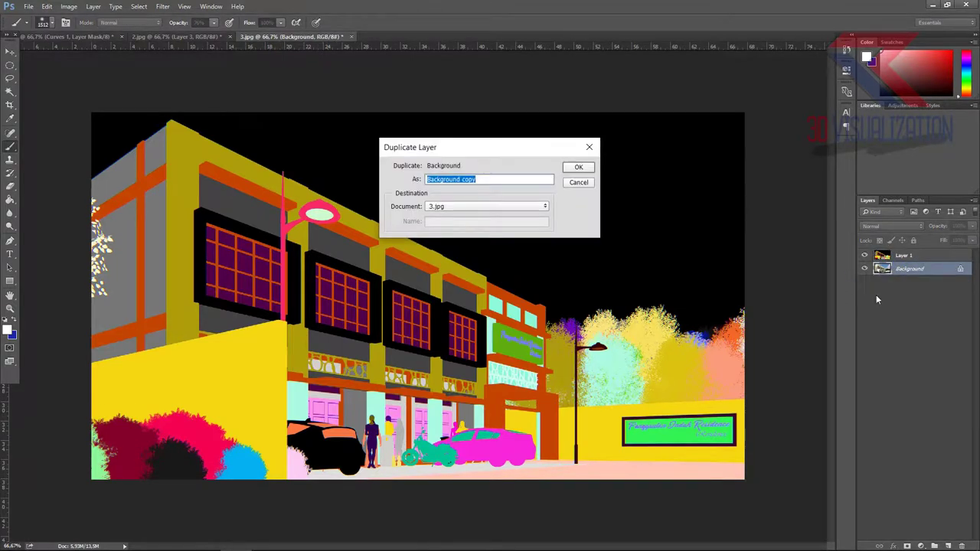
type("FINAL ")
type("RENDE")
key("Return")
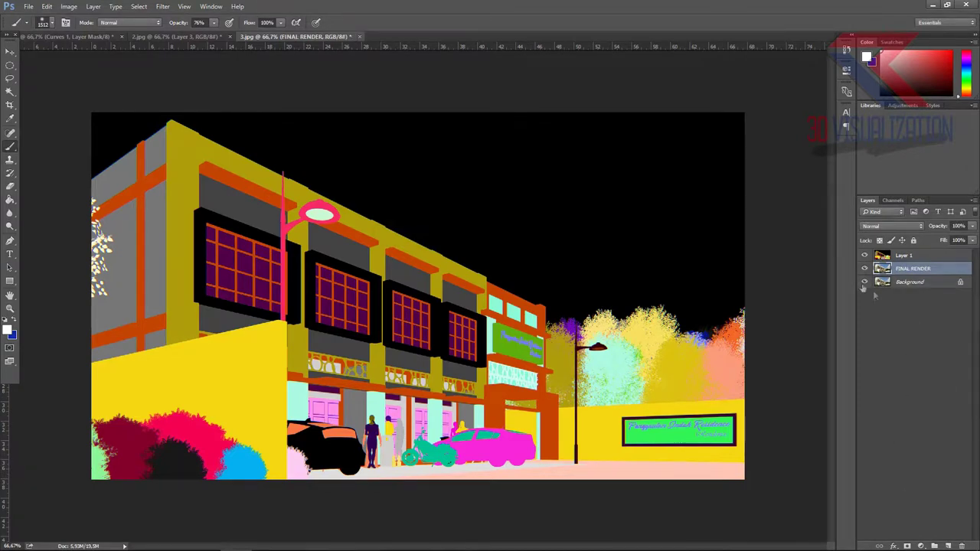
left_click(864, 257)
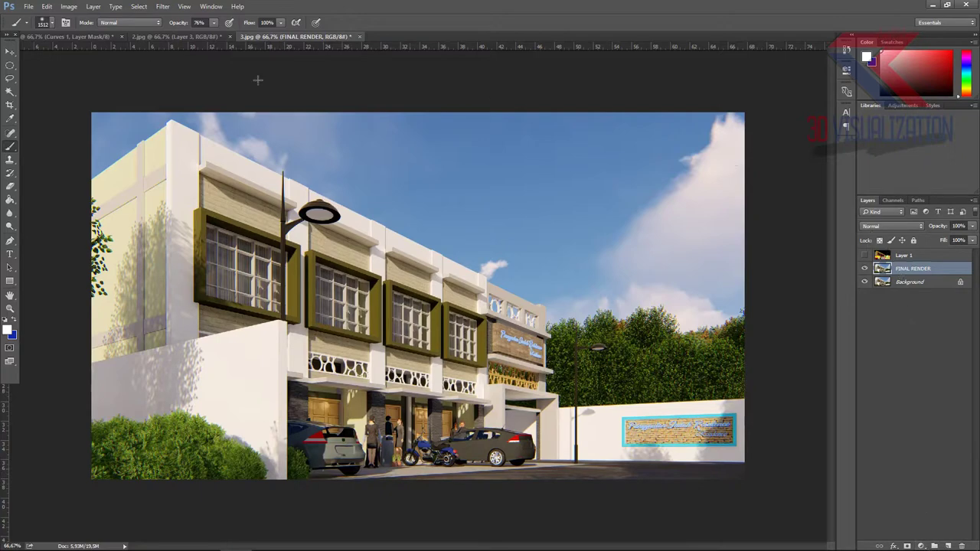
left_click(171, 6)
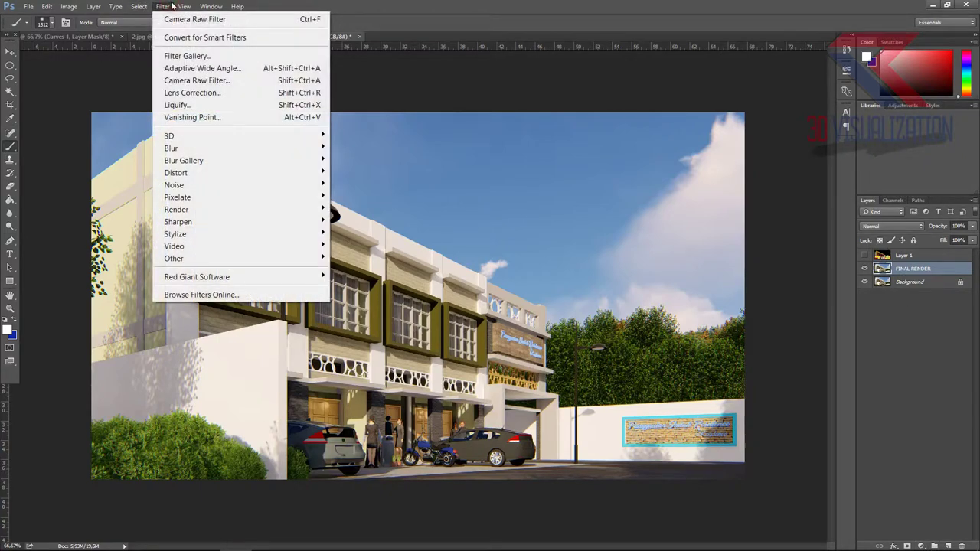
- Grade FINAL RENDER in Camera Raw: exposure +0.30, highlights -54, Greens hue -25, Blues hue +10
left_click(184, 78)
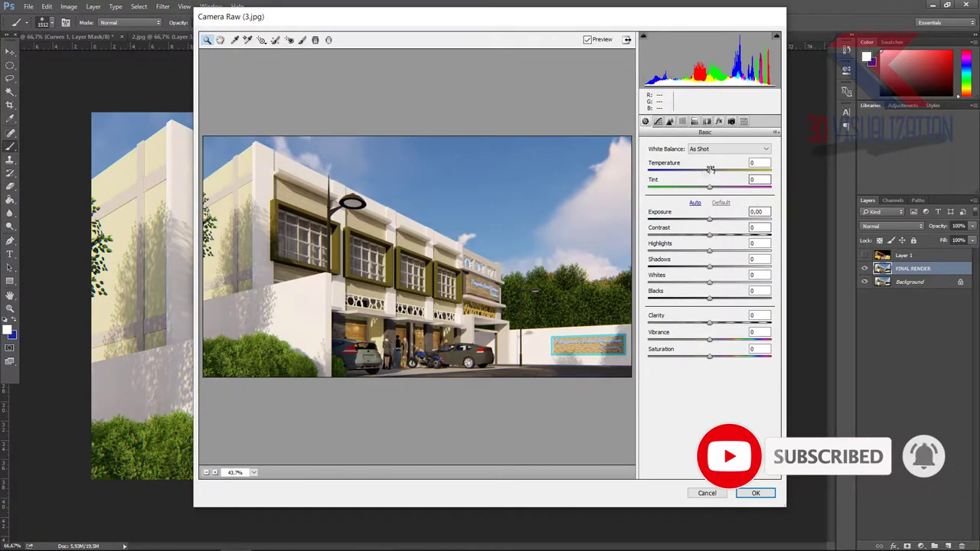
mouse_move(704, 162)
left_mouse_down()
mouse_move(714, 216)
mouse_move(704, 214)
mouse_move(733, 236)
mouse_move(715, 237)
mouse_move(751, 252)
mouse_move(676, 258)
mouse_move(697, 270)
mouse_move(728, 263)
mouse_move(676, 276)
mouse_move(733, 285)
mouse_move(679, 286)
mouse_move(708, 285)
mouse_move(727, 297)
mouse_move(693, 297)
mouse_move(716, 297)
left_mouse_up()
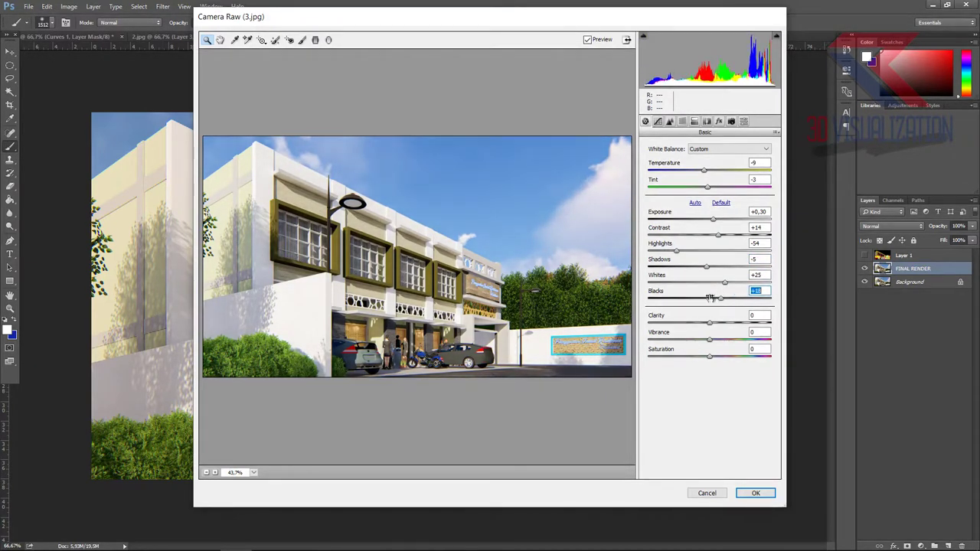
left_click(684, 121)
left_click_drag(700, 239, 679, 242)
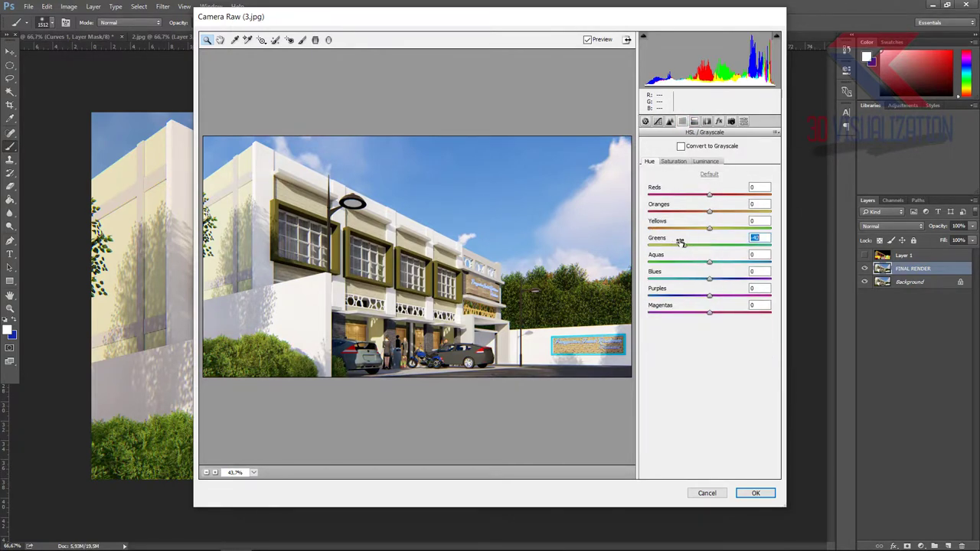
left_click_drag(709, 277, 714, 277)
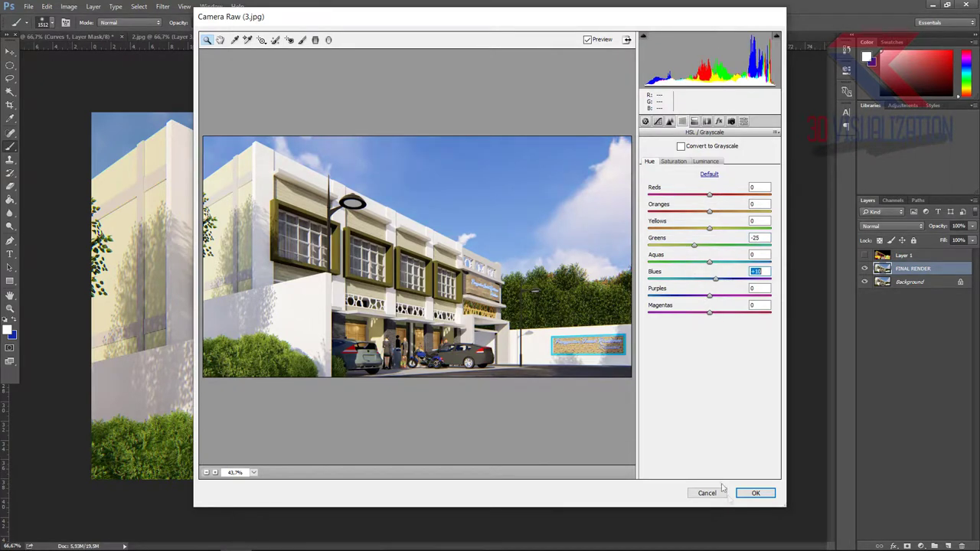
left_click(751, 493)
- Add a Color Balance layer and shift its shadows toward magenta
mouse_move(489, 548)
left_click(923, 546)
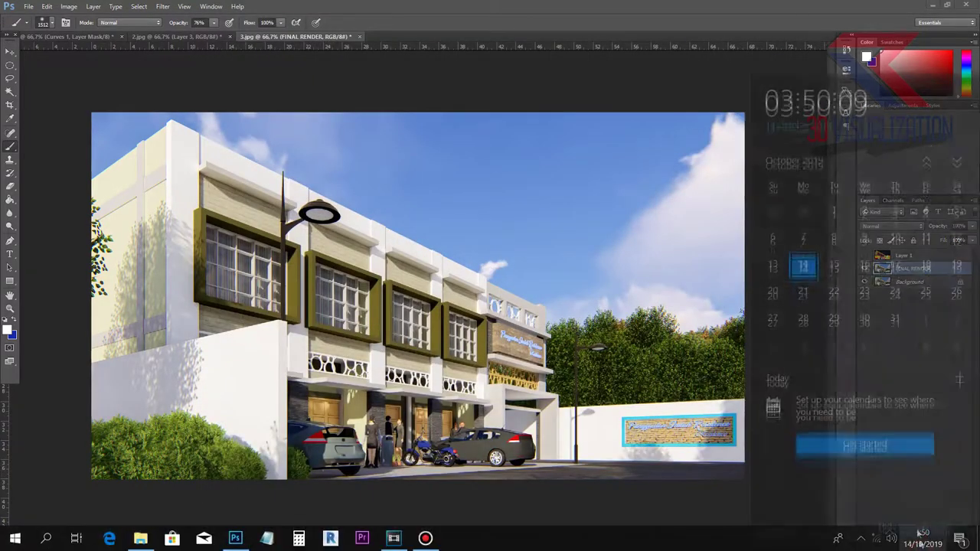
left_click(911, 431)
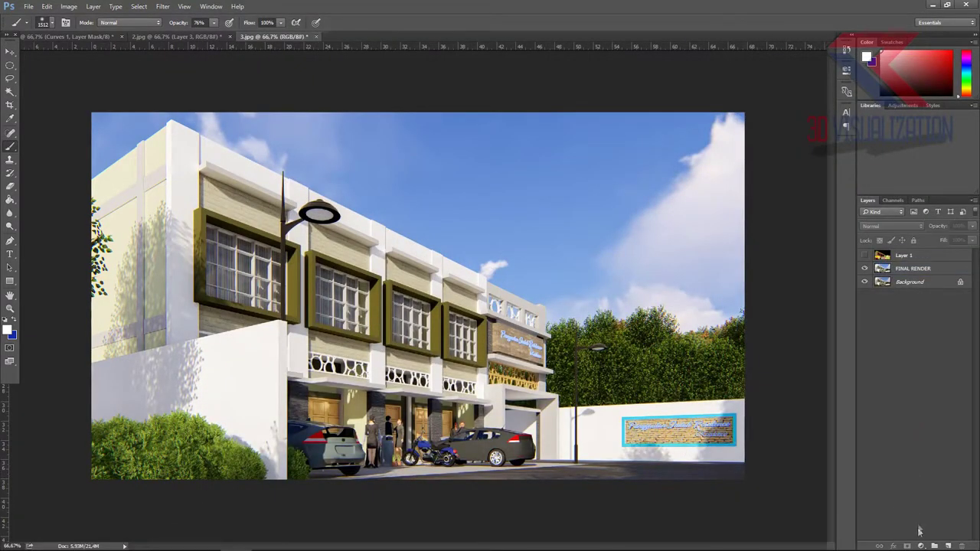
left_click(921, 546)
left_click(904, 421)
left_click(731, 94)
left_click(732, 102)
left_click_drag(747, 156, 747, 161)
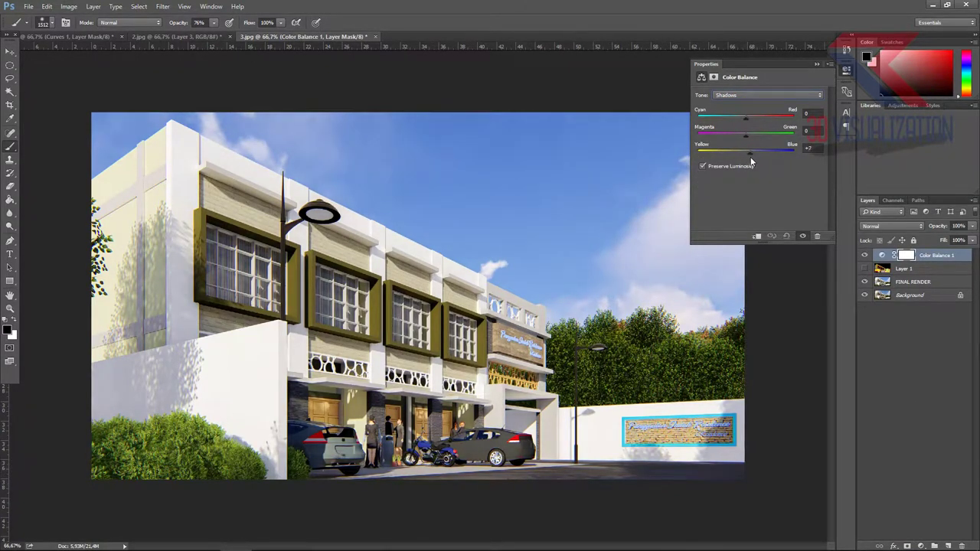
left_click_drag(751, 142, 740, 127)
- Warm the Color Balance midtones toward red and fine-tune the highlights
left_click(745, 95)
left_click(747, 105)
left_click_drag(748, 123, 750, 154)
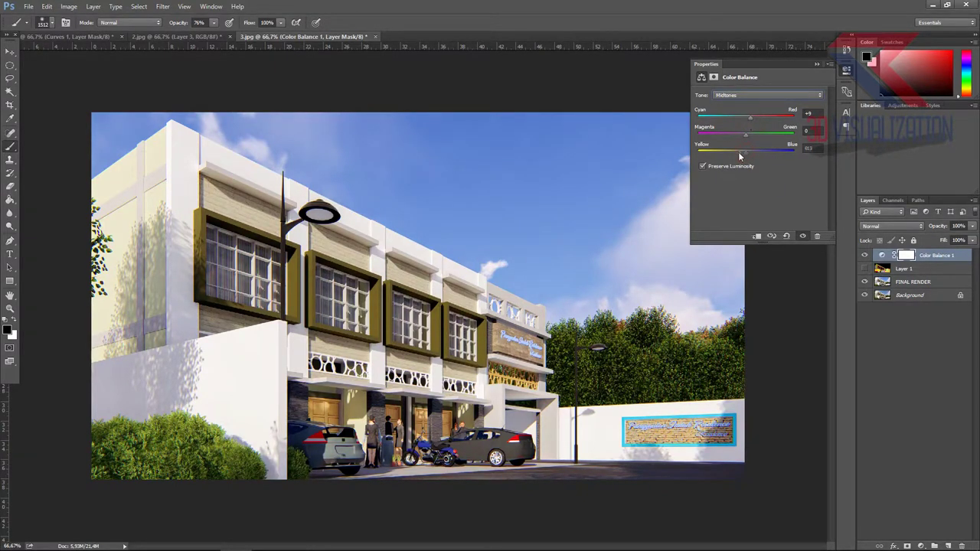
left_click(746, 95)
left_click(745, 115)
left_click_drag(746, 152, 746, 121)
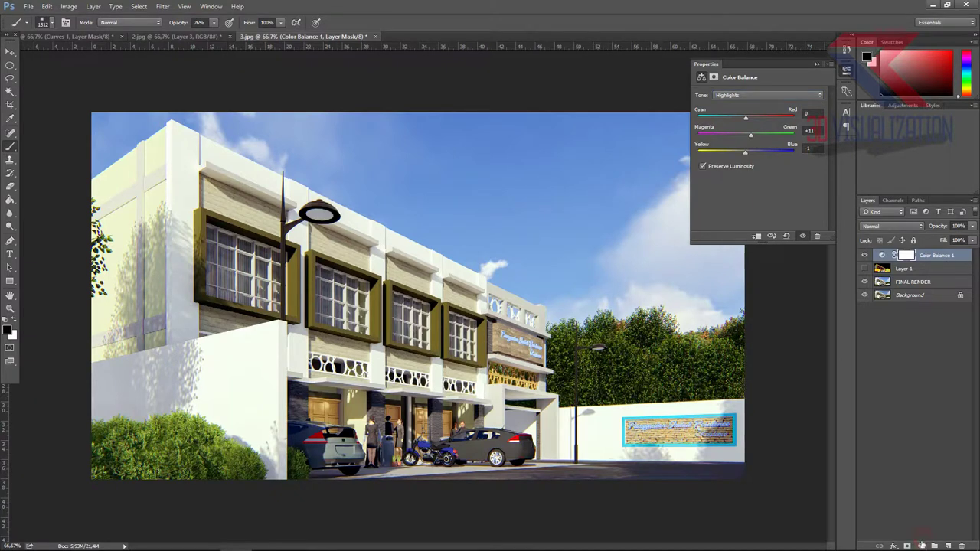
- Add a Curves layer that brightens the highlights, at 80% opacity
left_click(921, 544)
left_click(928, 368)
left_click_drag(747, 190, 741, 199)
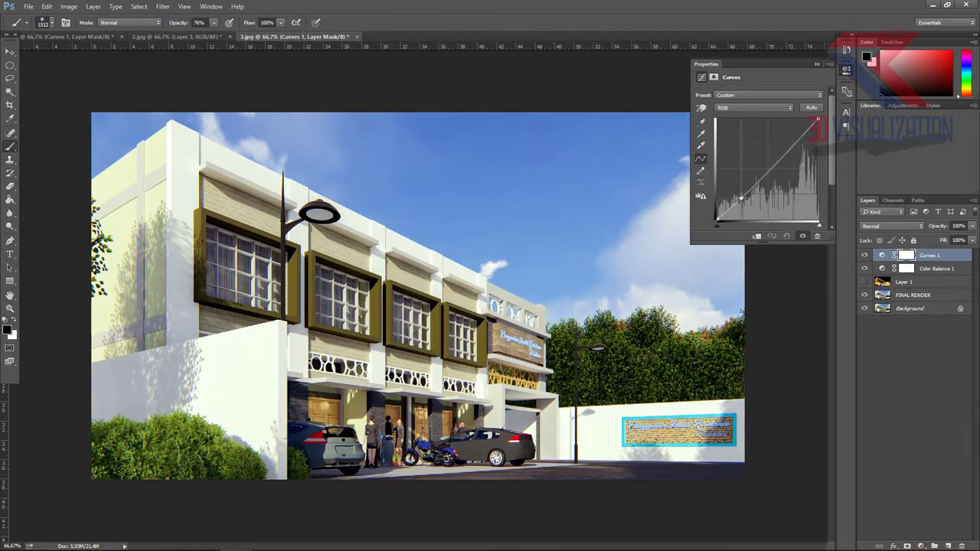
left_click_drag(801, 141, 799, 137)
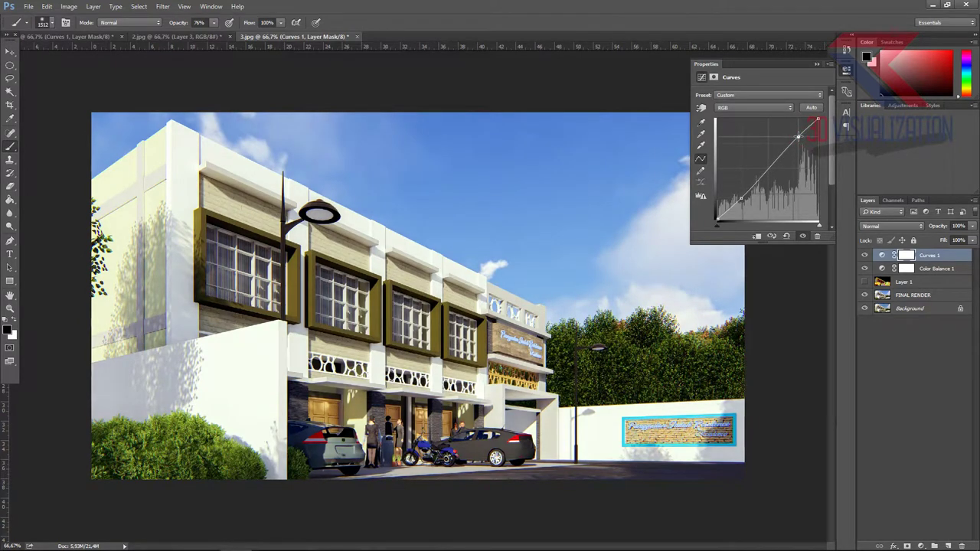
left_click_drag(936, 226, 927, 232)
- Add an Exposure adjustment of about +0.11 and select the colour-mask Layer 1
left_click(920, 546)
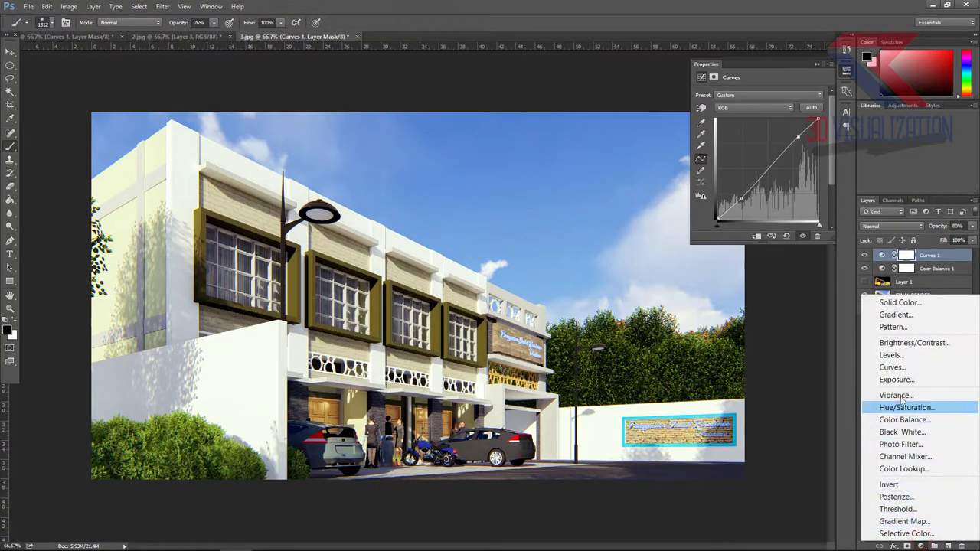
left_click(906, 380)
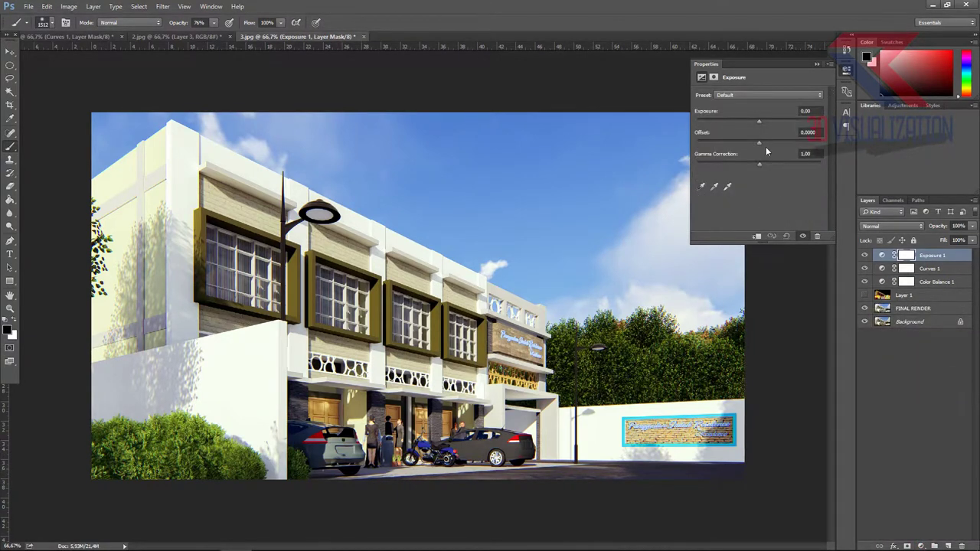
left_click_drag(757, 123, 758, 121)
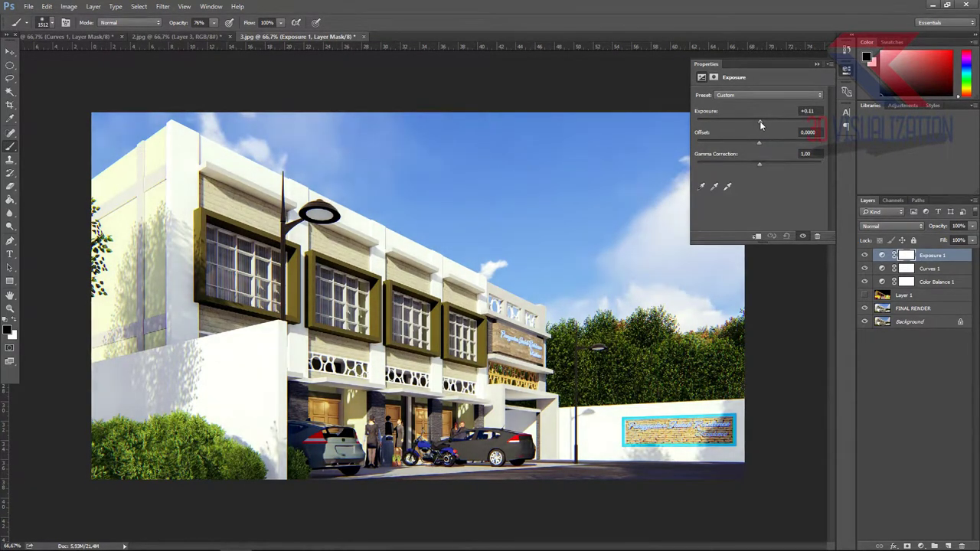
left_click(817, 64)
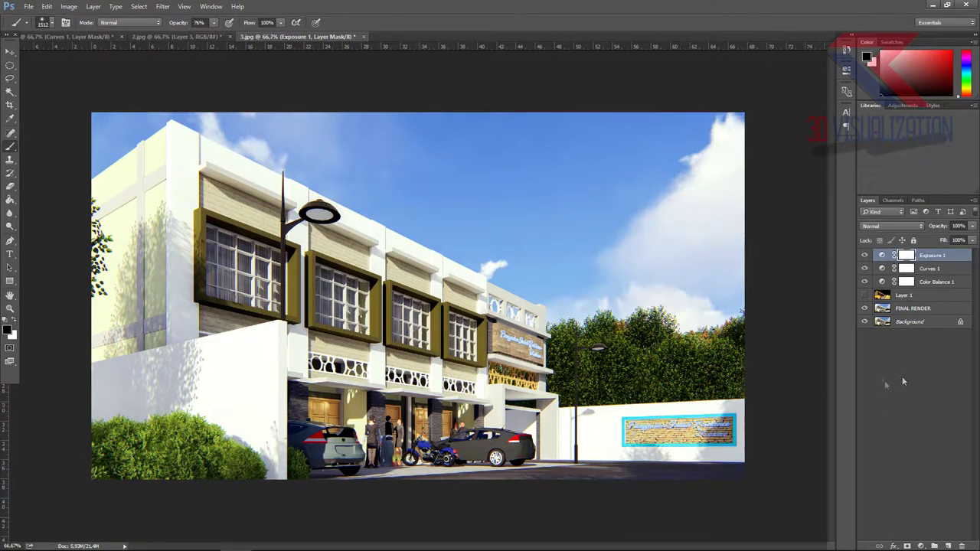
left_click(924, 295)
- Delete Layer 1 and merge FINAL RENDER with its three adjustment layers
key("Delete")
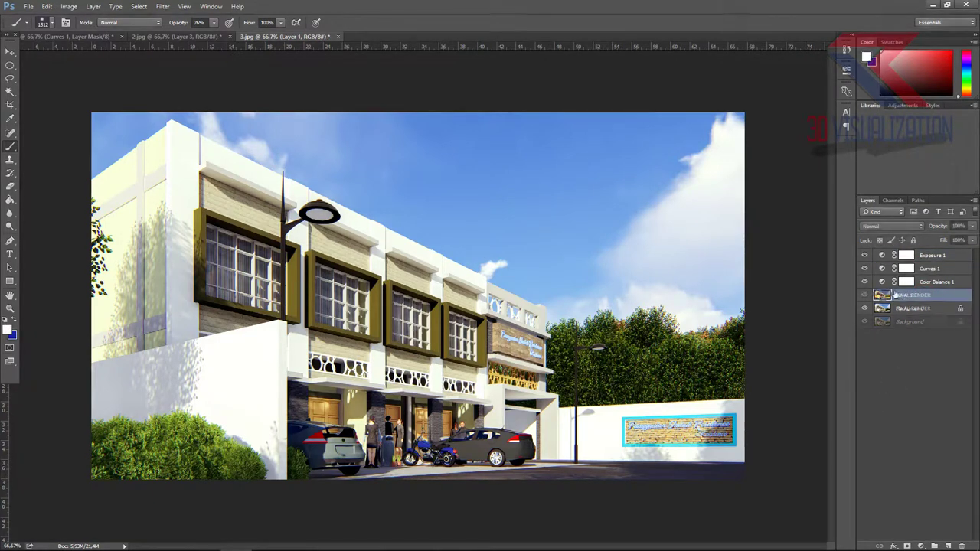
left_click(938, 255, "shift")
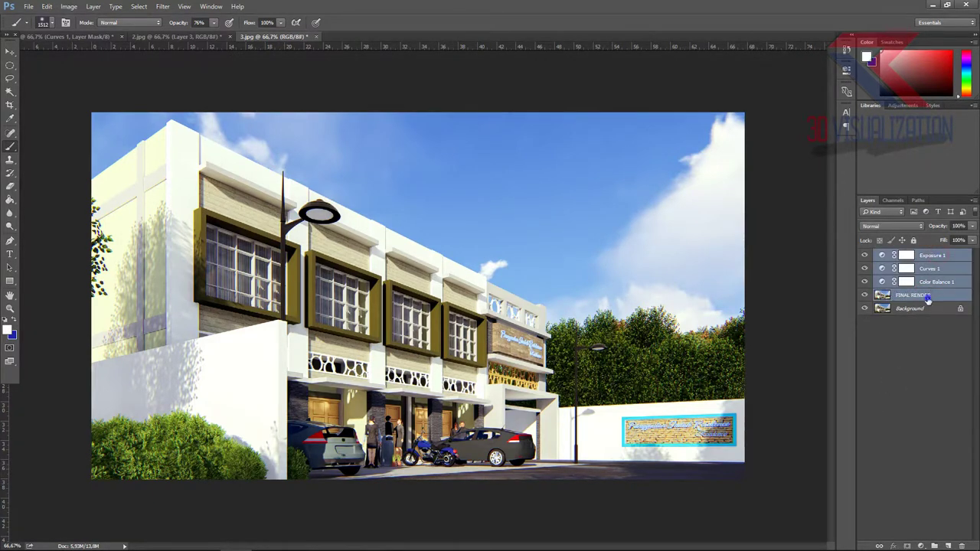
right_click(928, 299)
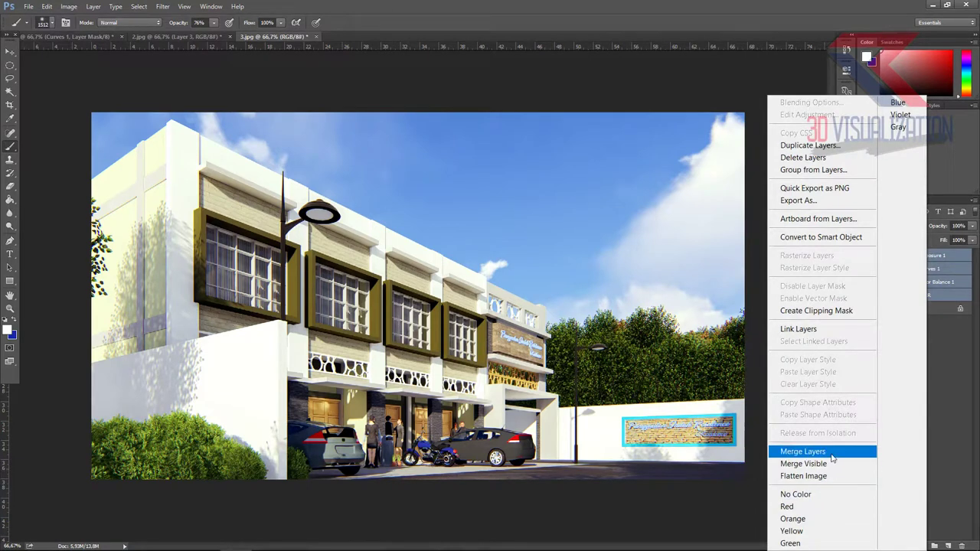
left_click(832, 458)
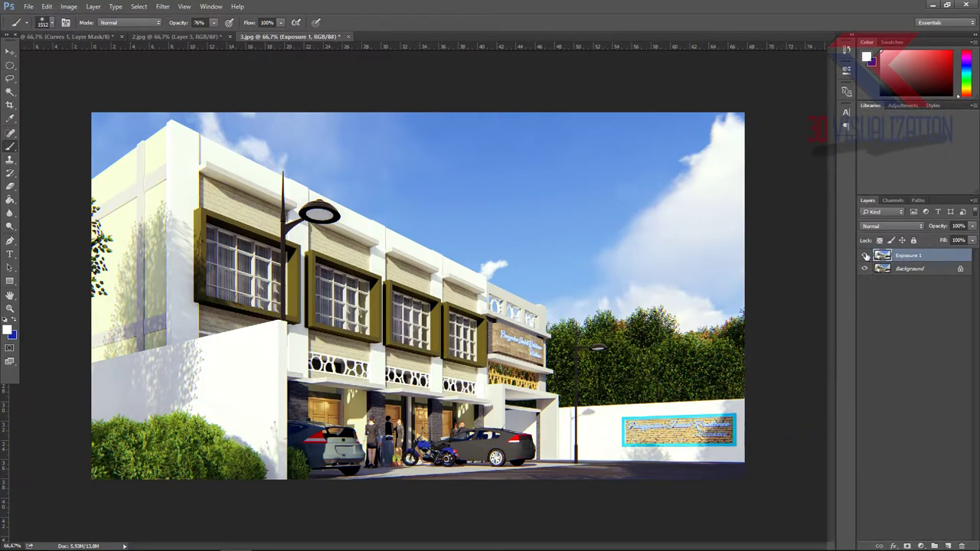
left_click(865, 255)
left_click(865, 255)
- Flatten the image and convert the locked Background into Layer 0
left_click(909, 269, "shift")
right_click(909, 270)
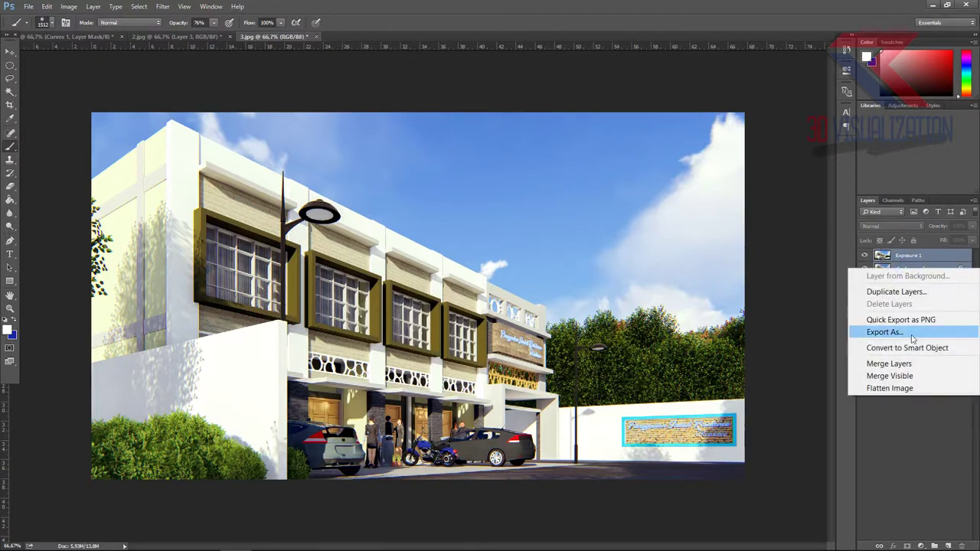
right_click(910, 262)
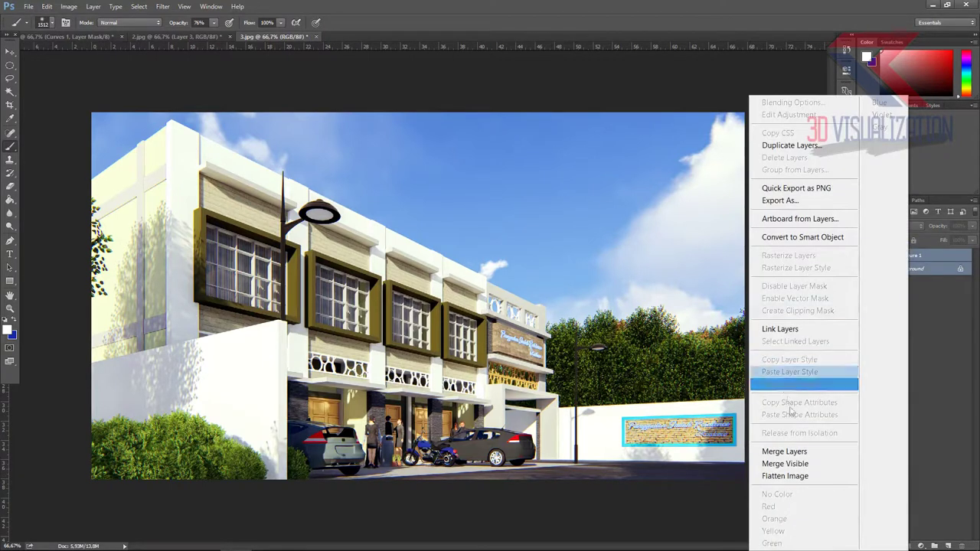
left_click(802, 476)
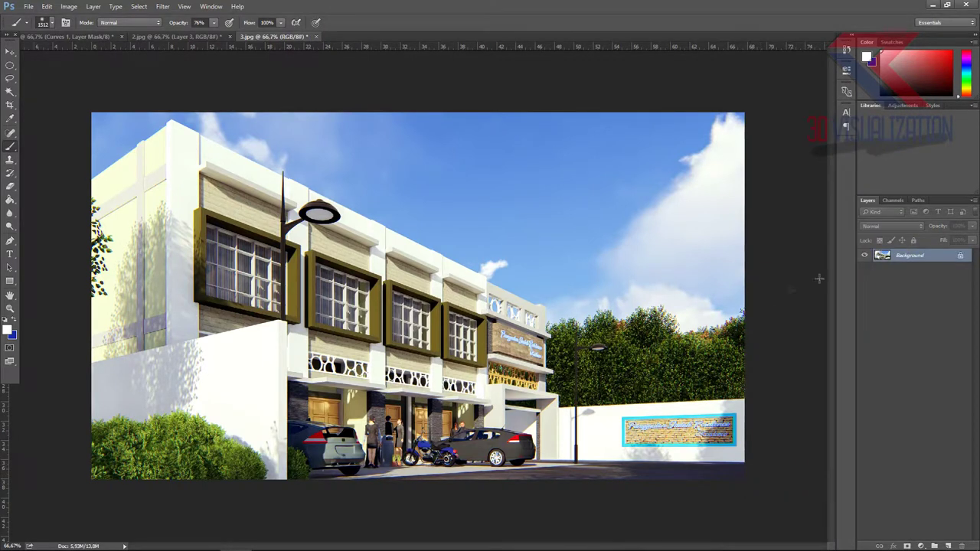
right_click(909, 258)
right_click(910, 259)
double_click(909, 258)
- Confirm the Layer 0 name and add a Stroke effect in Layer Style
left_click(577, 172)
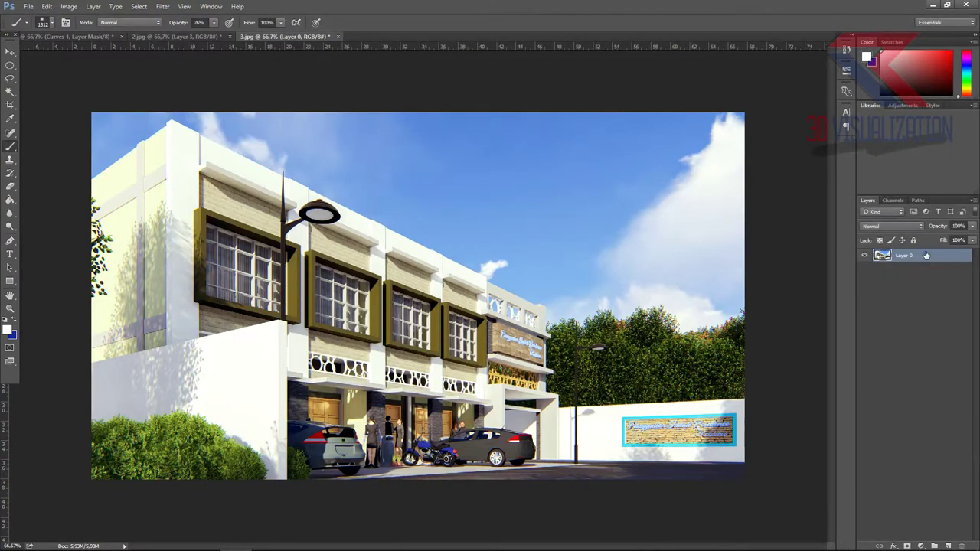
right_click(923, 257)
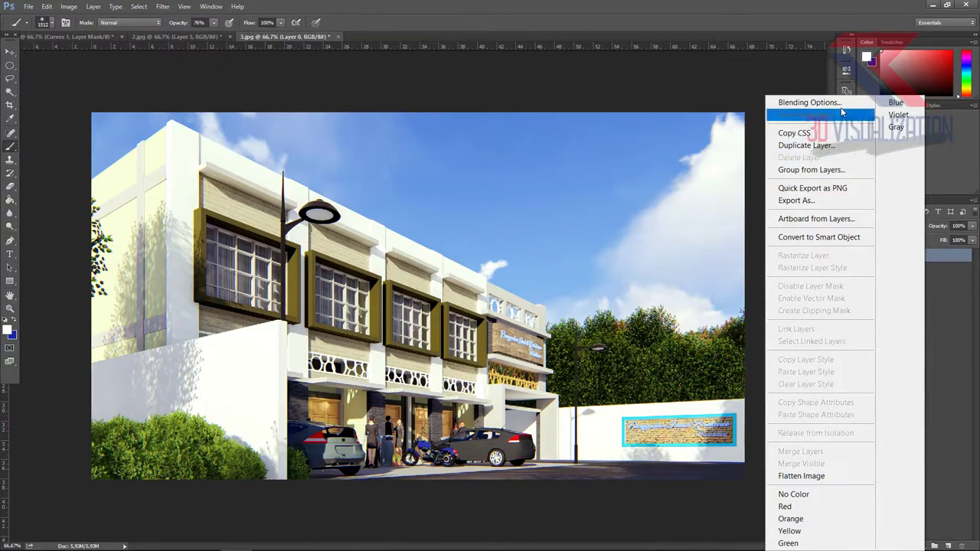
left_click(816, 101)
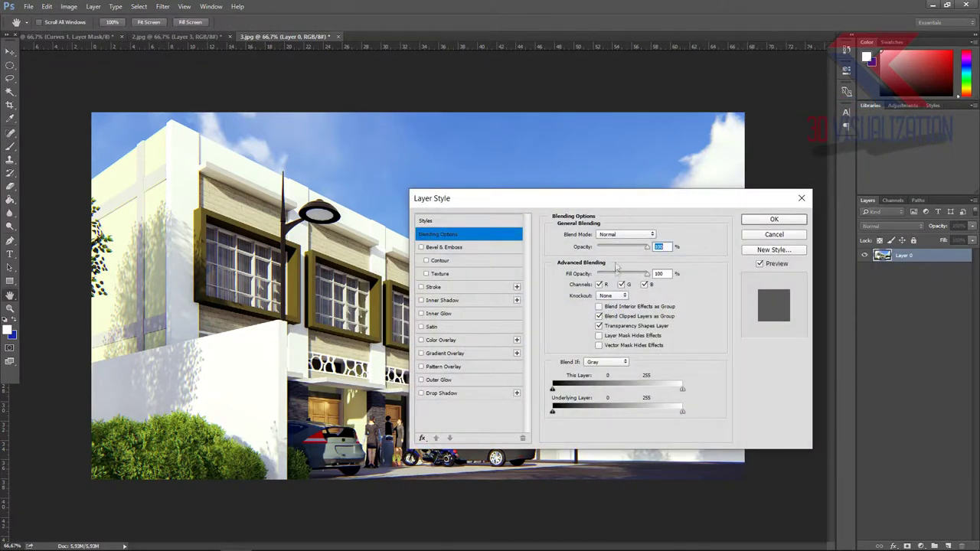
left_click(420, 287)
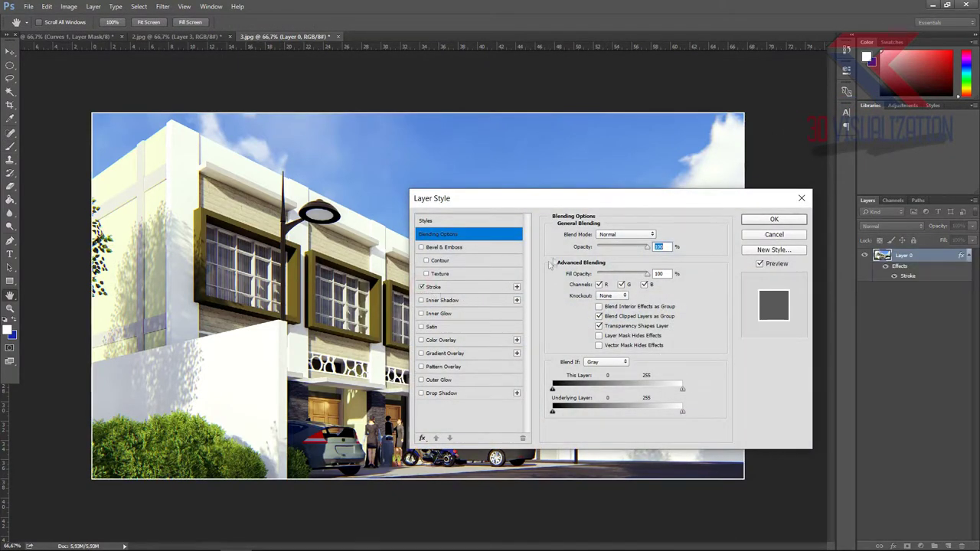
left_click(473, 287)
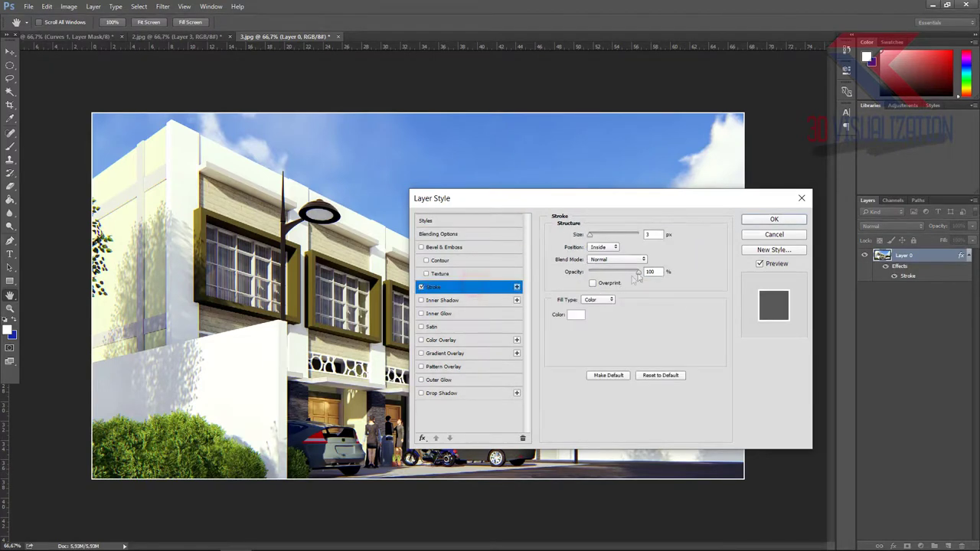
- Set the stroke to 25 px in black and apply the border
double_click(650, 234)
type("15")
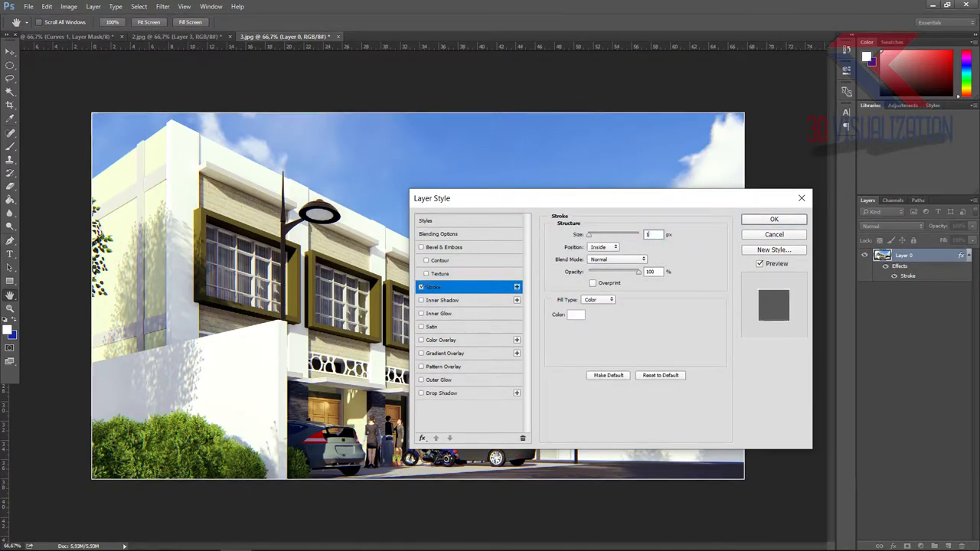
double_click(650, 234)
type("20")
type("25")
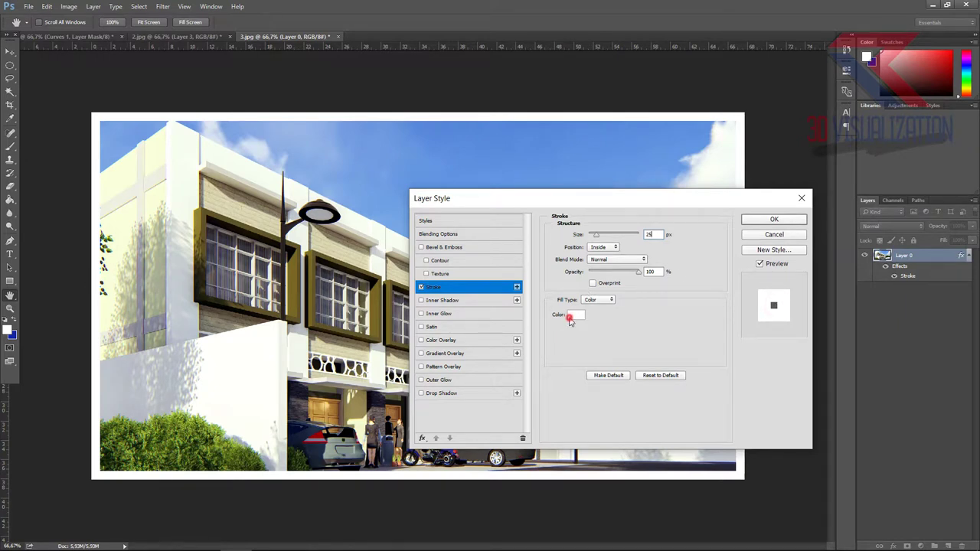
left_click(572, 315)
left_click(434, 262)
left_click(667, 130)
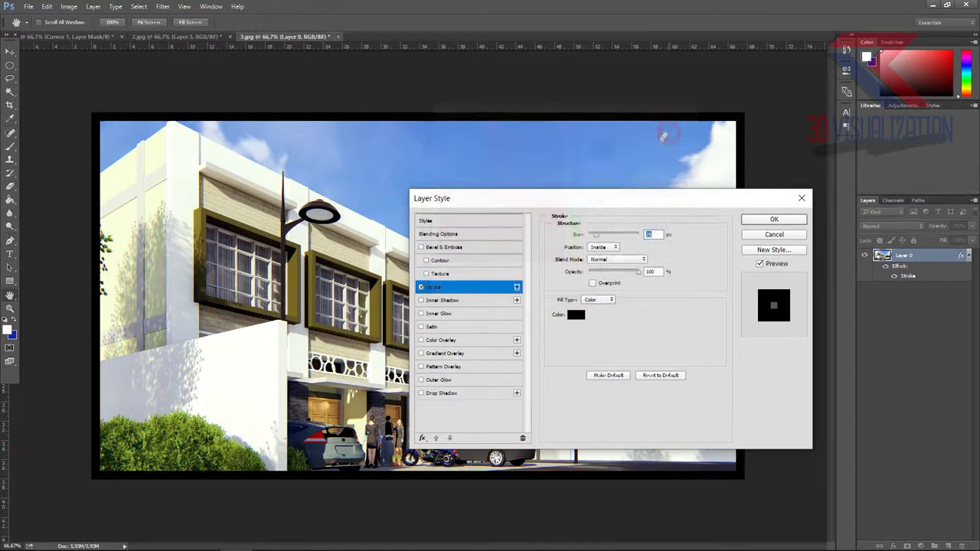
left_click(774, 220)
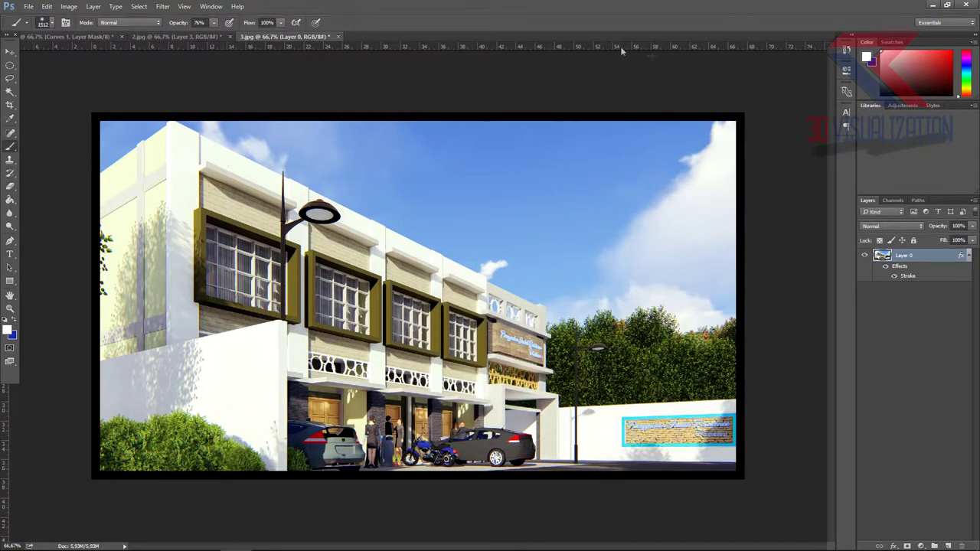
- Hide the border effect and open LOGO BARU.png from the LOGOGU folder
left_click(884, 268)
left_click(28, 6)
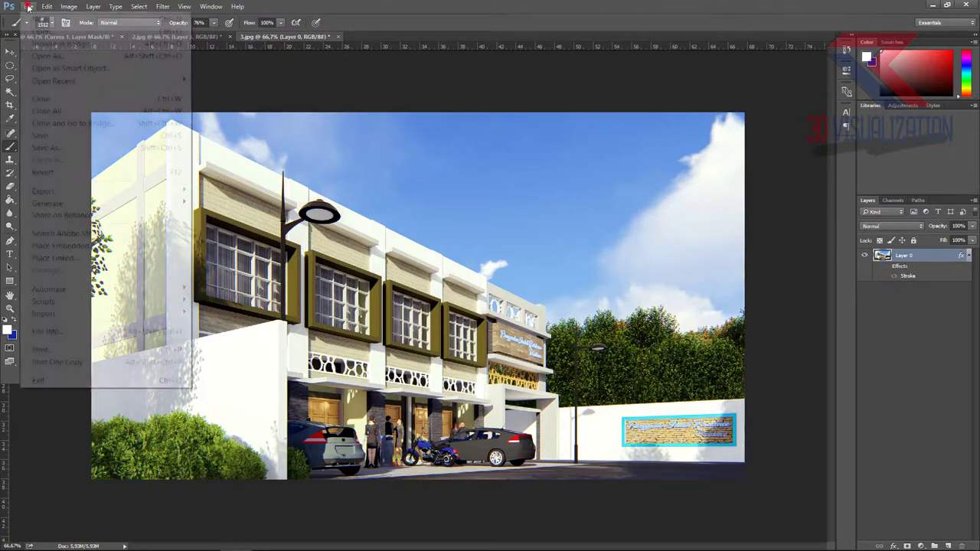
left_click(44, 33)
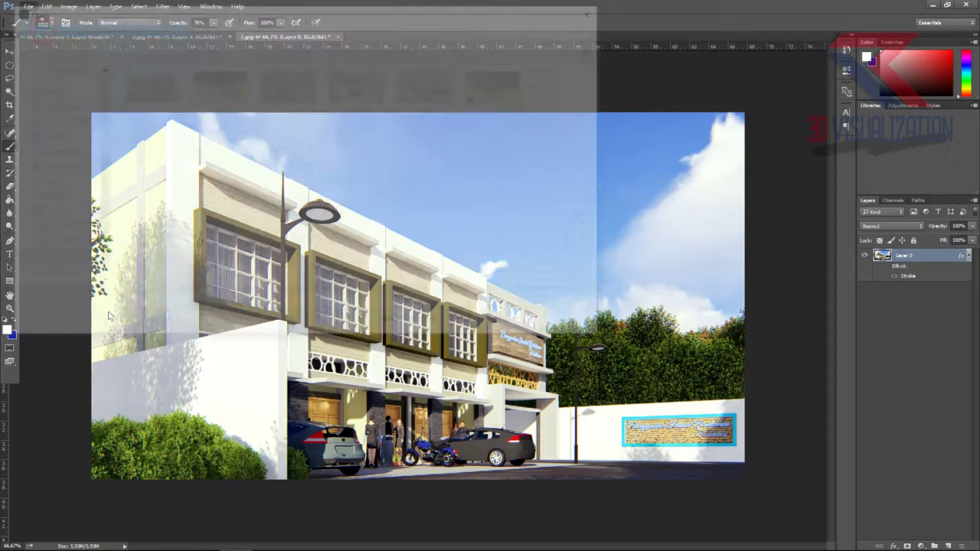
left_click(52, 238)
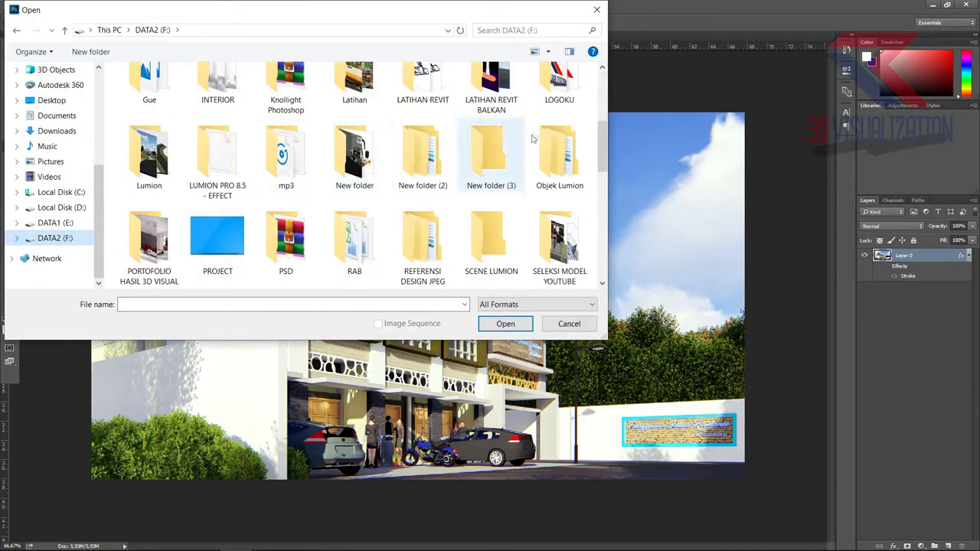
scroll(559, 92, "up", 1)
double_click(559, 88)
double_click(561, 99)
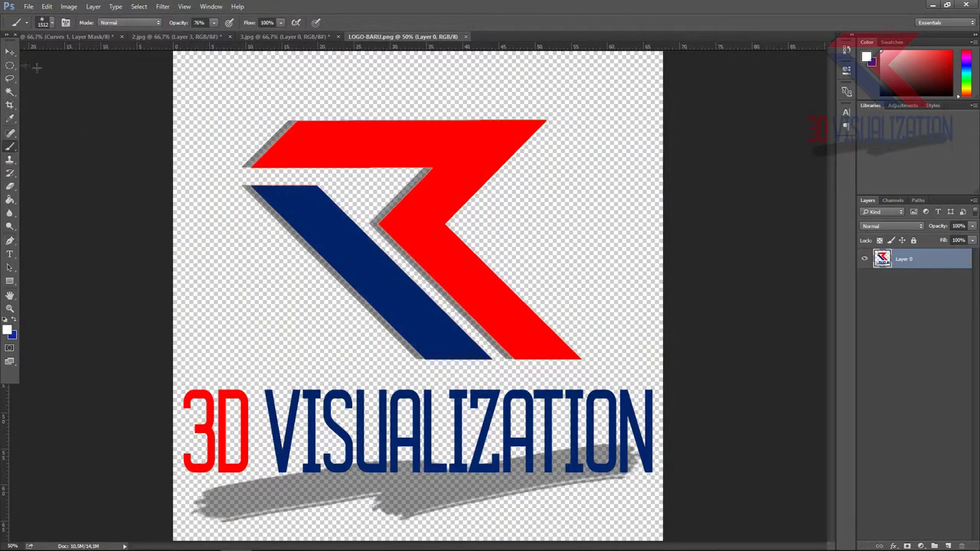
- Move the logo into the street render, scale it to about 16%, and place it on the facade
left_click(10, 52)
mouse_move(467, 163)
left_mouse_down()
mouse_move(265, 67)
mouse_move(343, 176)
left_mouse_up()
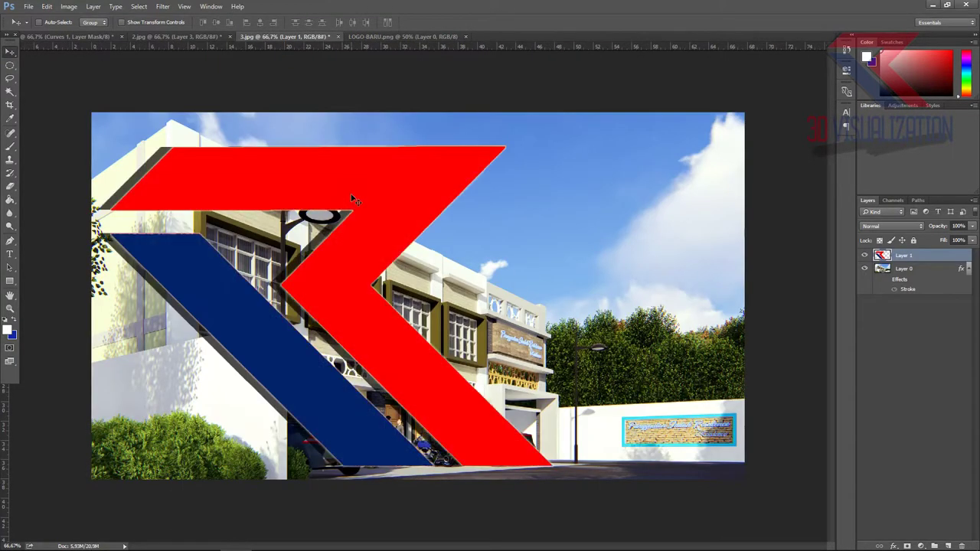
key("ctrl+t")
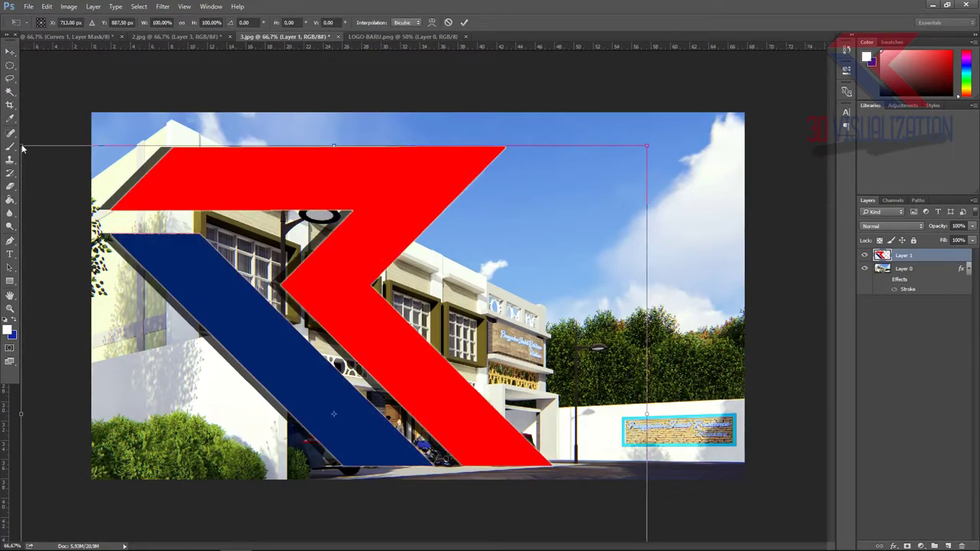
left_click_drag(196, 280, 229, 224)
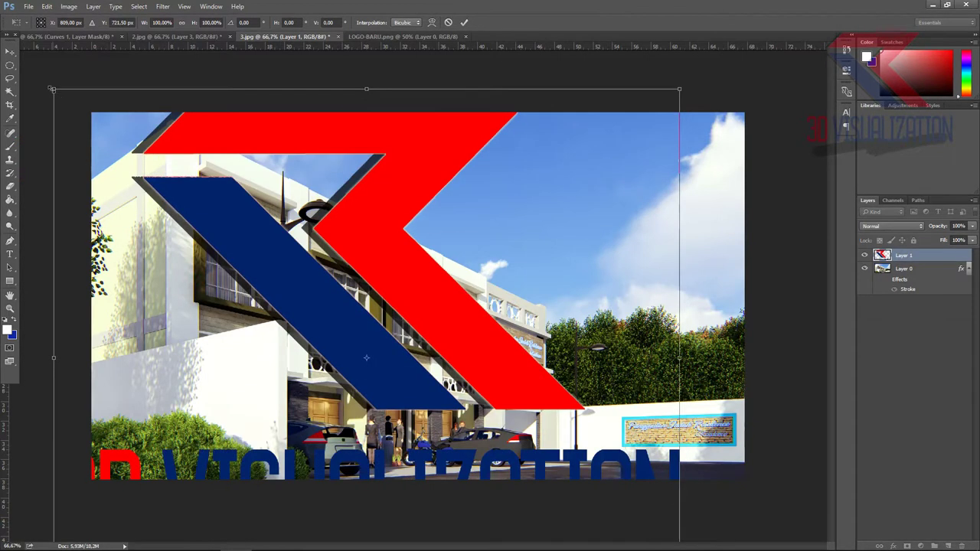
left_click_drag(53, 90, 468, 388, "shift")
left_click_drag(551, 459, 514, 298)
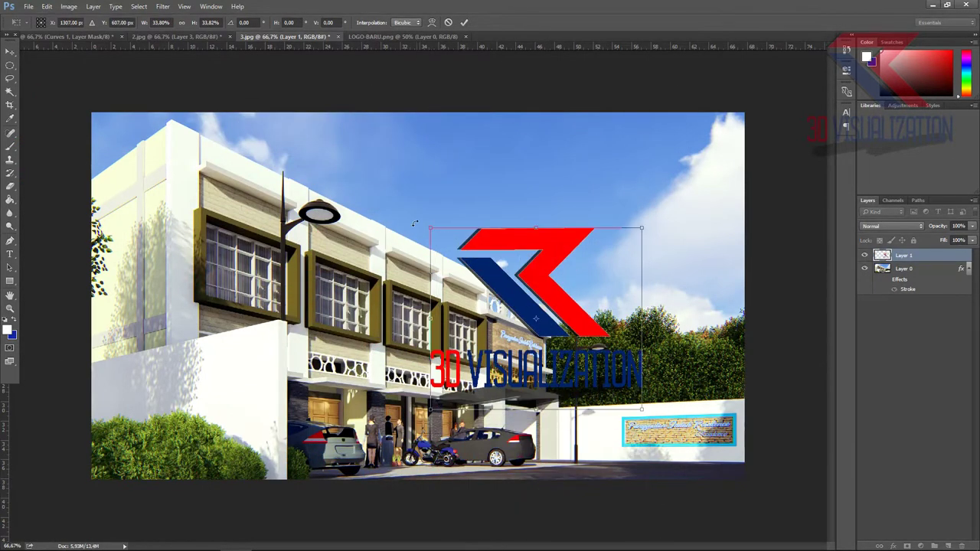
left_click_drag(430, 226, 540, 319, "shift")
left_click_drag(573, 366, 386, 326)
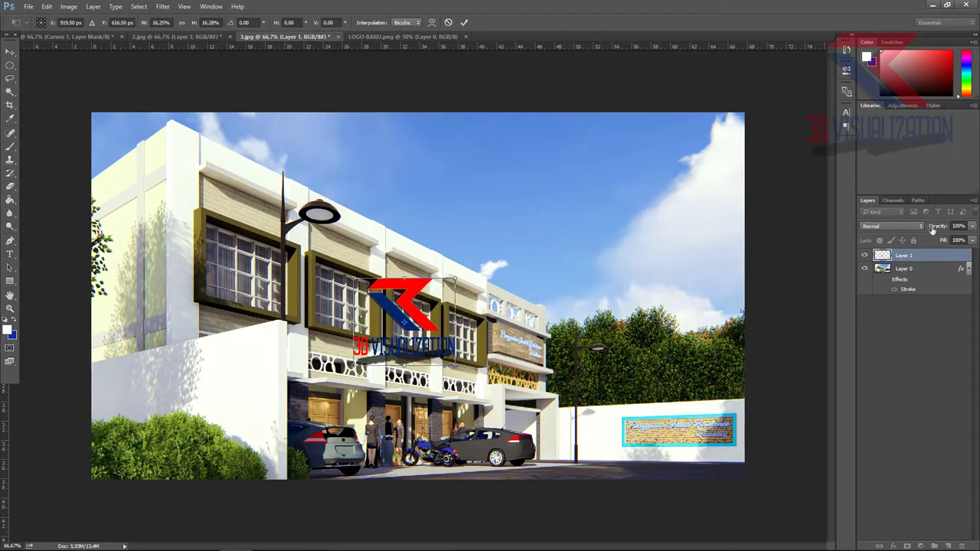
- Set the logo layer opacity to 30% and commit the transform
left_click_drag(932, 230, 871, 234)
type("30")
key("Return")
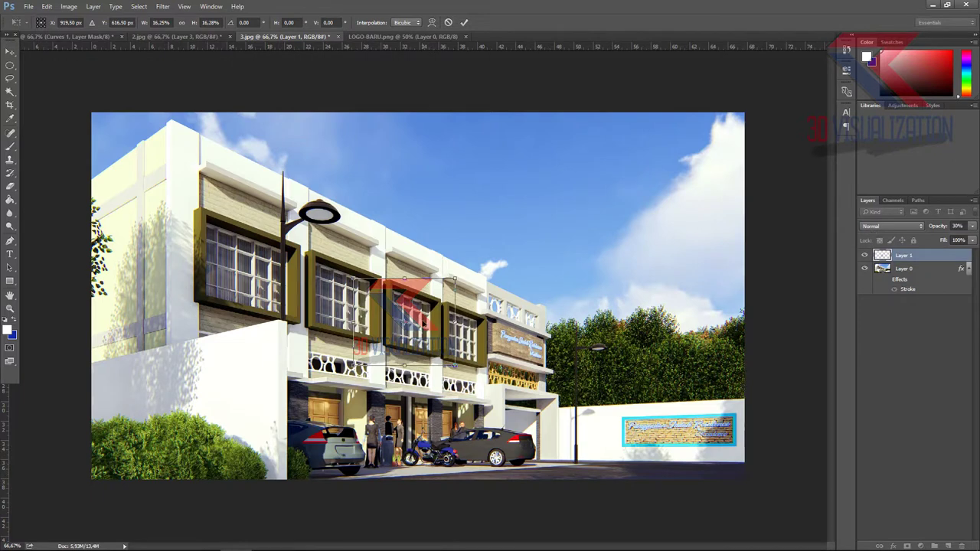
left_click(464, 22)
- Copy the logo onto the aerial render and the house render's wall
mouse_move(405, 318)
left_mouse_down()
mouse_move(163, 38)
mouse_move(245, 278)
left_mouse_up()
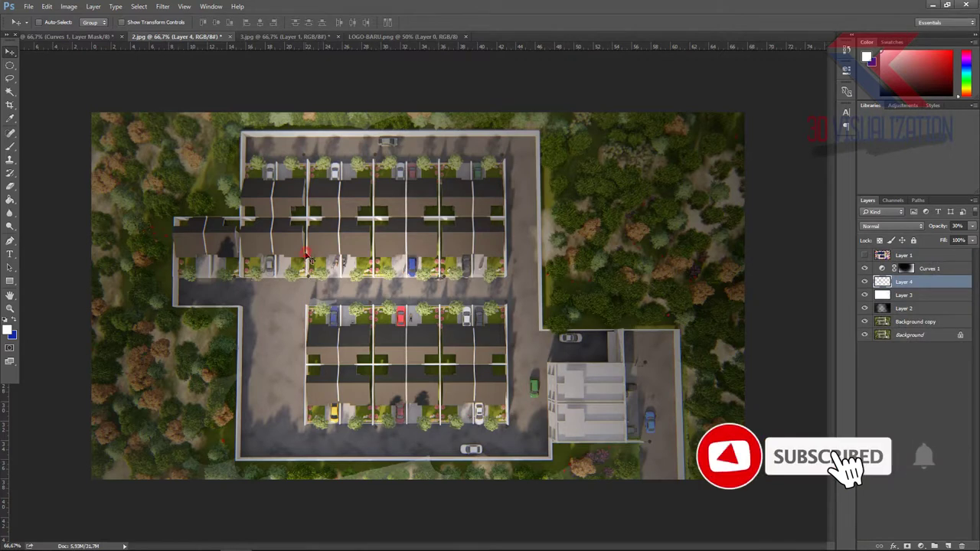
left_click_drag(247, 277, 486, 286)
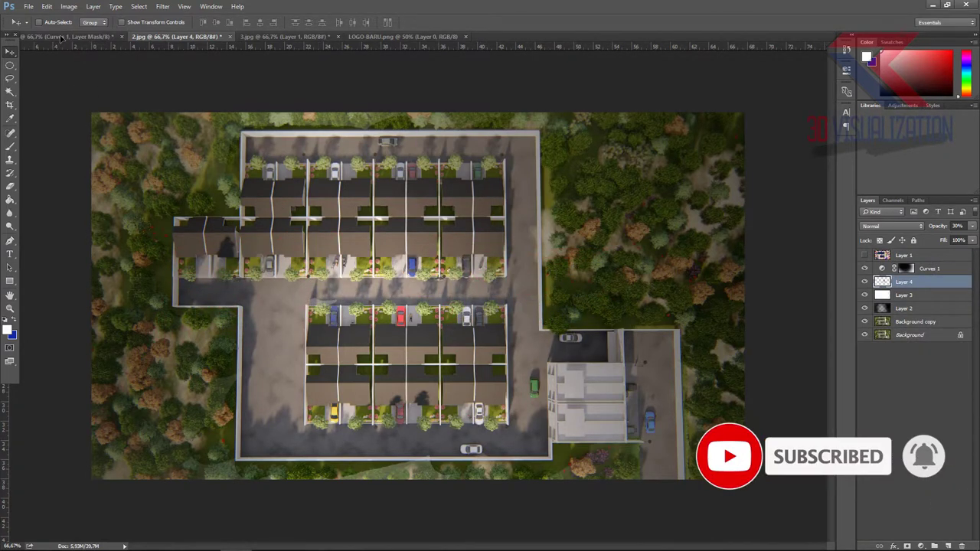
left_click(69, 36)
mouse_move(283, 282)
left_mouse_down()
mouse_move(597, 326)
mouse_move(350, 290)
left_mouse_up()
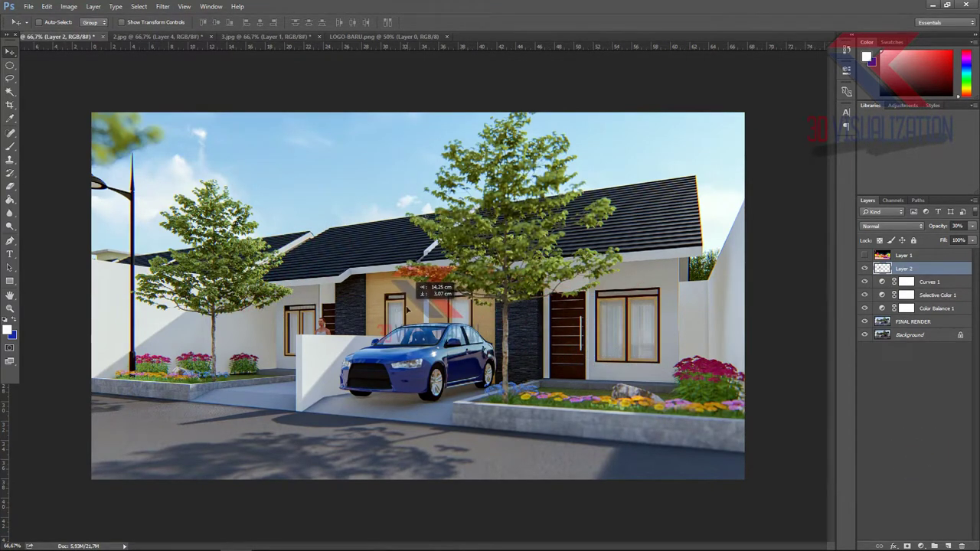
left_click_drag(349, 290, 358, 288)
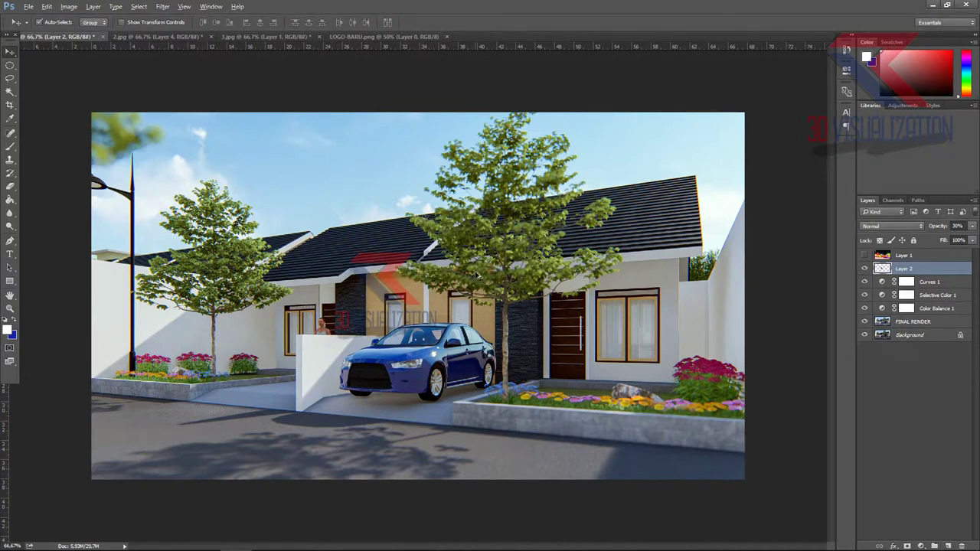
- Start a Save for Web PNG-24 export and browse to the DATA1 (E:) drive
left_click(28, 7)
mouse_move(43, 190)
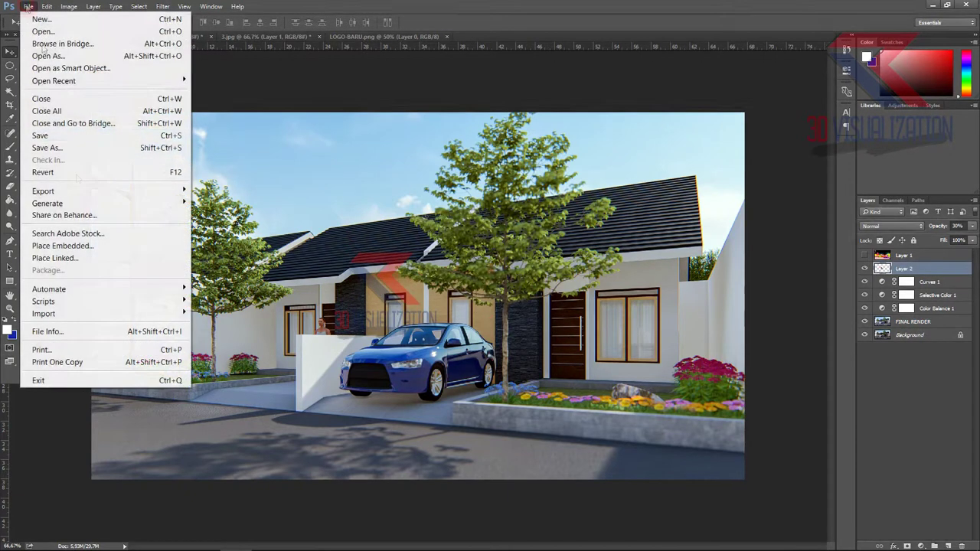
left_click(260, 239)
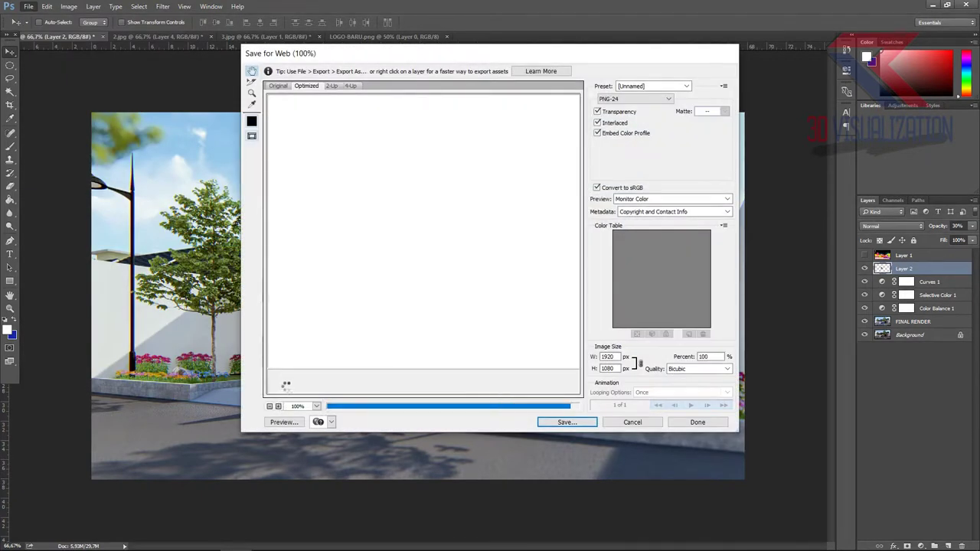
left_click(579, 423)
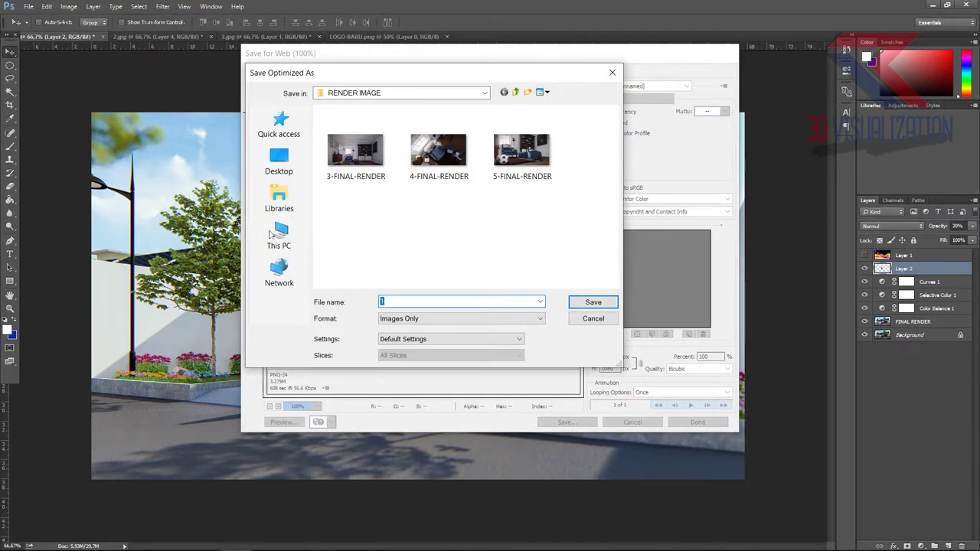
left_click(278, 233)
scroll(460, 214, "down", 3)
left_click(542, 228)
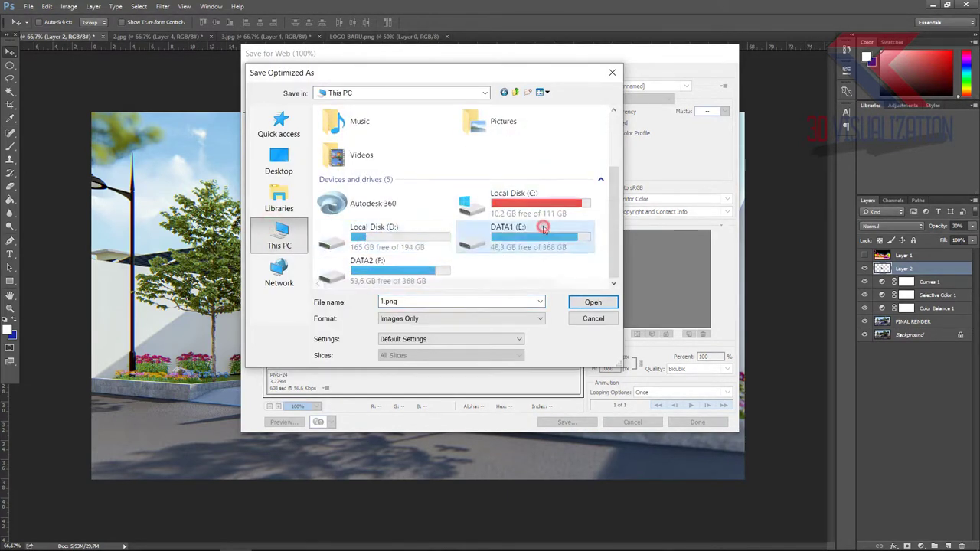
double_click(543, 228)
- Go to YOUTUBE\LUMION\FULL TUTORIAL\PERUMAHAN ANIMASI\RENDER IMAGE and edit the file name
scroll(375, 230, "down", 4)
scroll(372, 260, "down", 3)
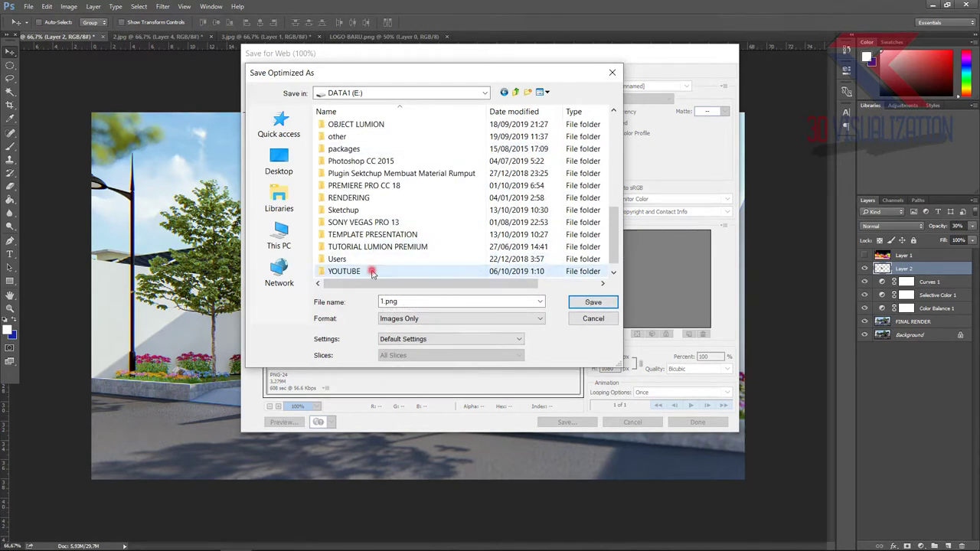
double_click(372, 271)
scroll(525, 145, "down", 3)
double_click(436, 149)
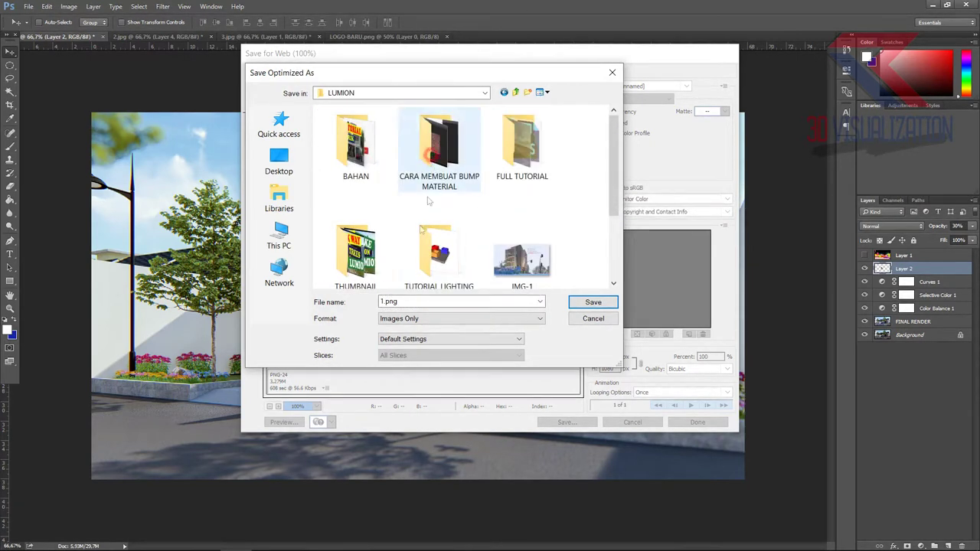
scroll(428, 201, "down", 2)
scroll(429, 207, "up", 2)
double_click(525, 147)
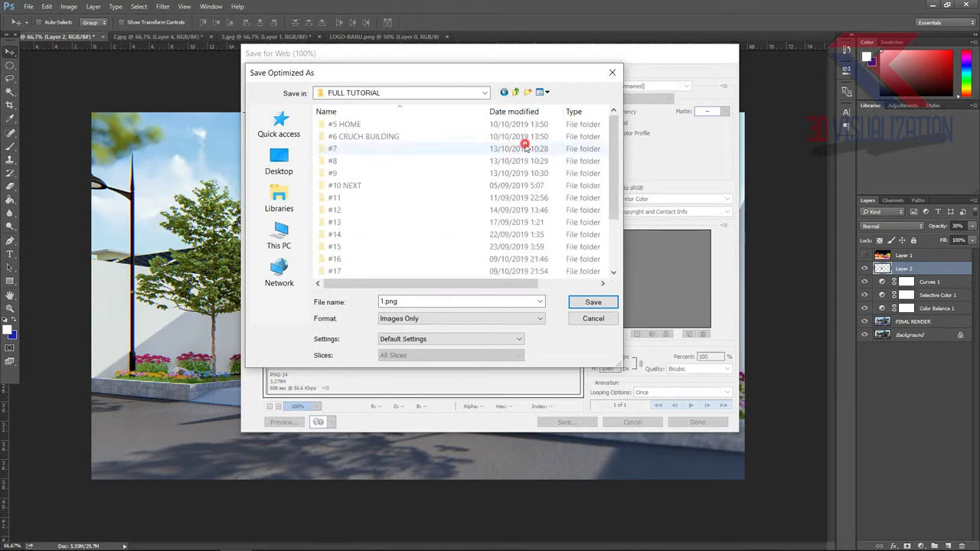
scroll(389, 235, "down", 3)
double_click(383, 227)
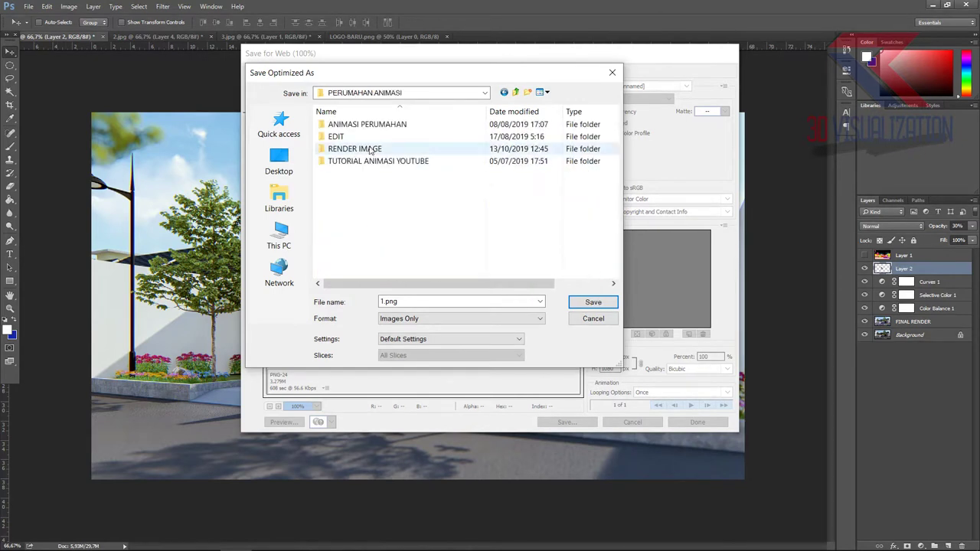
double_click(370, 150)
left_click(408, 301)
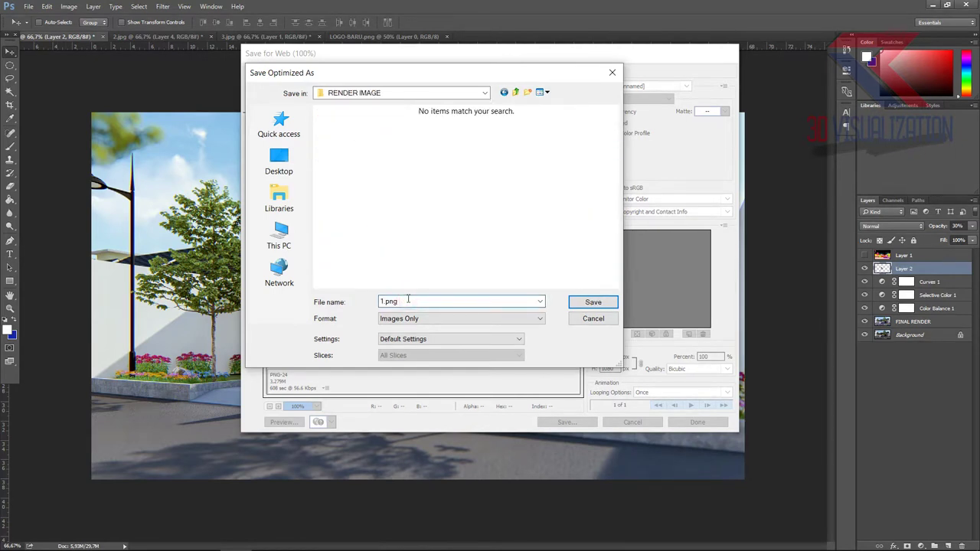
key("BackSpace")
key("BackSpace")
key("BackSpace")
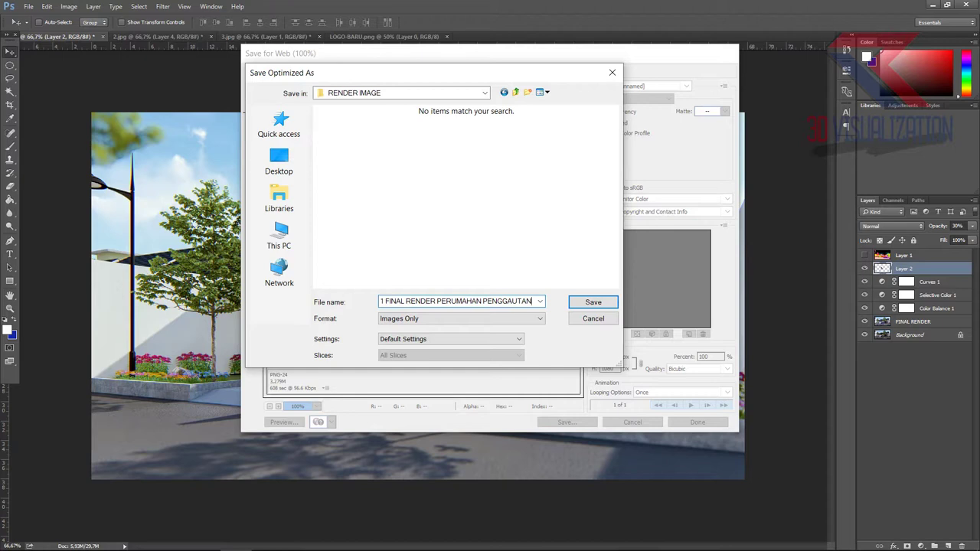
- Finish saving the house render PNG, then export the site plan as PNG-24 'FINAL RENDER PERUMAHAN PENGGAUTAN' into RENDER IMAGE
left_click_drag(531, 301, 385, 301)
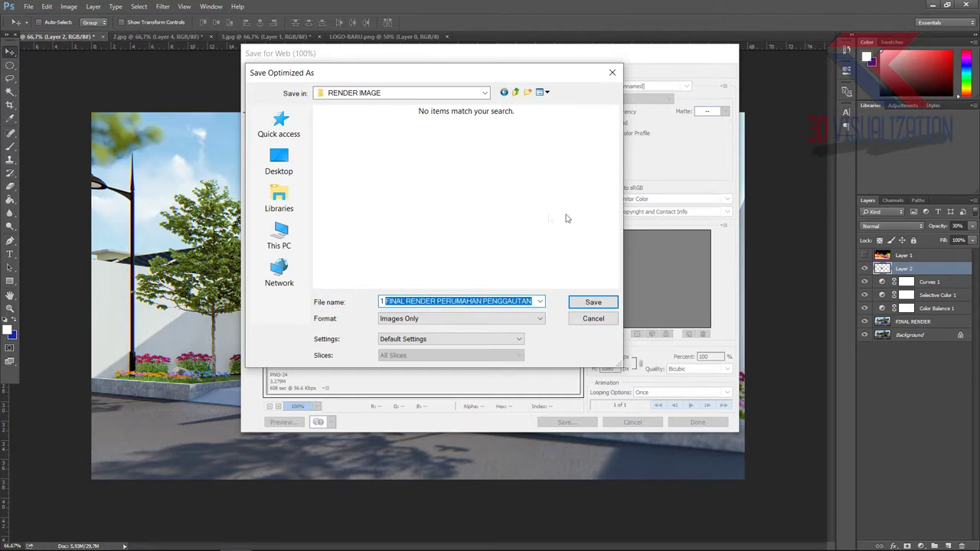
left_click(591, 302)
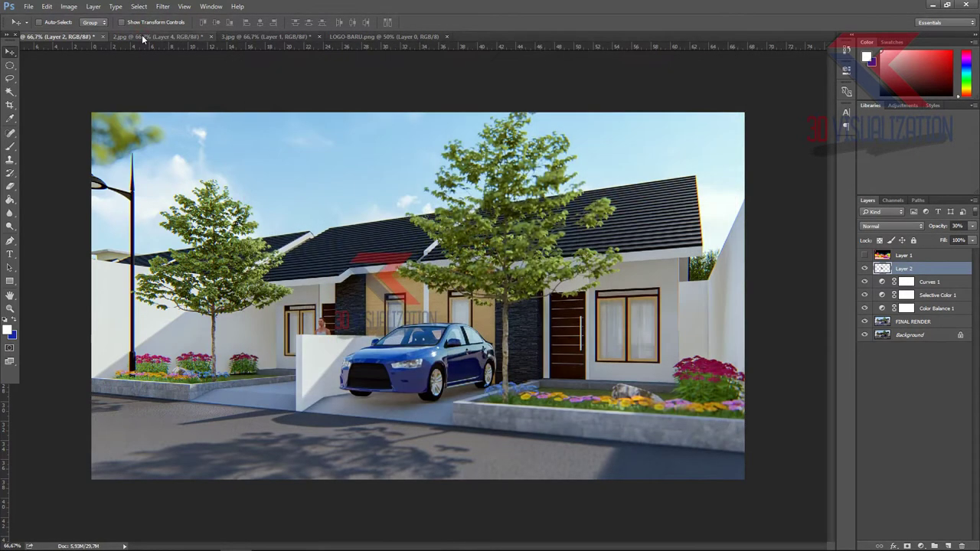
left_click(157, 36)
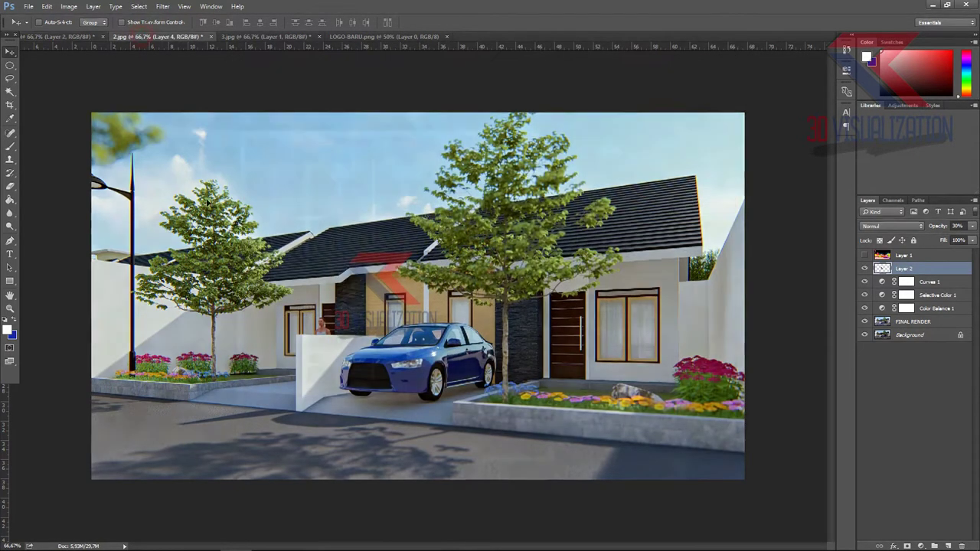
key("ctrl+alt+shift+s")
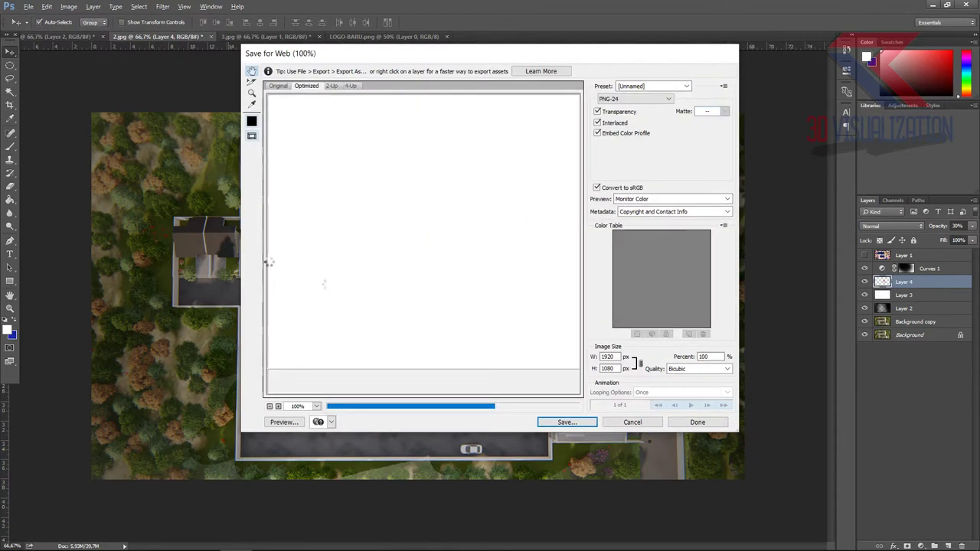
left_click(573, 427)
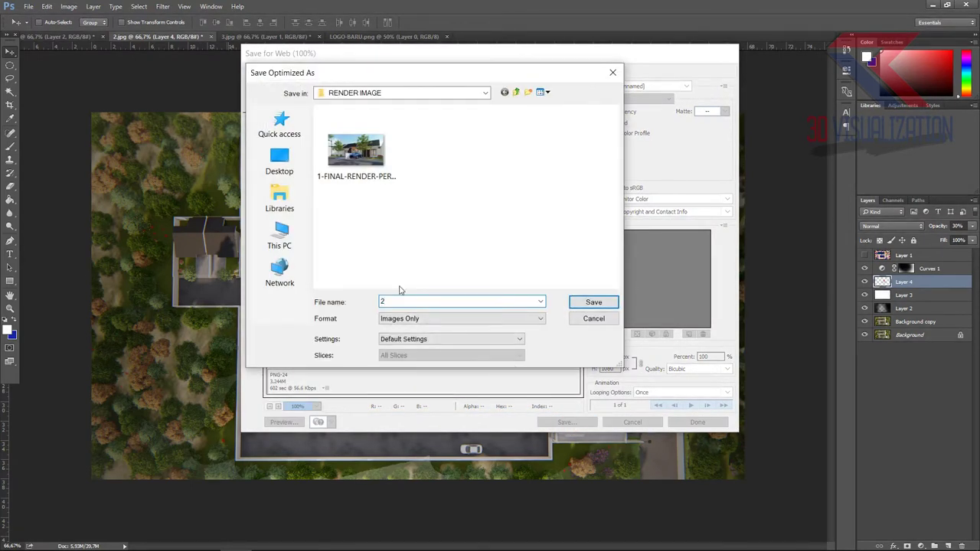
type("FINAL RENDER PERUMAHAN PENGGAUTAN")
left_click(593, 303)
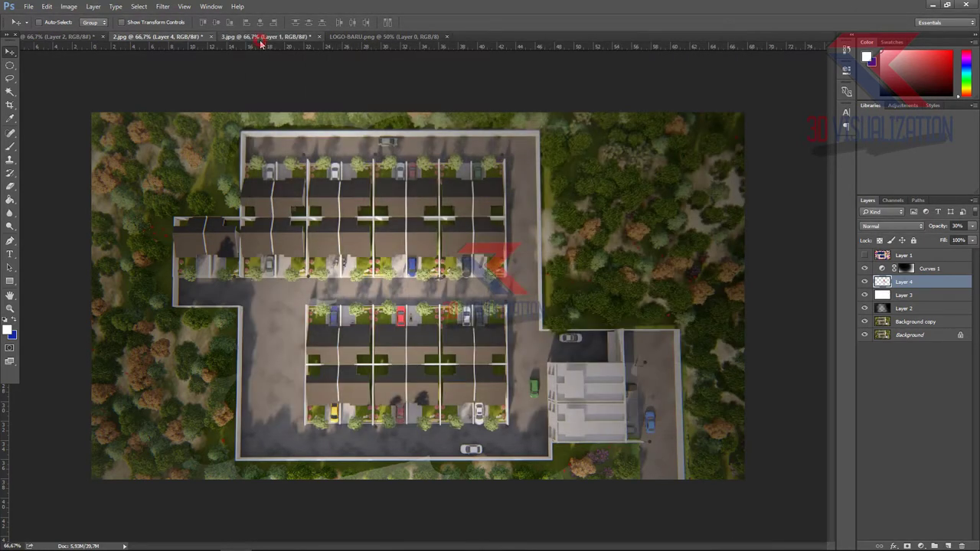
- Export the building render as PNG-24 '3.FINAL RENDER PERUMAHAN PENGGAUTAN' into RENDER IMAGE
left_click(263, 37)
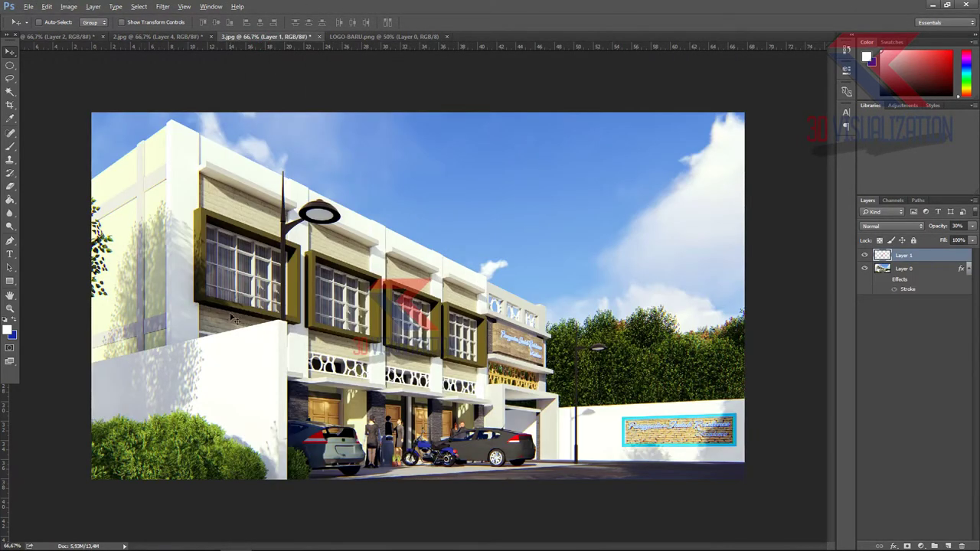
key("ctrl+alt+shift+s")
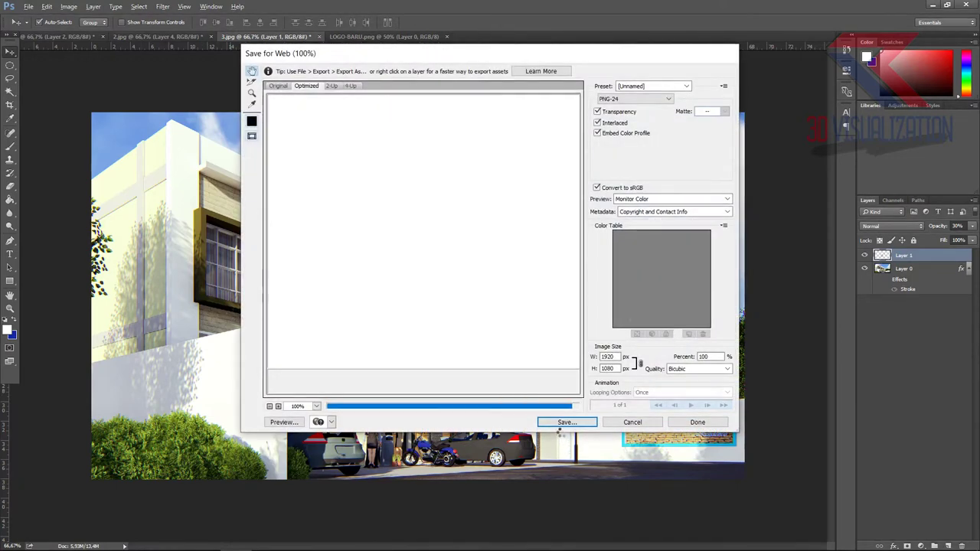
left_click(563, 422)
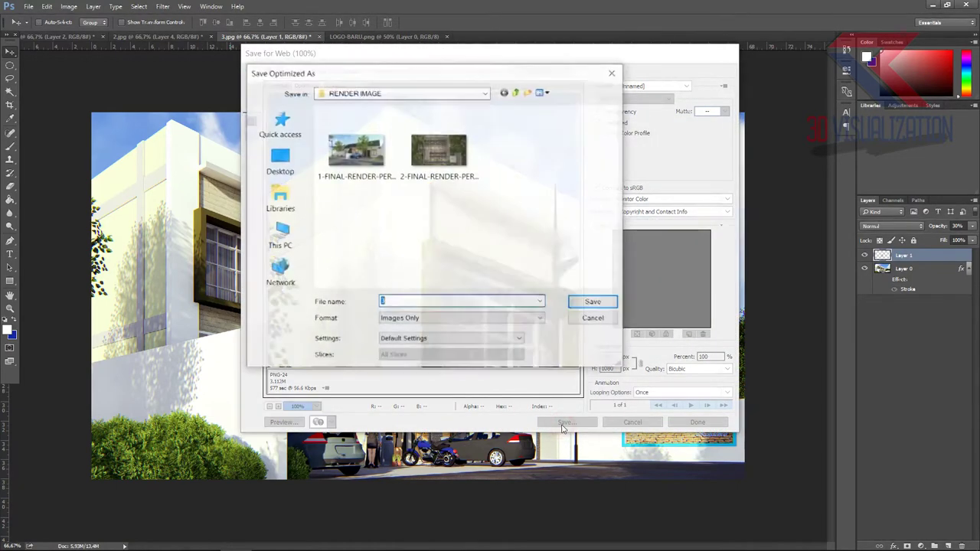
type("-FINAL-RENDER-PERUMAHAN-PENGGALIAN")
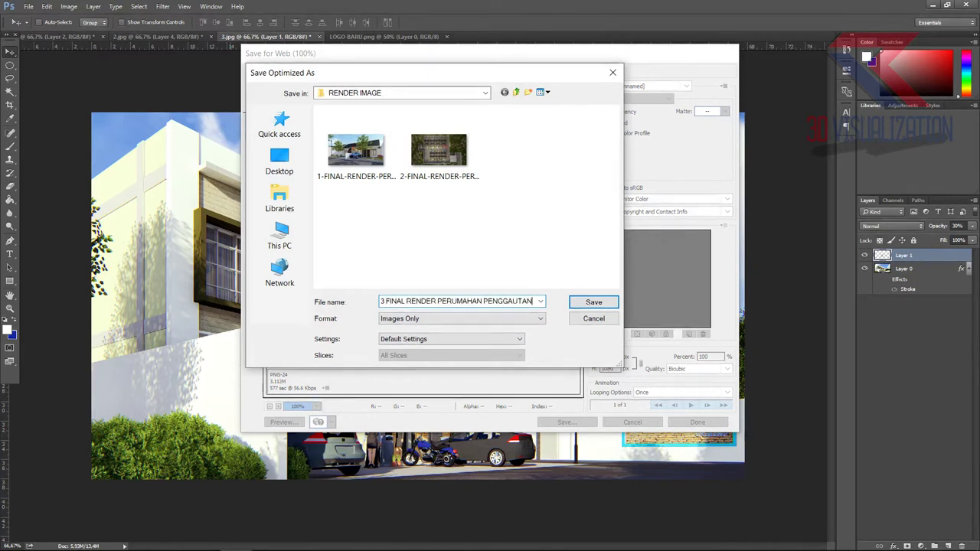
left_click(594, 303)
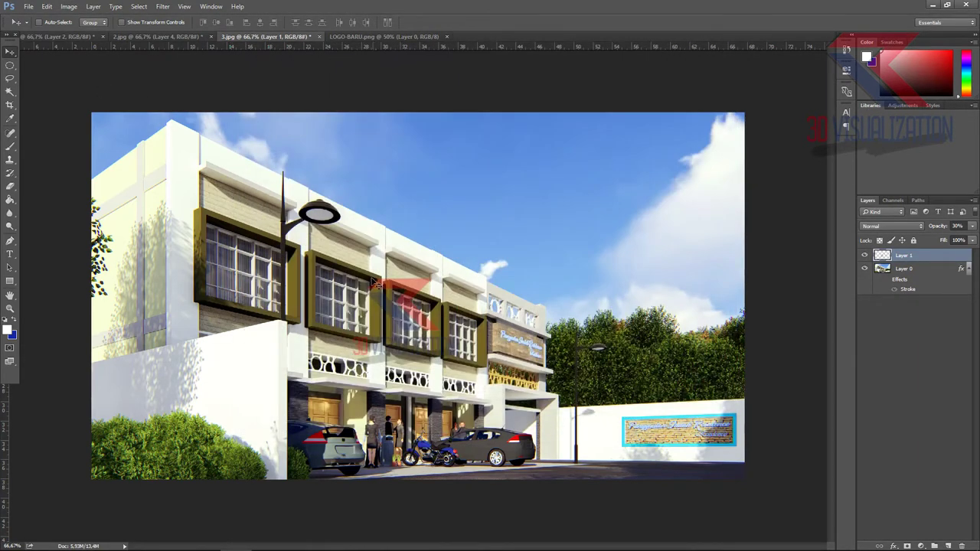
- Save the building render as layered PSD '3' in RENDER IMAGE
key("ctrl+shift+s")
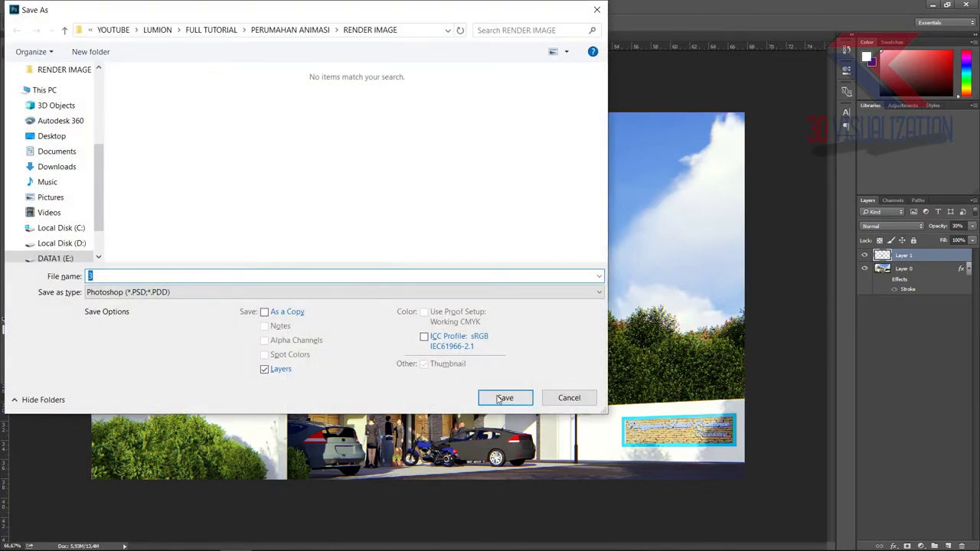
left_click(504, 399)
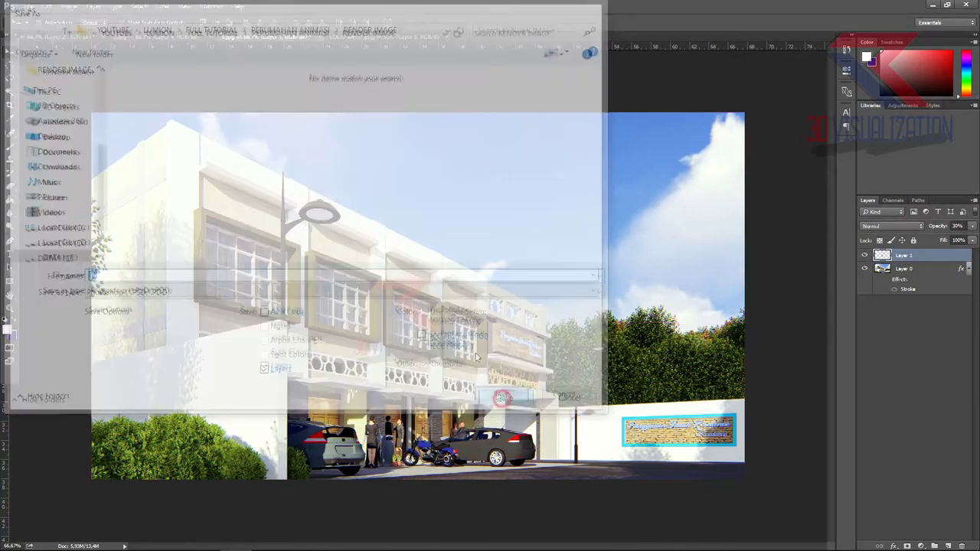
left_click(607, 166)
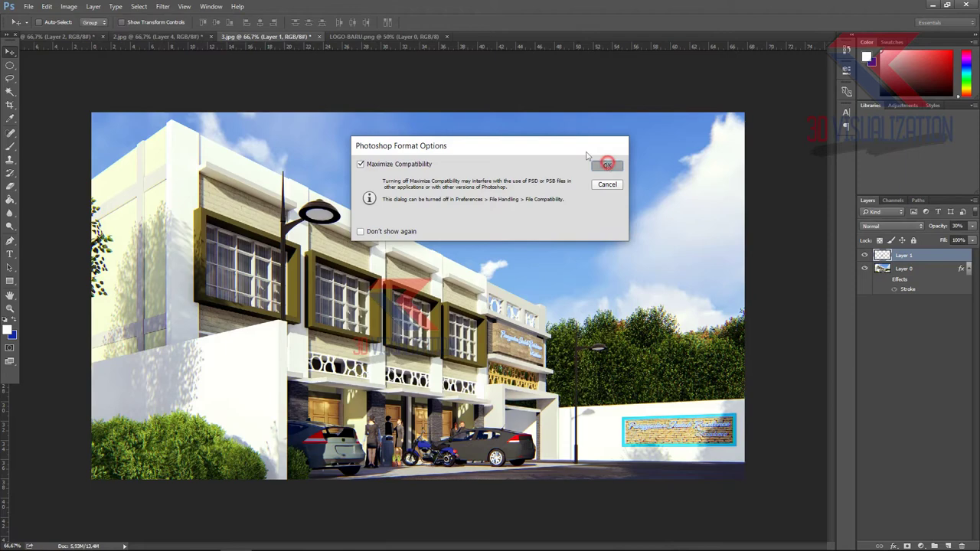
- Save the site plan as layered PSD '2' in RENDER IMAGE
left_click(164, 38)
key("ctrl+shift+s")
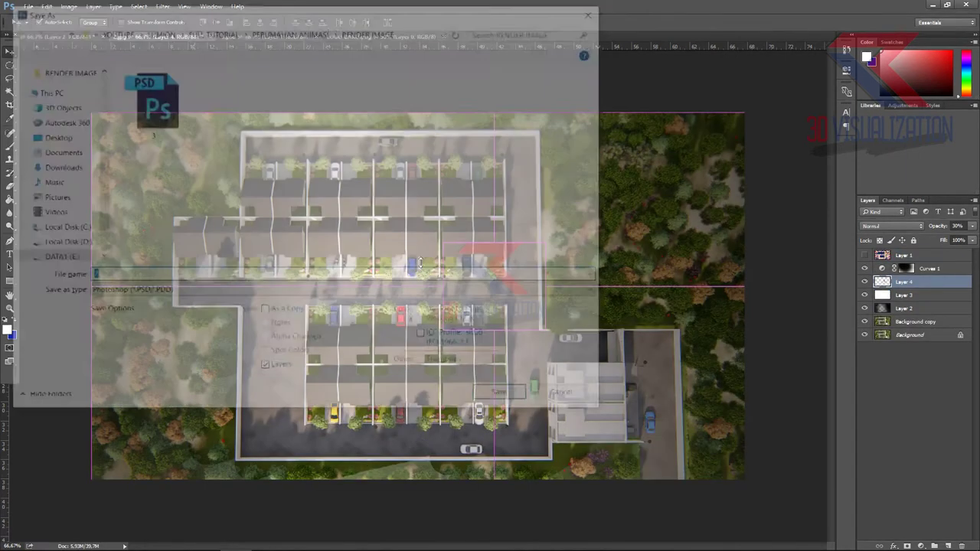
left_click(506, 398)
left_click(607, 167)
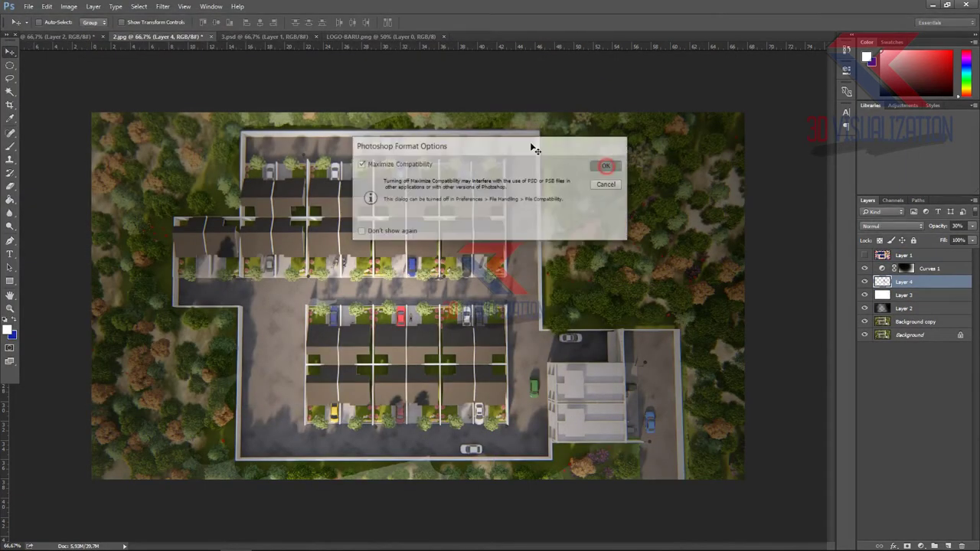
- Save the house render as layered PSD '1' in RENDER IMAGE
left_click(52, 37)
key("ctrl+shift+s")
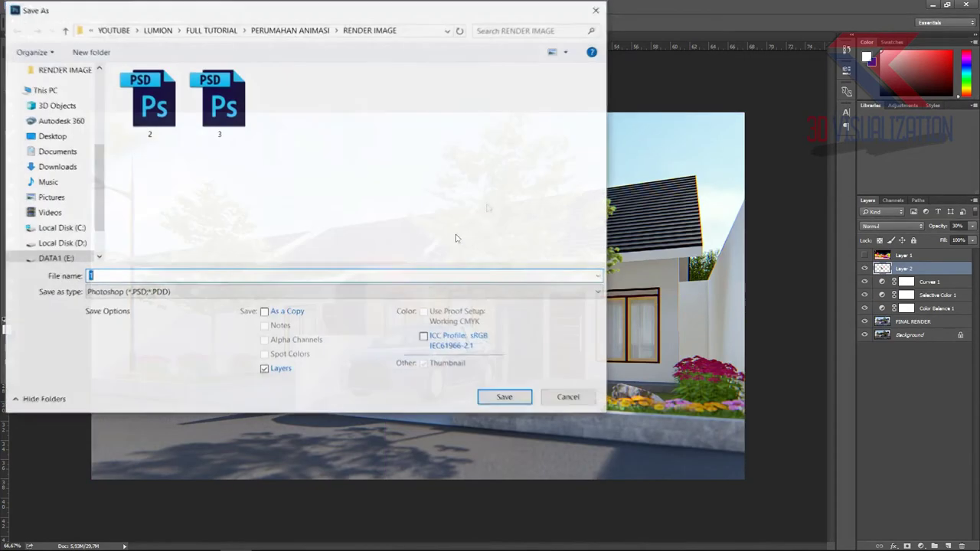
left_click(501, 398)
left_click(611, 164)
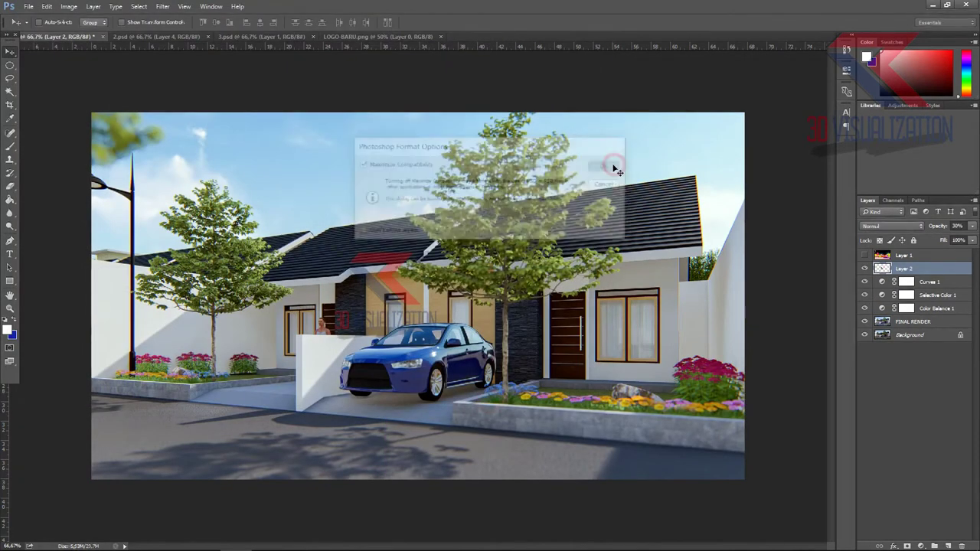